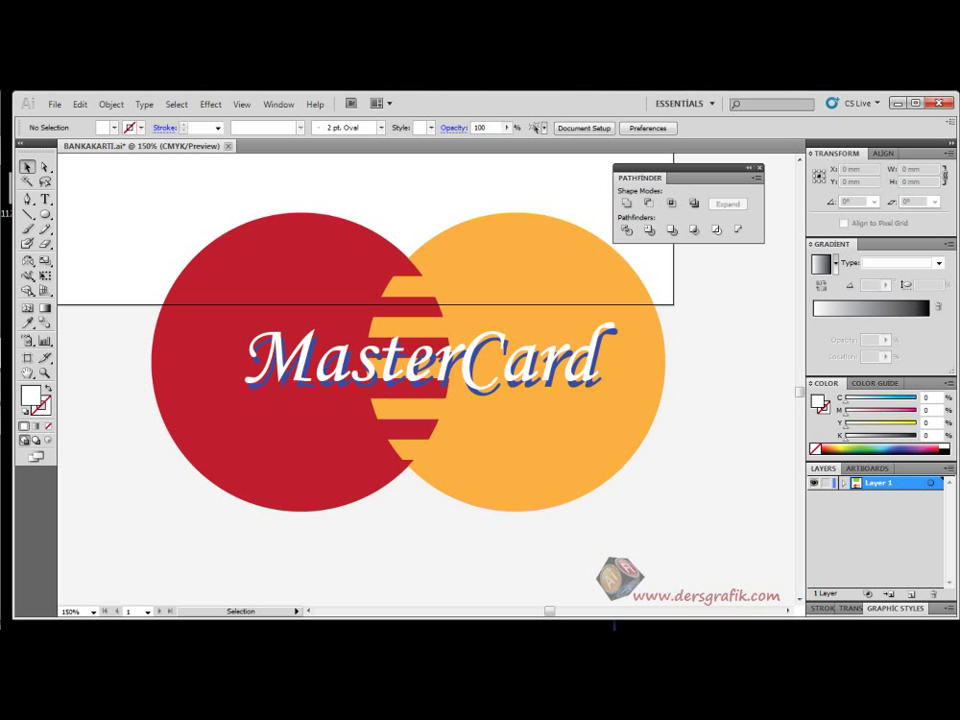
Display the Appearance settings beside the artwork and open the MasterCard text's Drop Shadow effect for editing
left_click(279, 104)
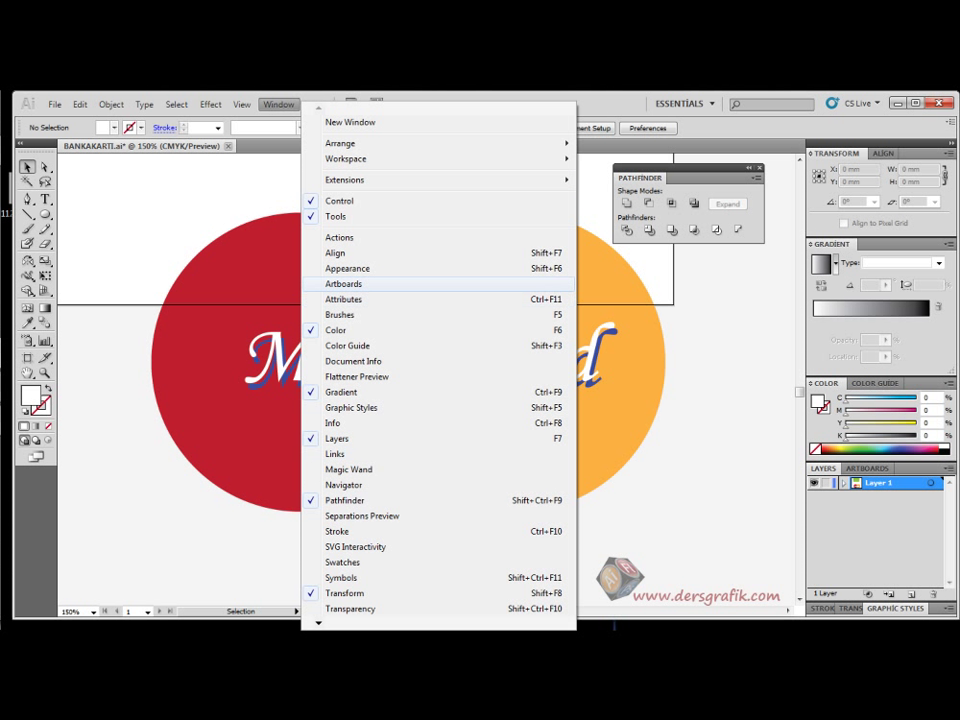
left_click(347, 268)
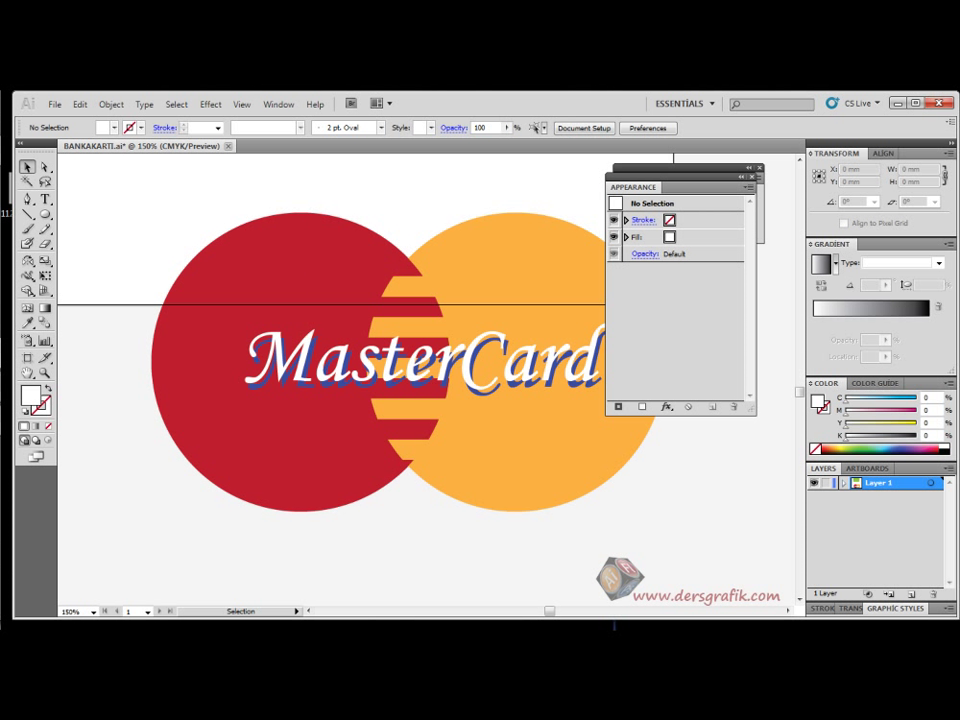
left_click_drag(633, 187, 671, 269)
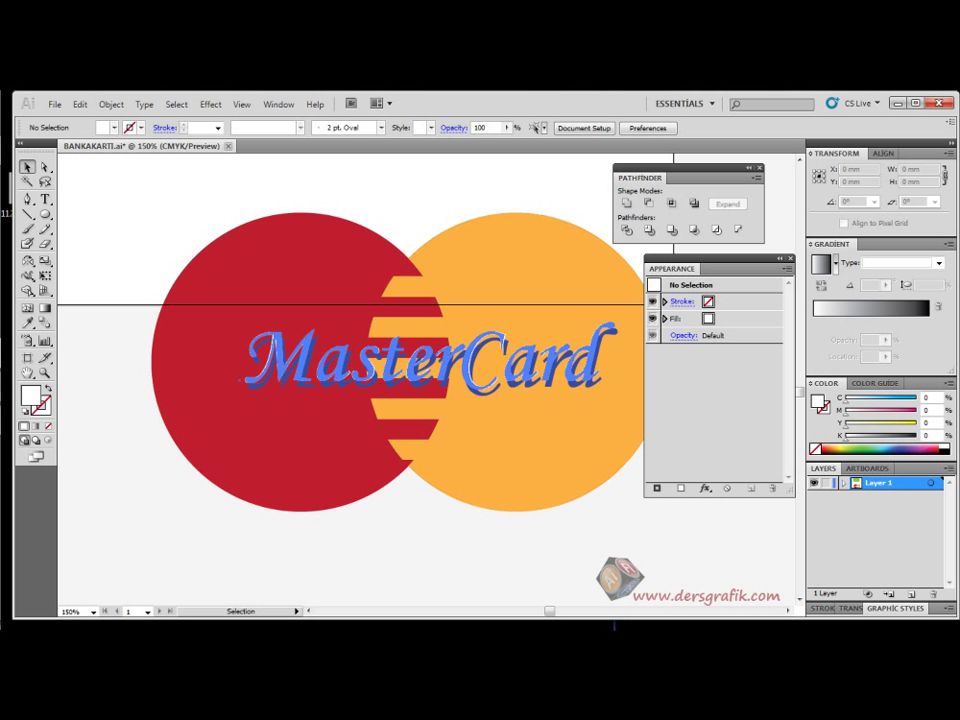
left_click(487, 362)
left_click(692, 318)
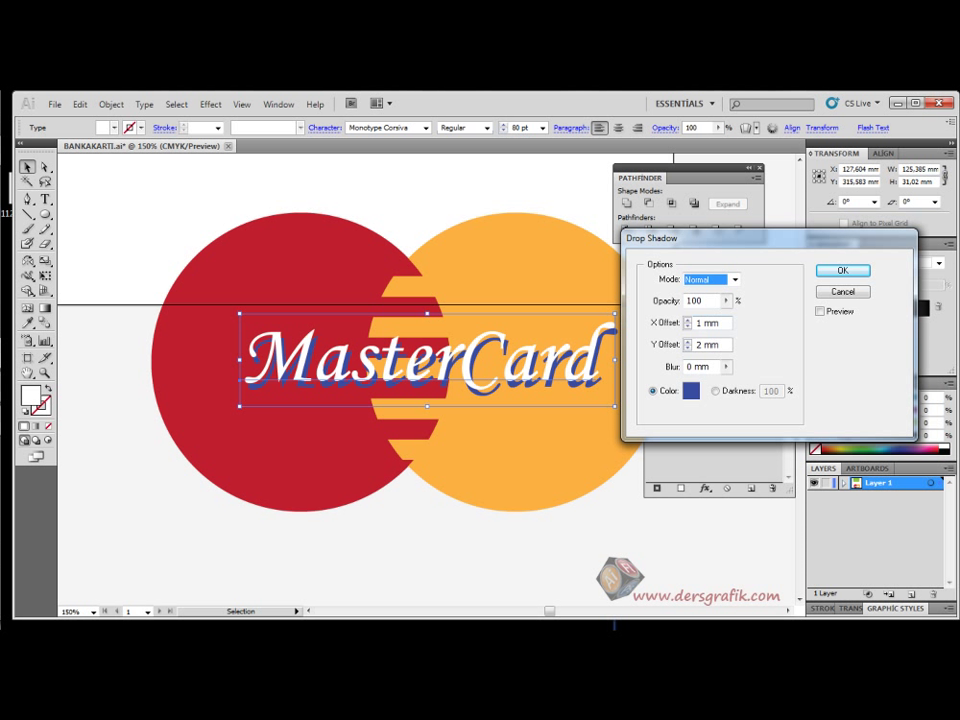
Try a drop shadow with a 1 mm X offset and a -2 mm Y offset, with the preview on
left_click(697, 323)
type("-")
key("Tab")
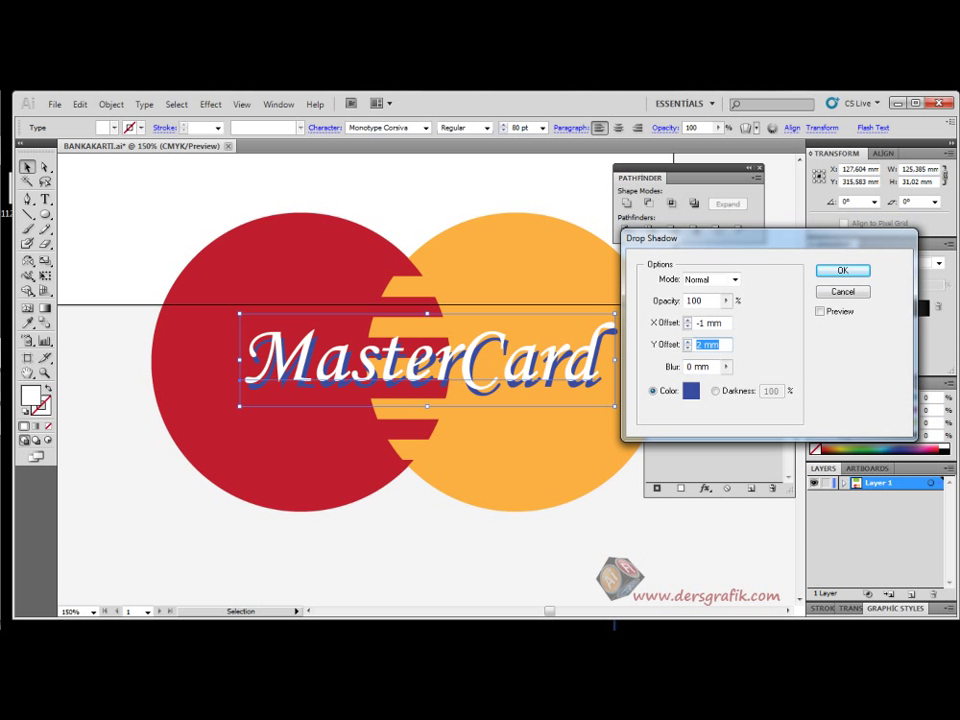
left_click_drag(702, 323, 696, 323)
key("BackSpace")
left_click(697, 345)
type("-")
left_click(820, 311)
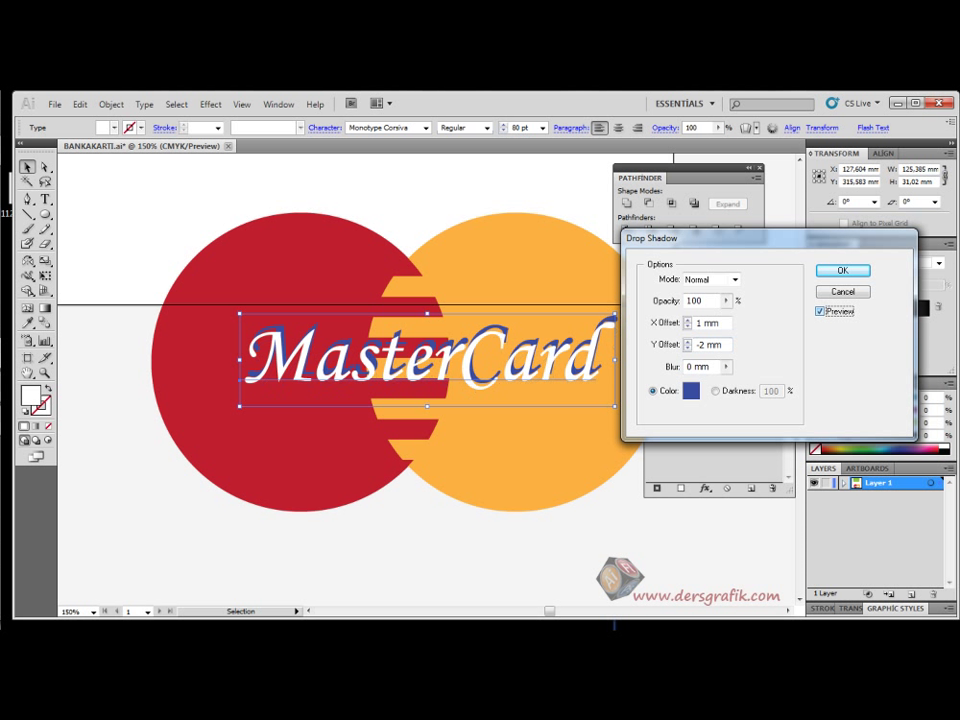
Set the drop shadow's Y offset to 2 mm and its X offset to -1 mm
double_click(701, 345)
type("2")
left_click(698, 323)
type("-")
key("Tab")
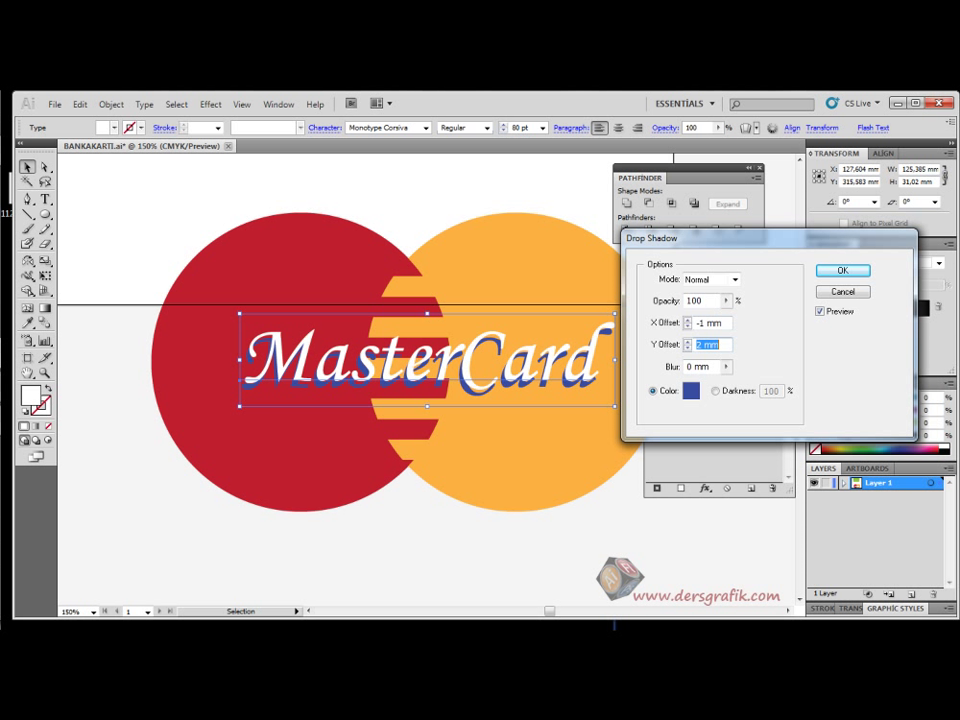
Change the drop shadow's Y offset to 1 mm and its X offset to -2 mm, and apply the effect to the MasterCard text
left_click(697, 345)
key("shift+Right")
type("1")
key("Tab")
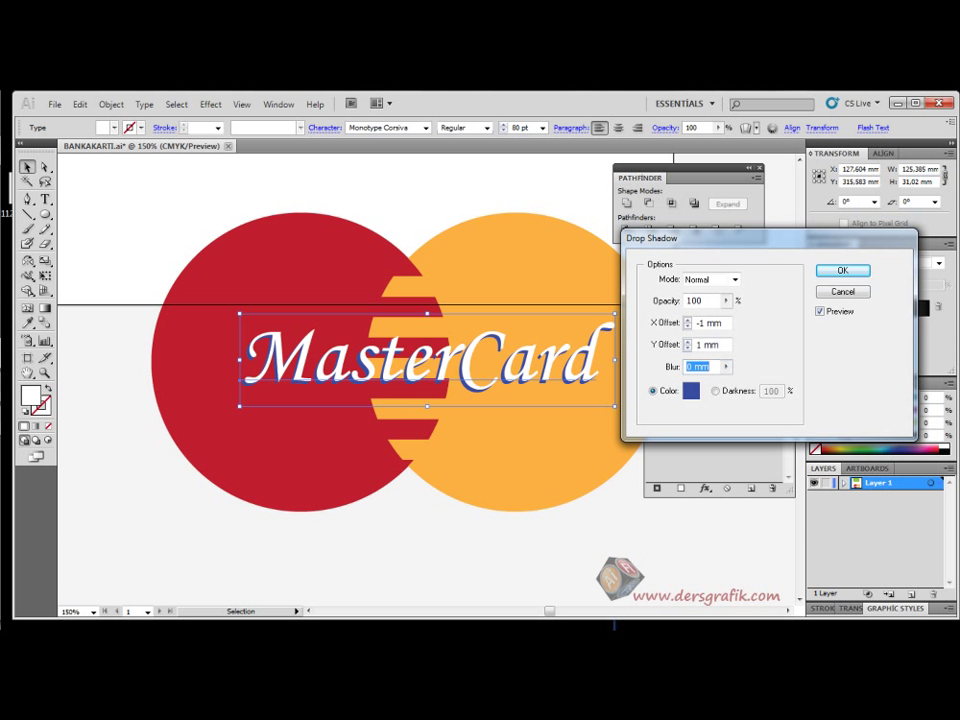
left_click_drag(706, 323, 699, 323)
type("2")
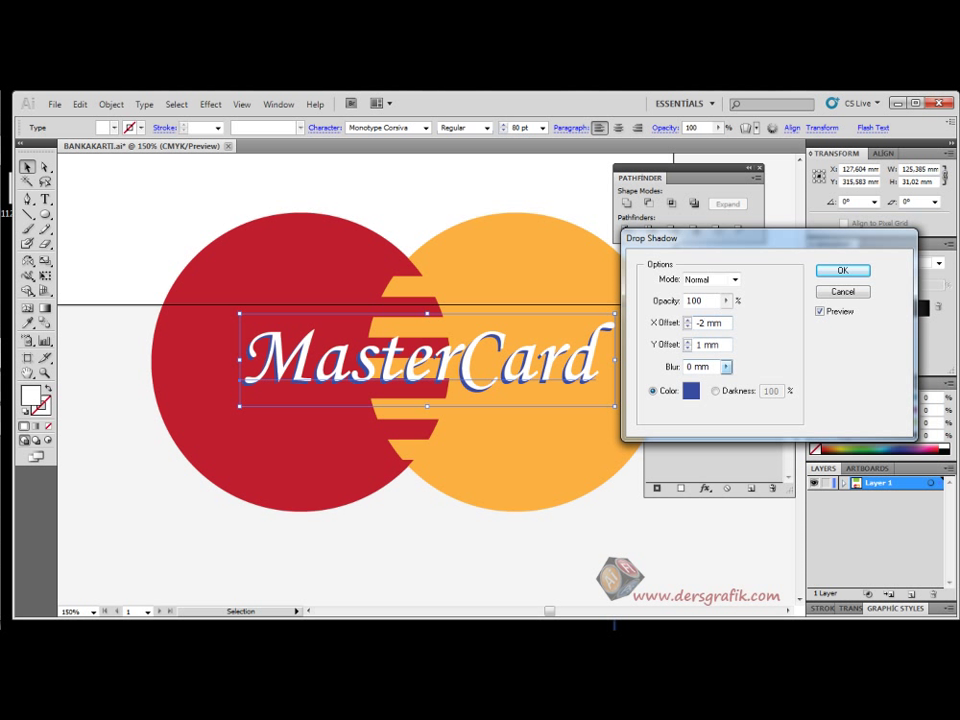
key("Tab")
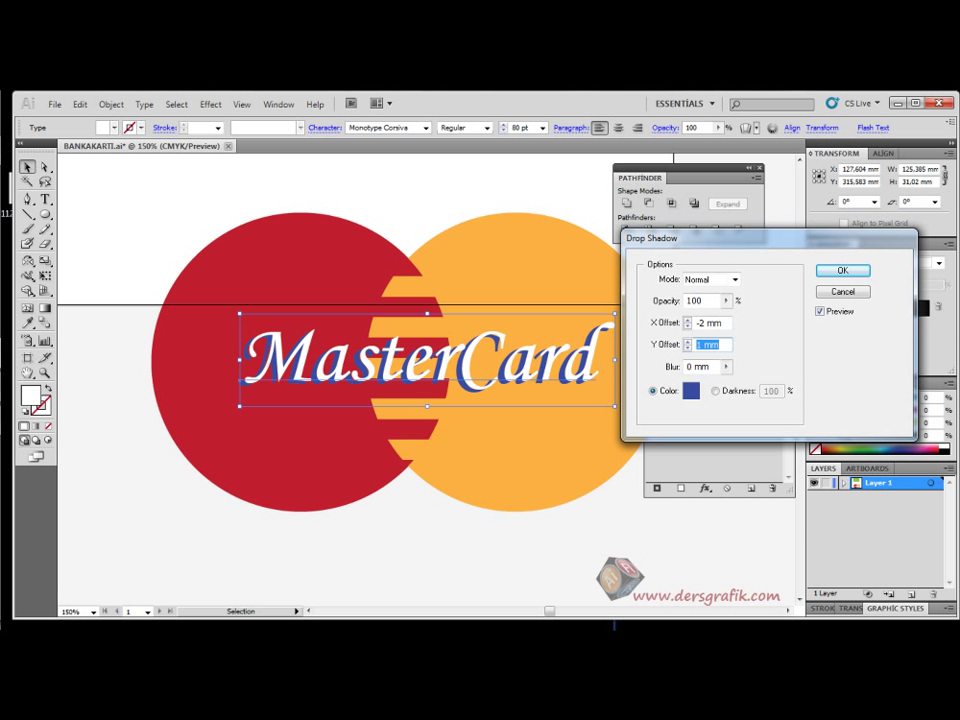
key("Return")
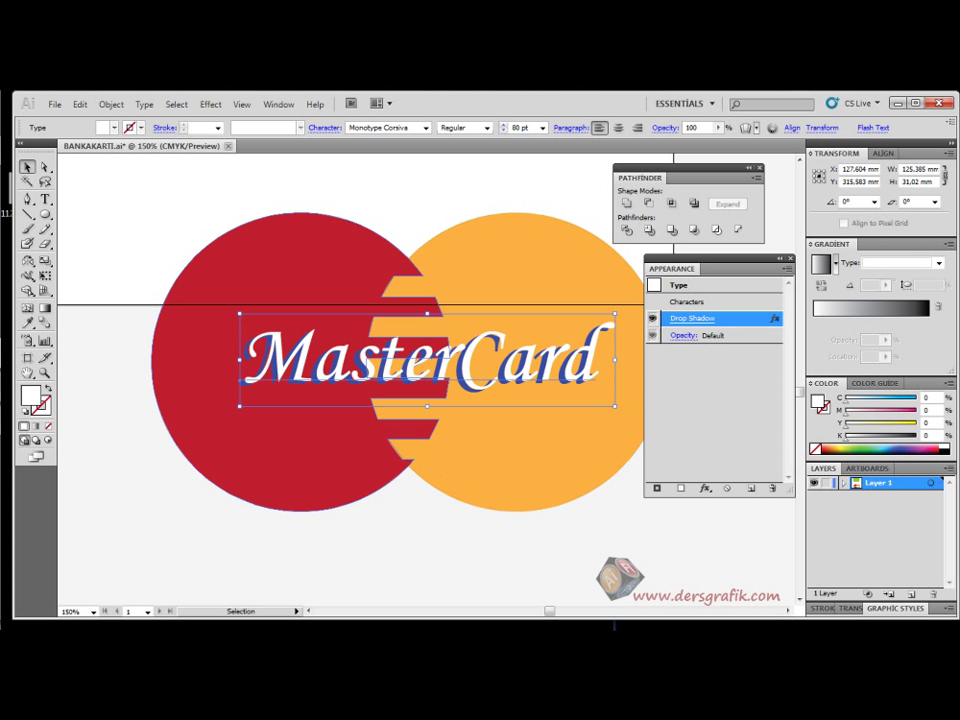
left_click(39, 422)
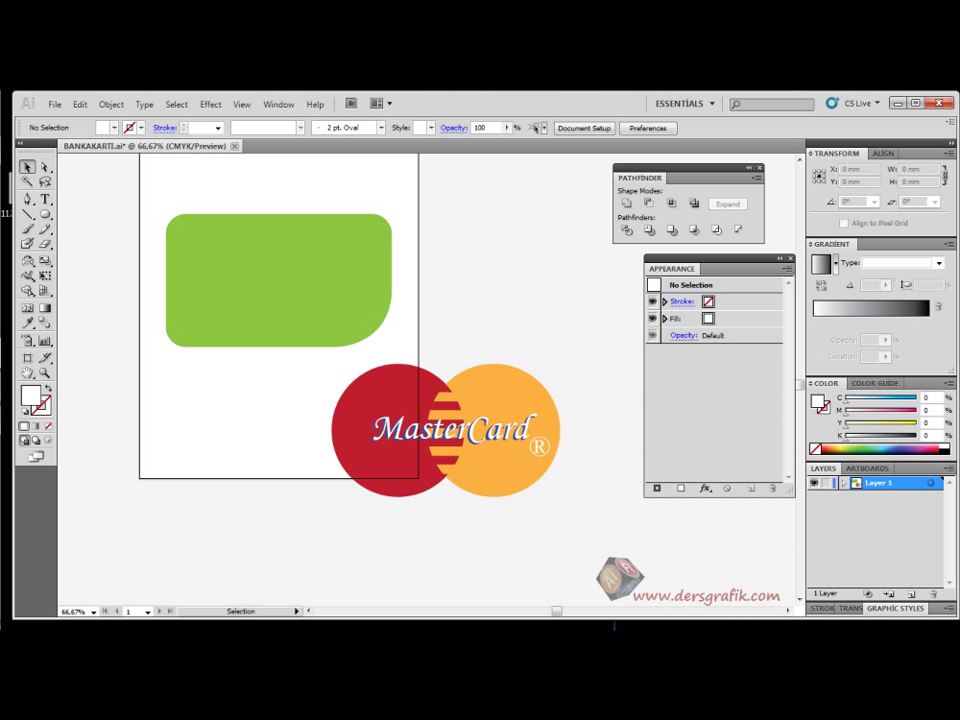
Look through the glyphs available in the Monotype Corsiva font, including the ® and © symbols
left_click(144, 104)
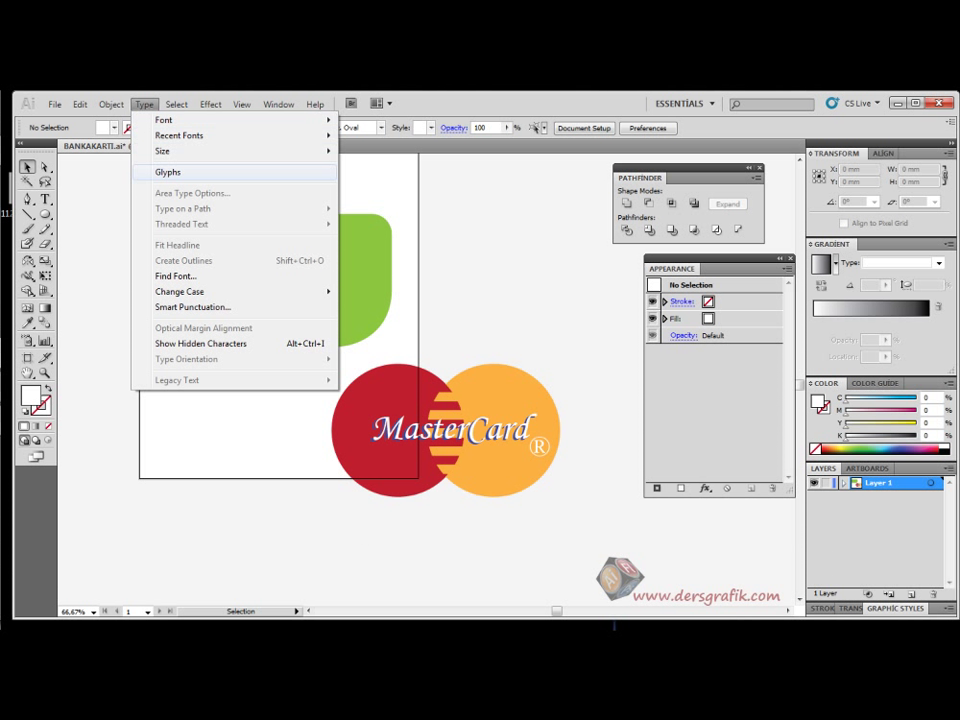
left_click(168, 172)
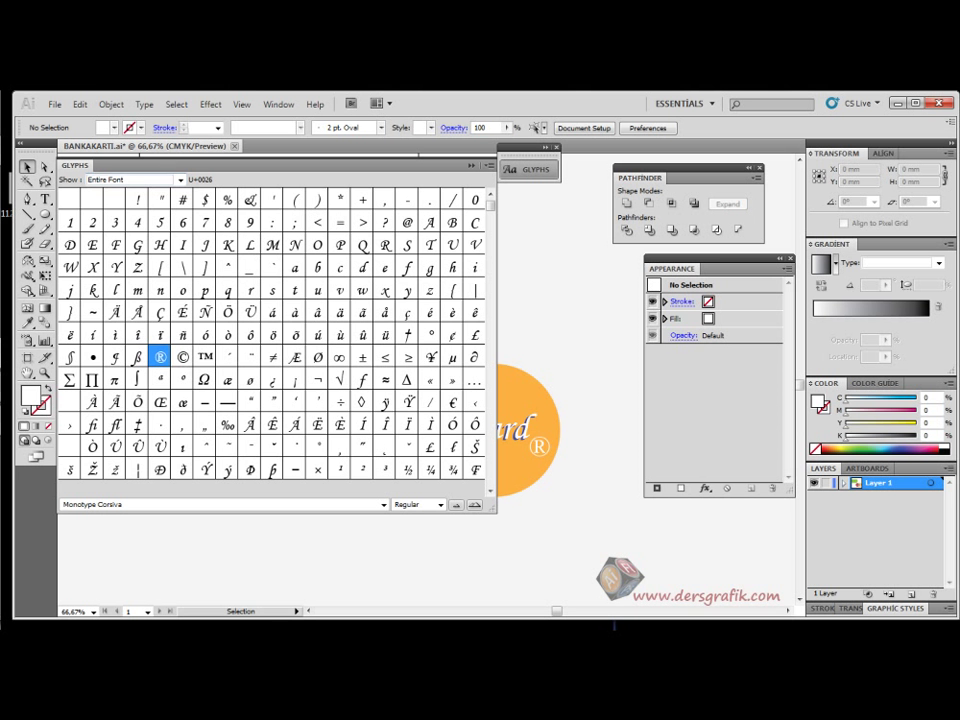
scroll(275, 330, "down", 3)
scroll(275, 330, "down", 15)
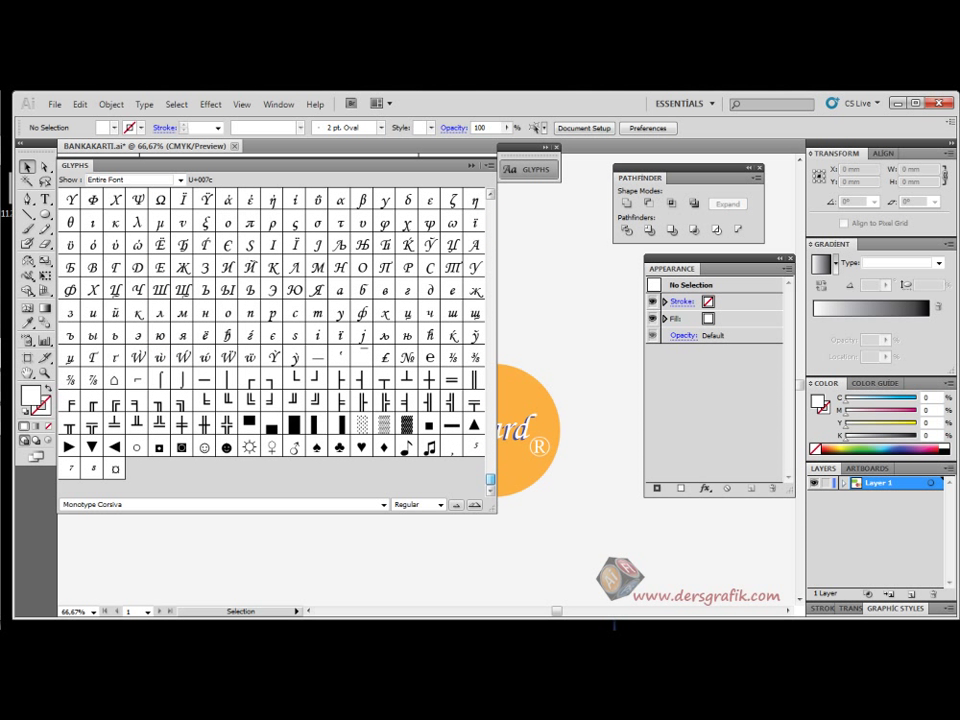
scroll(275, 330, "up", 6)
scroll(275, 330, "down", 6)
scroll(275, 330, "up", 5)
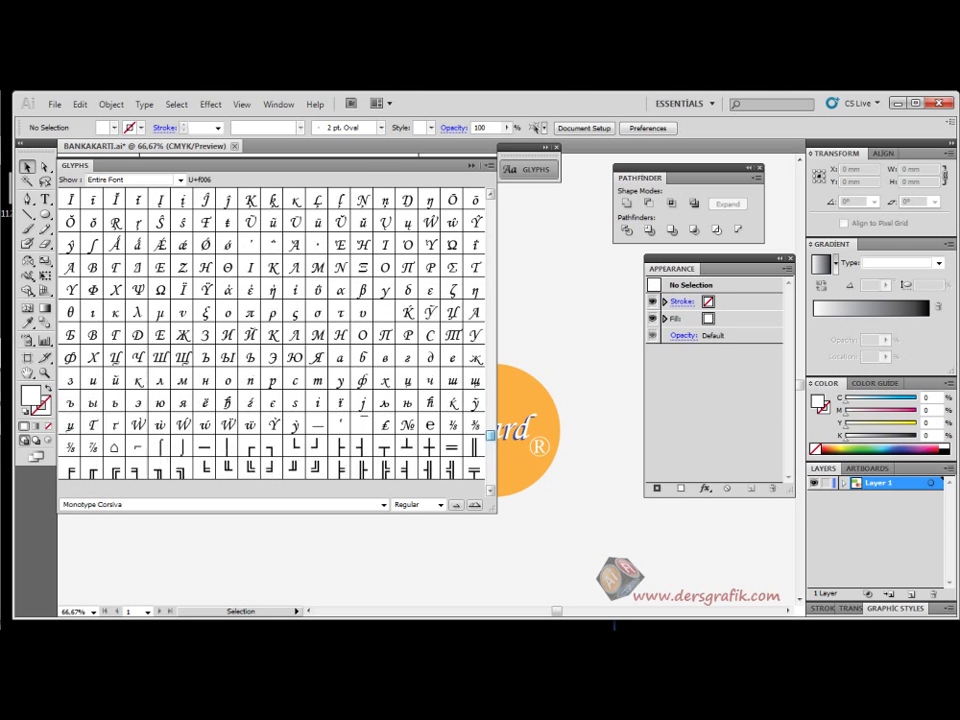
scroll(275, 330, "up", 7)
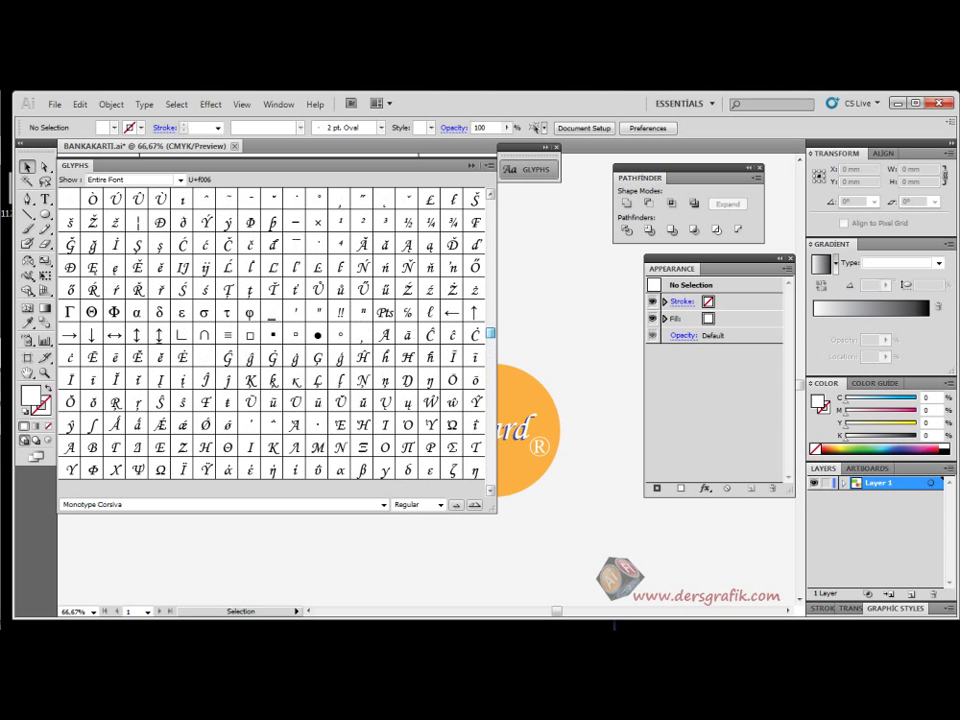
scroll(160, 221, "up", 4)
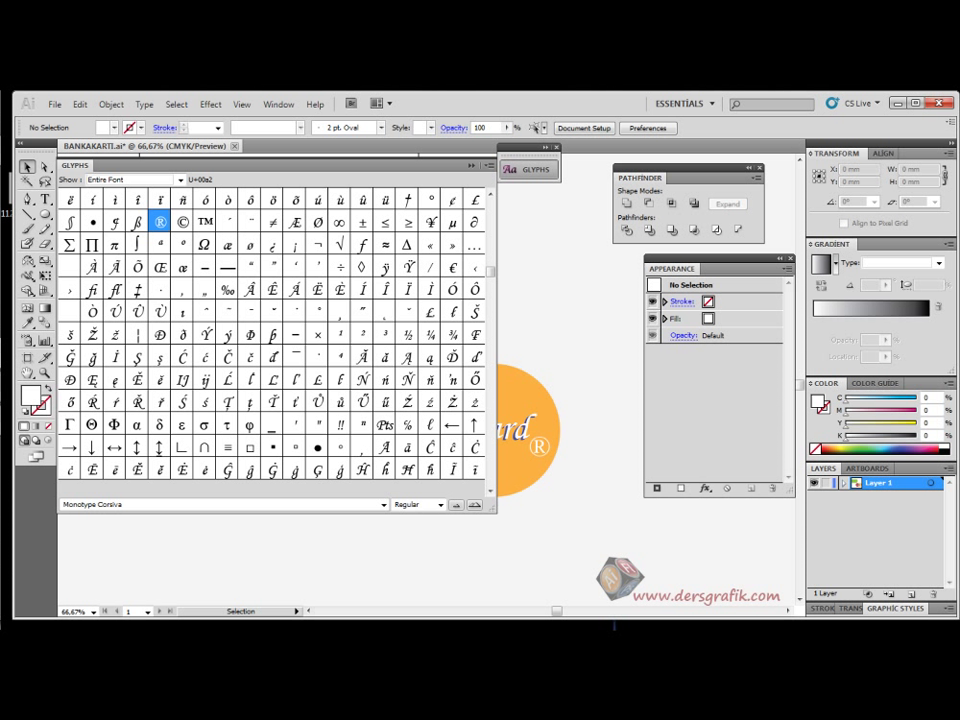
left_click(530, 169)
Scale the ® symbol on the orange circle down around its centre to about 34 pt and deselect it
left_click(539, 447)
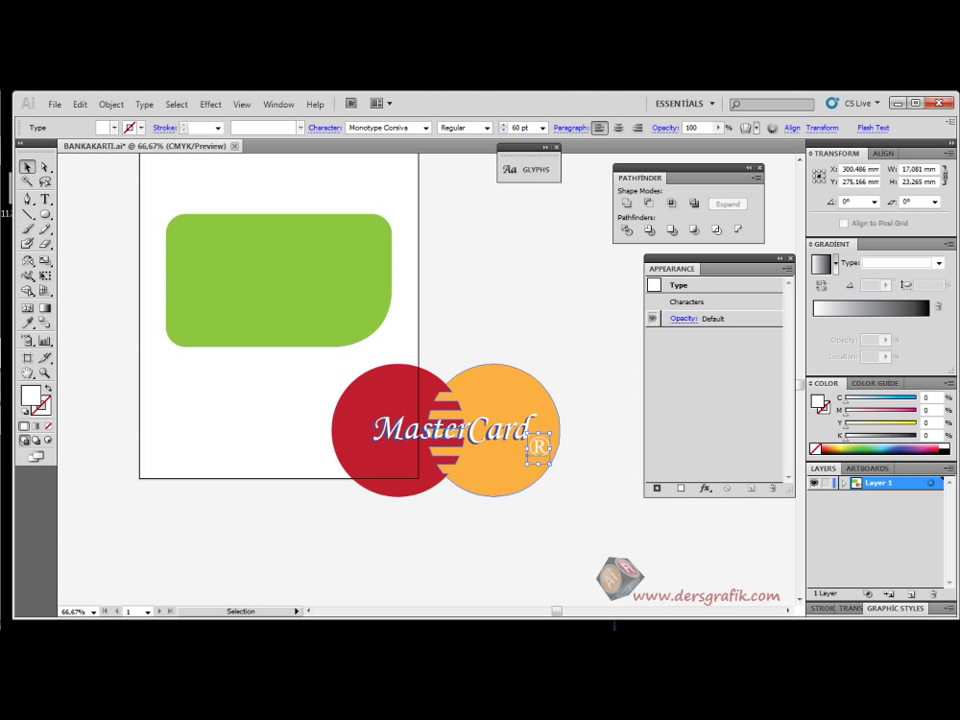
mouse_move(550, 462)
left_mouse_down()
mouse_move(556, 446)
mouse_move(546, 450)
left_mouse_up()
left_click(592, 462)
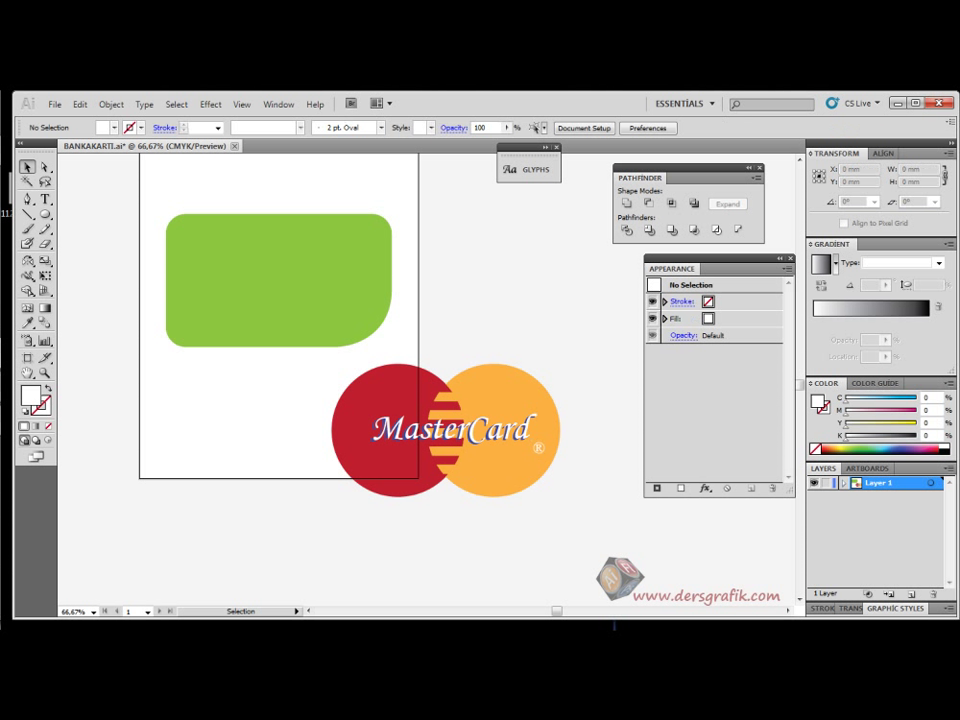
left_click(537, 446)
scroll(537, 446, "up", 2)
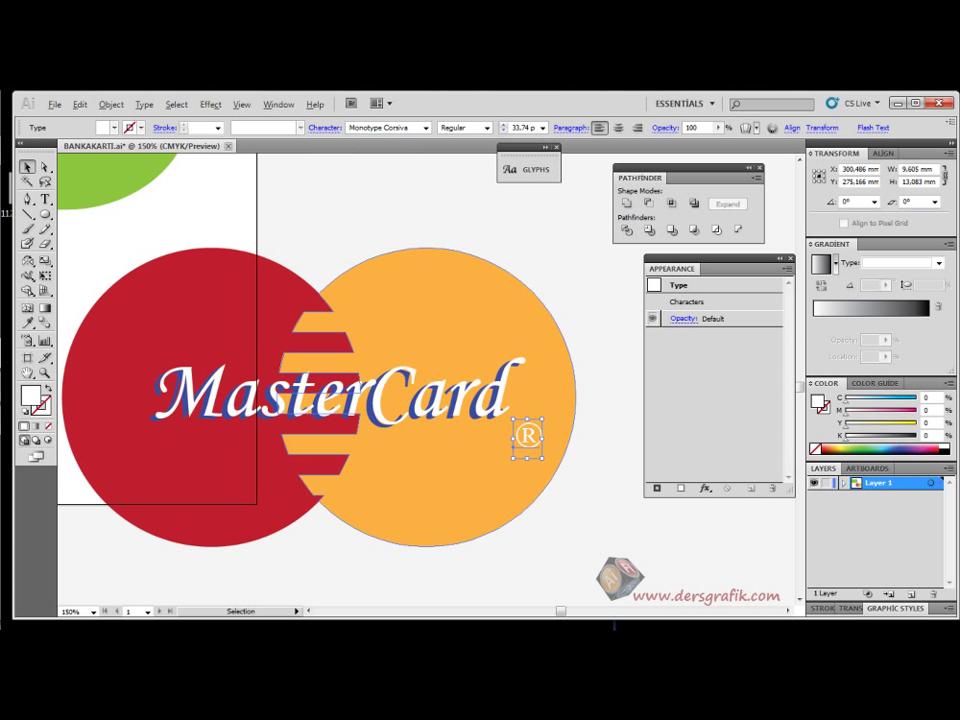
key("ctrl+shift+a")
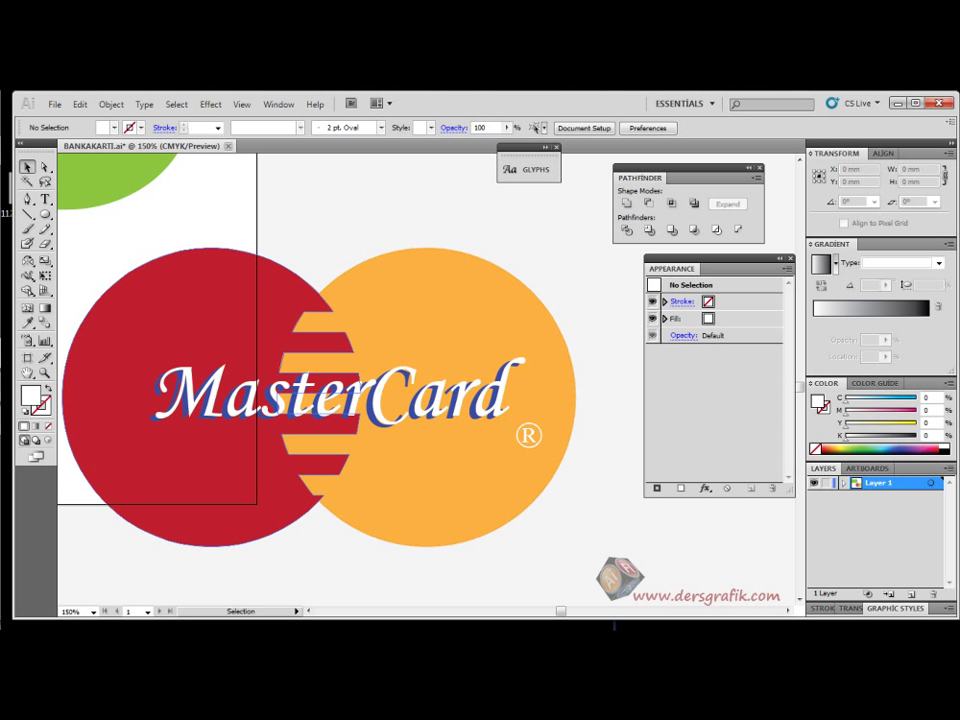
Insert the © glyph as a separate trial text object above the logo and delete it
left_click(45, 199)
left_click(327, 211)
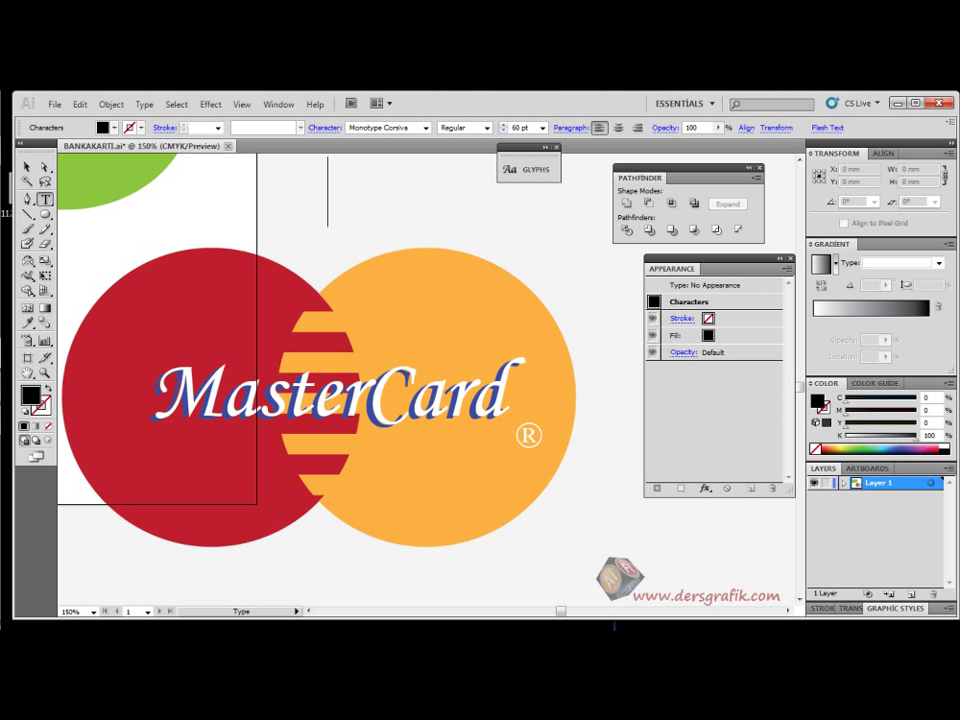
left_click(528, 170)
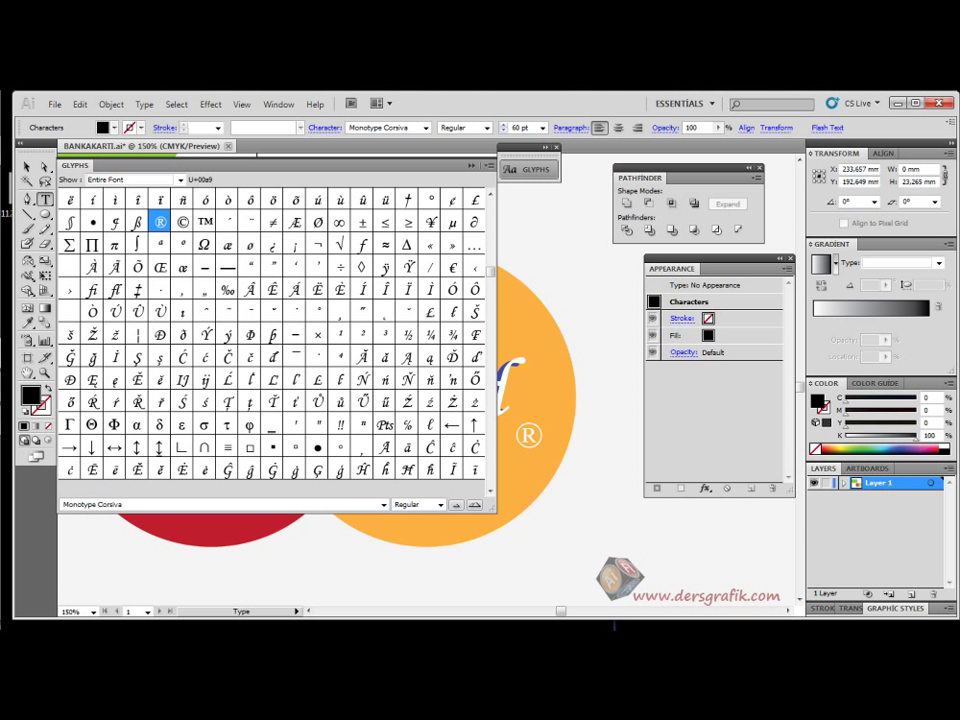
double_click(182, 222)
left_click(27, 167)
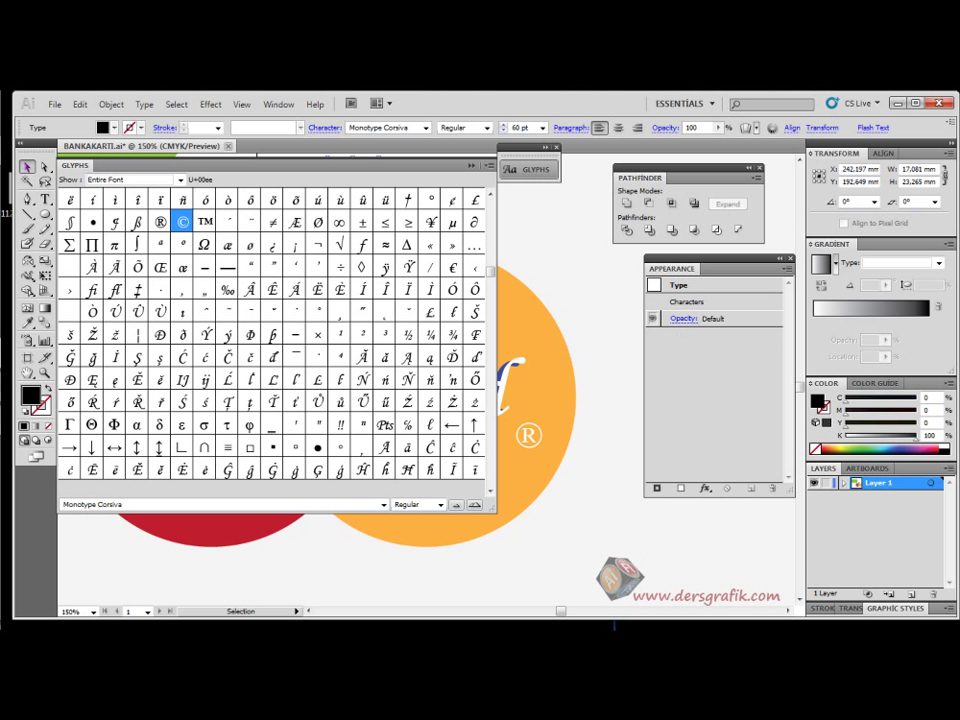
left_click(20, 143)
left_click(20, 143)
left_click(528, 169)
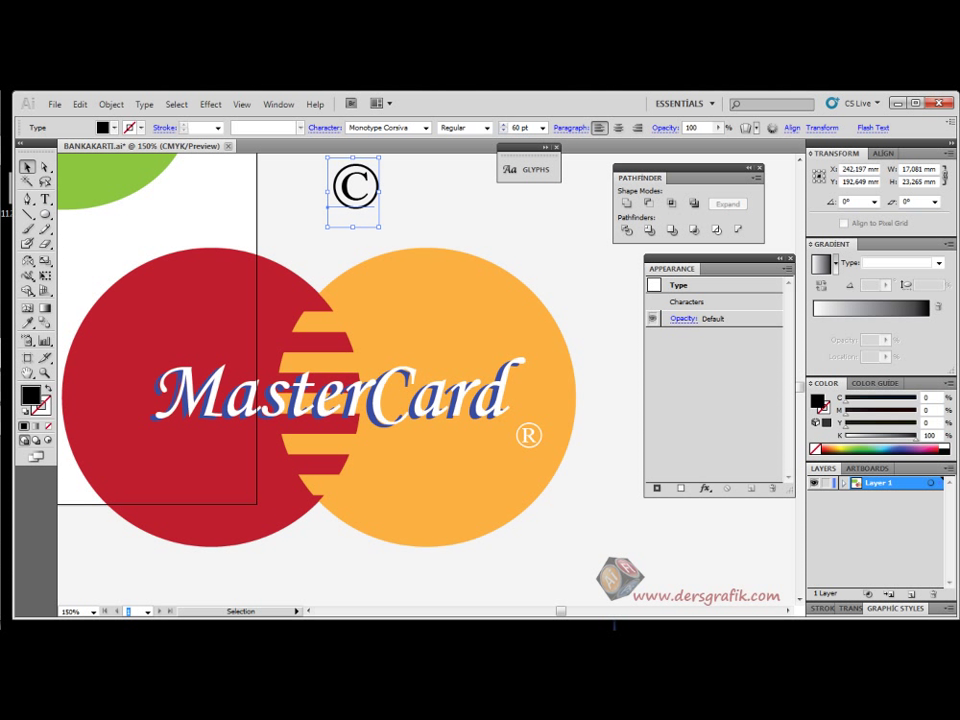
key("Delete")
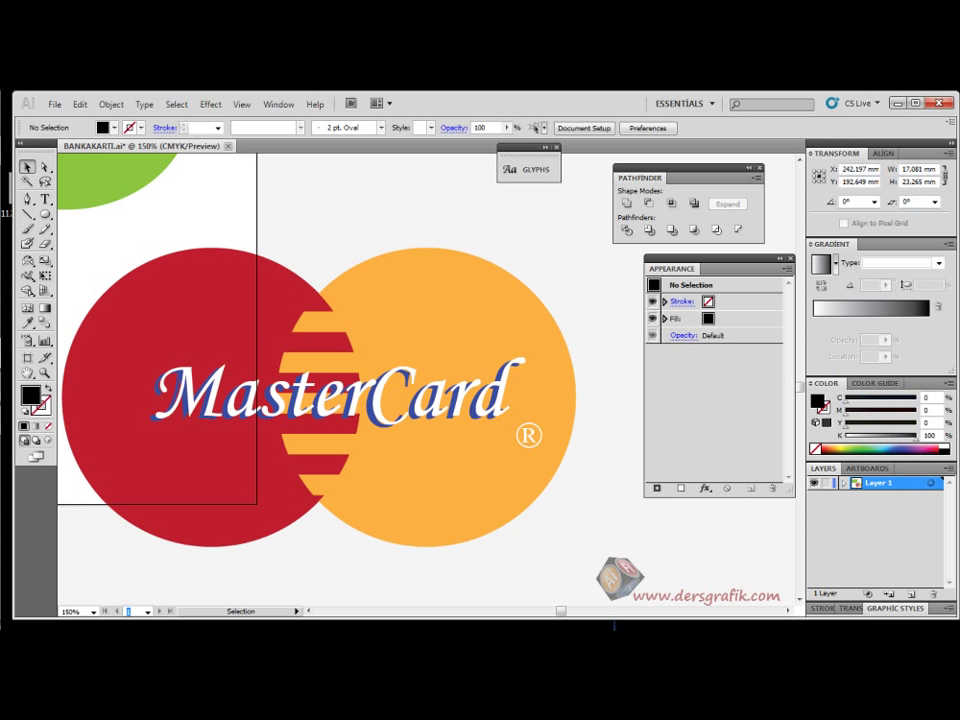
Move the ® symbol closer to the final letter d of MasterCard and nest it inside the logo's group
left_click(528, 436)
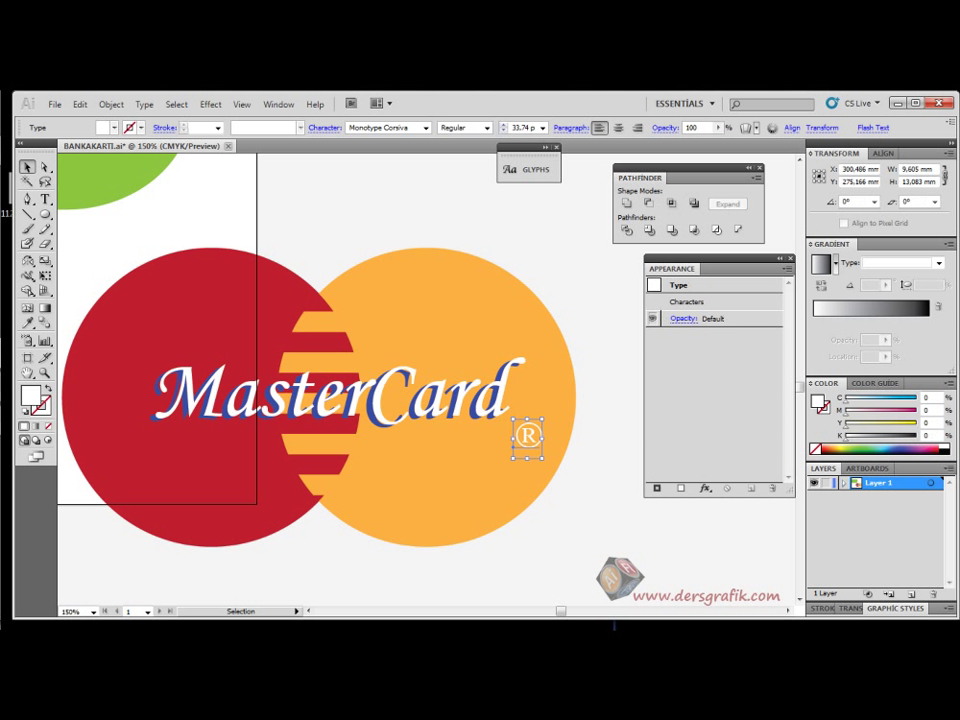
left_click_drag(528, 436, 515, 427)
left_click(844, 483)
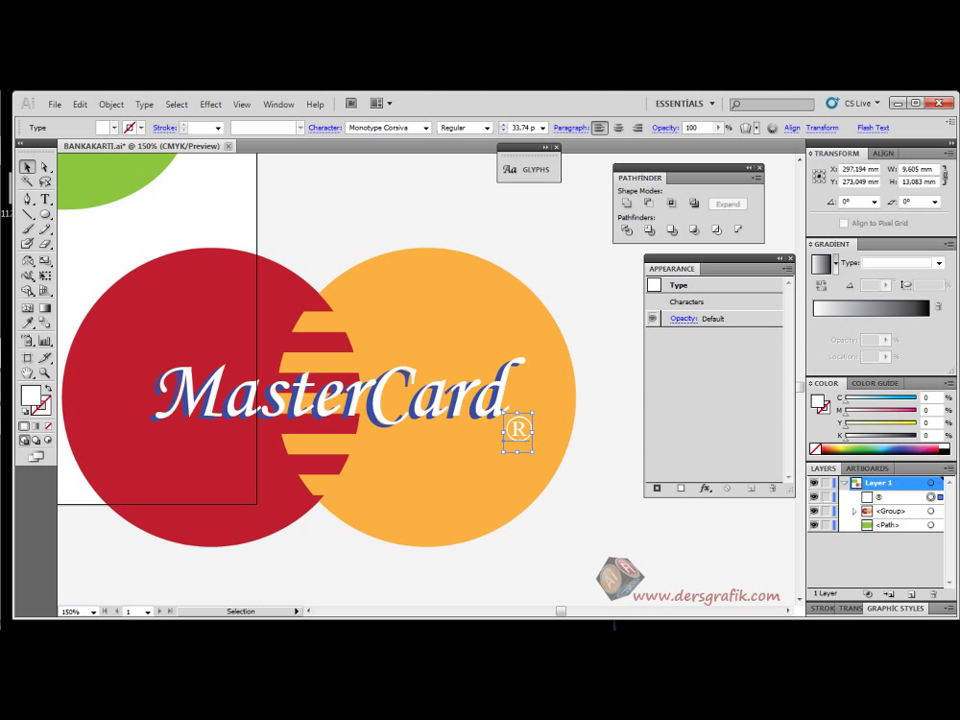
left_click_drag(880, 497, 886, 511)
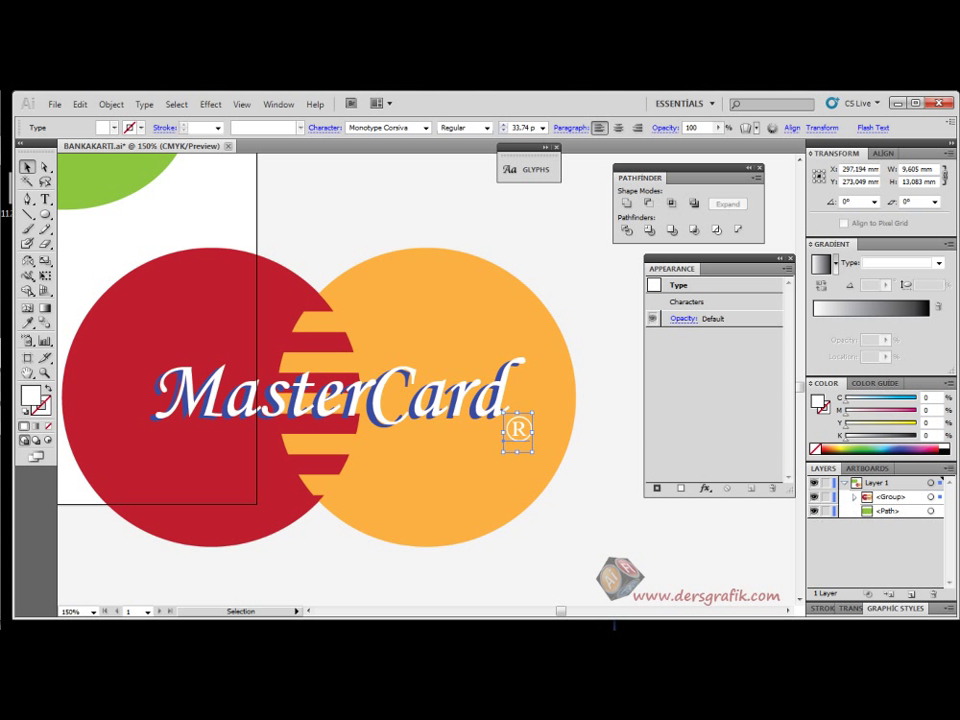
left_click(854, 497)
left_click(854, 497)
mouse_move(2, 388)
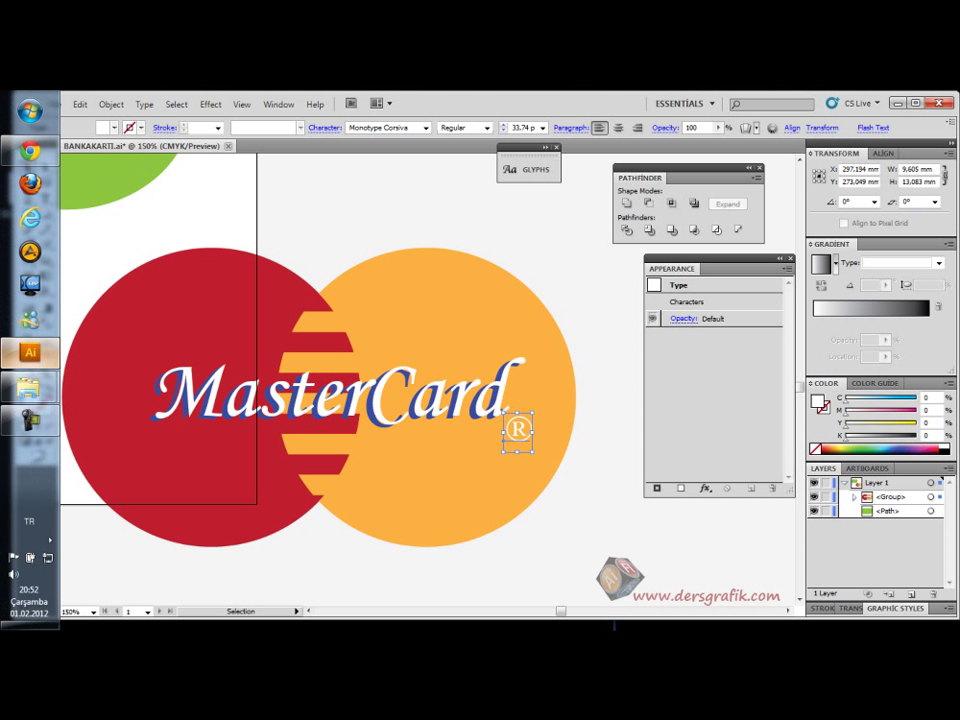
left_click(28, 420)
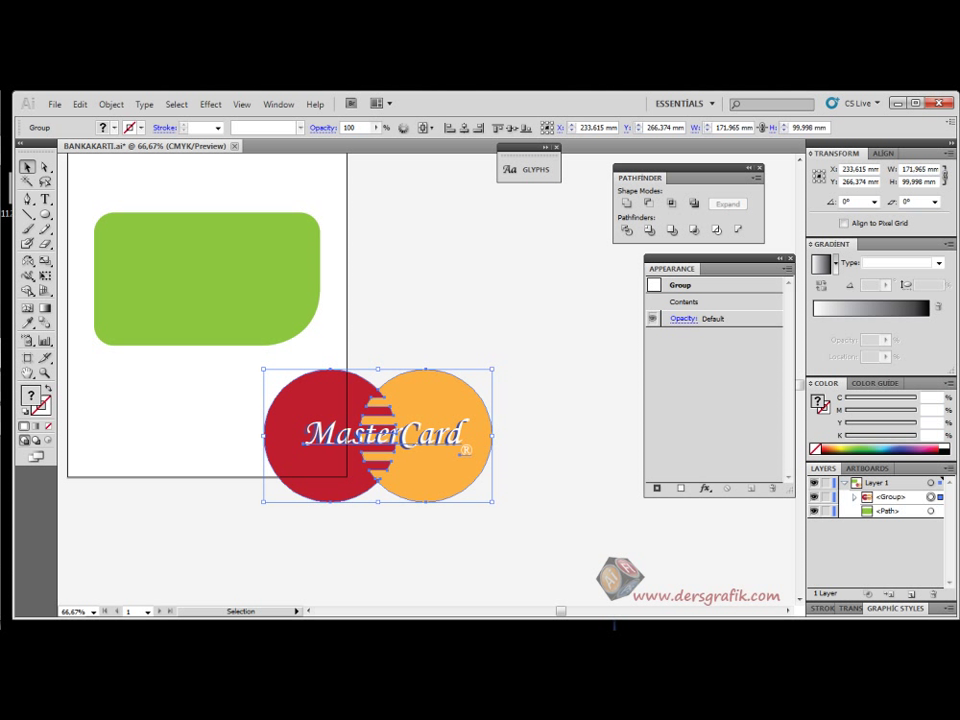
Switch to Chrome, close the Mastercard.jpg reference and examine the Bonus card image before returning to Illustrator
left_click(28, 152)
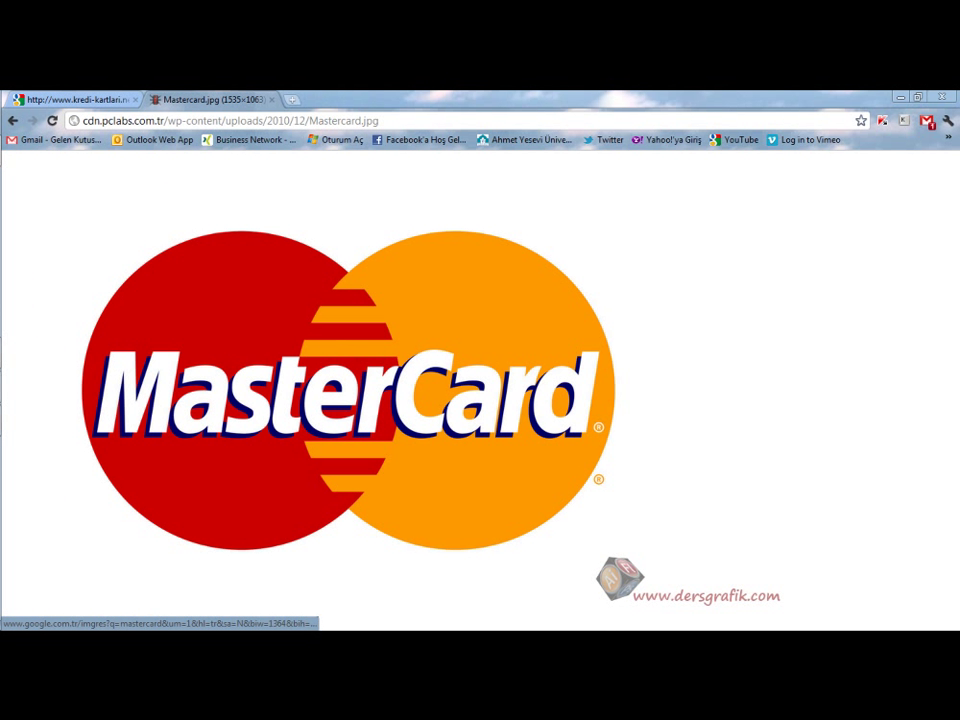
key("ctrl+w")
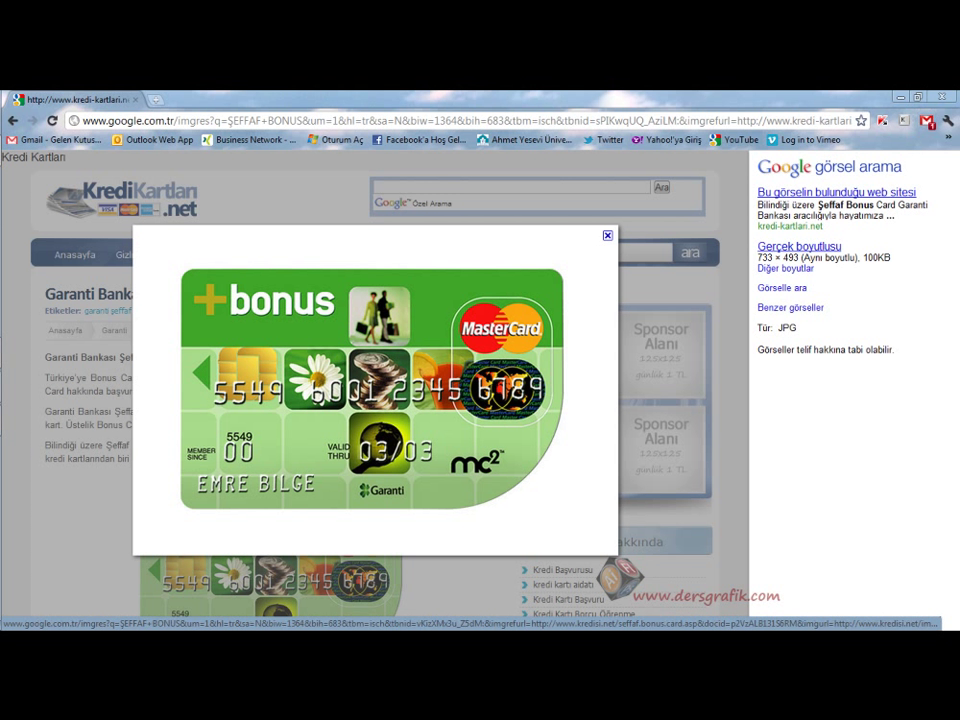
left_click(901, 97)
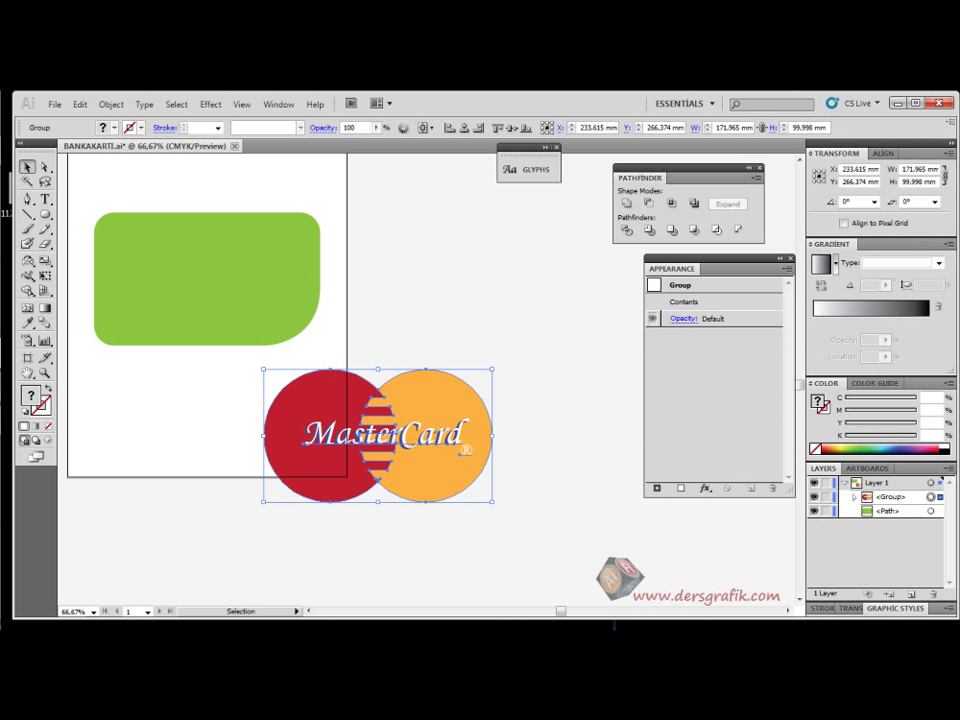
Scale the MasterCard logo group down, place it beside the green card, and set its width to 45 mm with proportions kept
left_click_drag(492, 369, 440, 266)
left_click(458, 270)
left_click(440, 270)
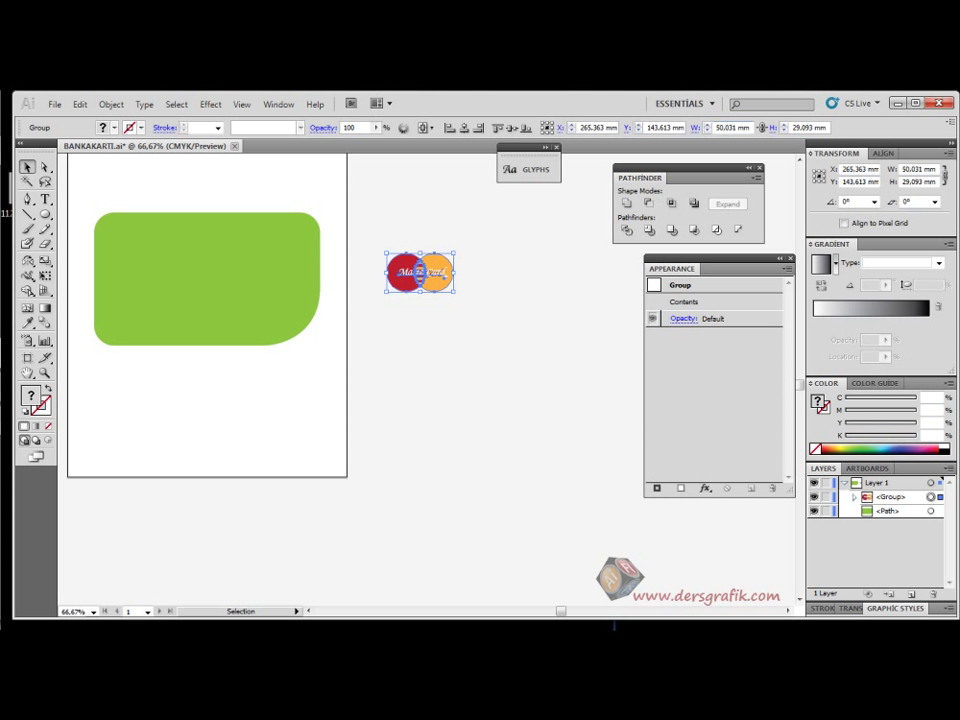
double_click(726, 128)
type("45")
key("Return")
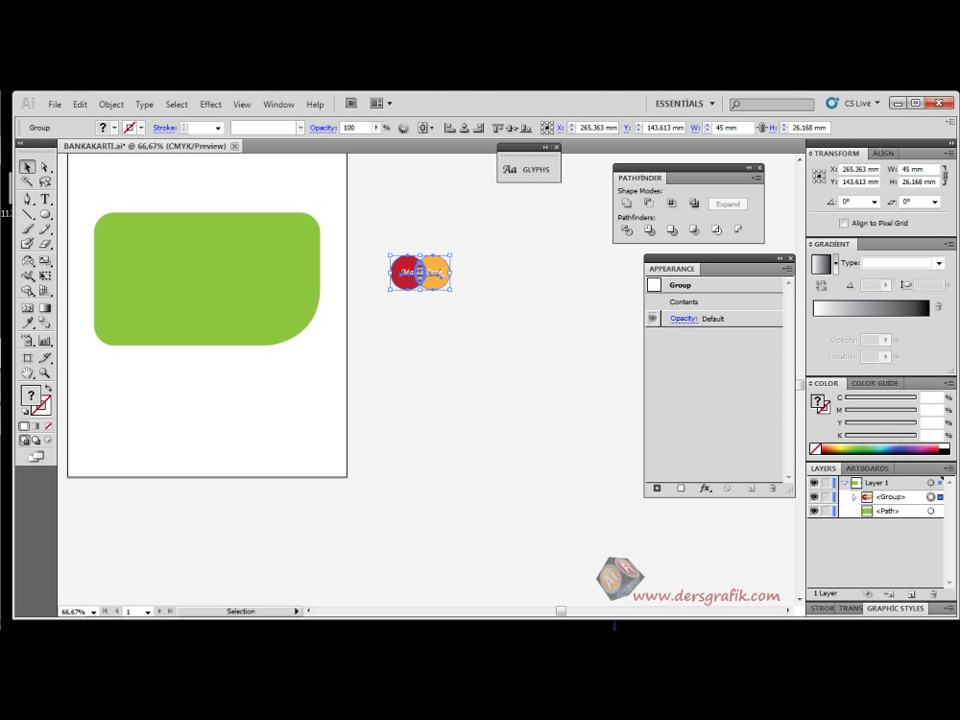
left_click(484, 326)
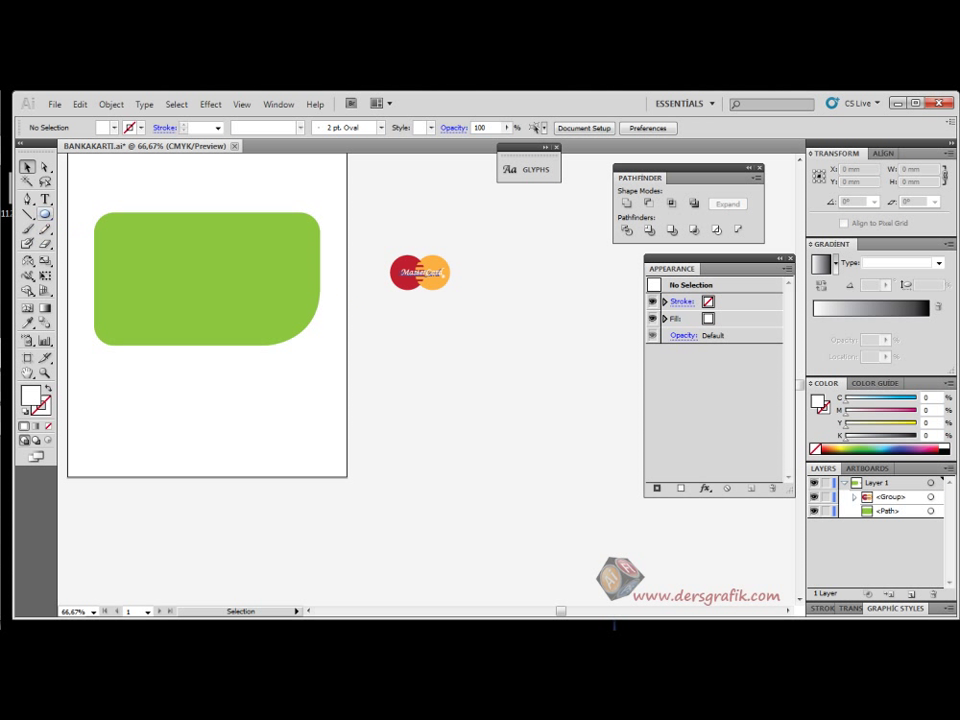
Create a rounded rectangle 50 mm wide and 60 mm high with a 10 mm corner radius below the logo
left_click_drag(45, 214, 100, 231)
left_click(436, 404)
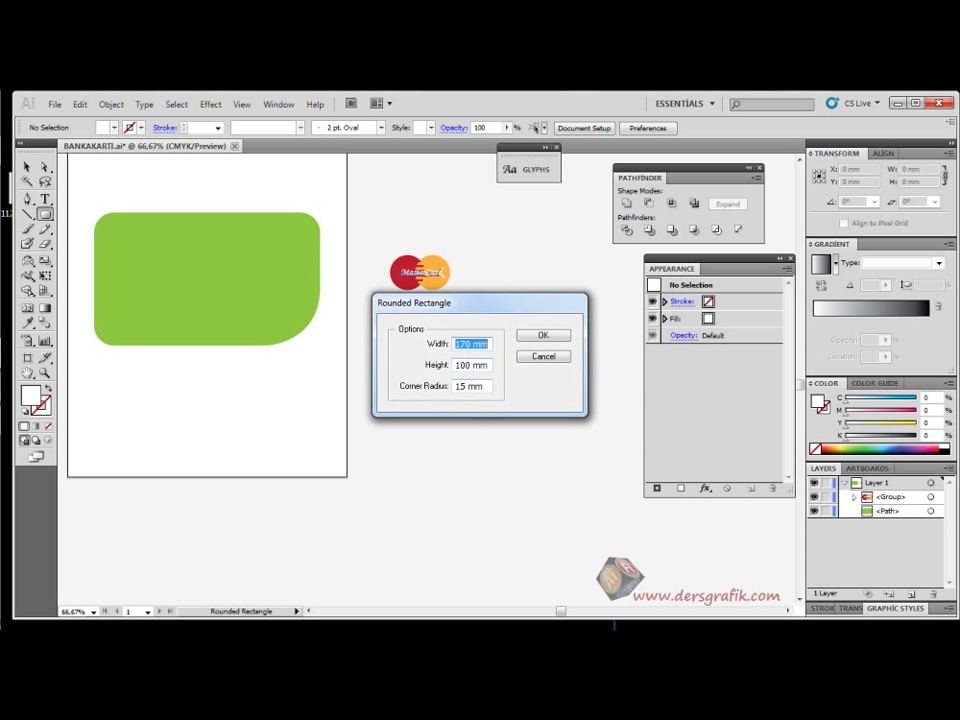
double_click(463, 344)
type("50")
key("Tab")
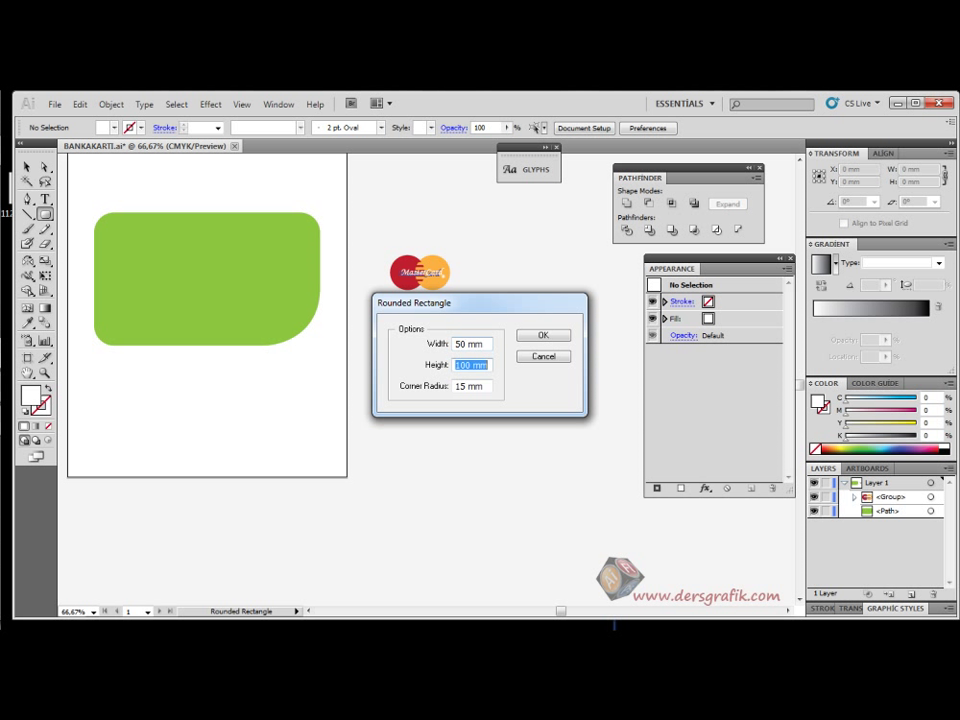
double_click(463, 365)
type("60")
key("Tab")
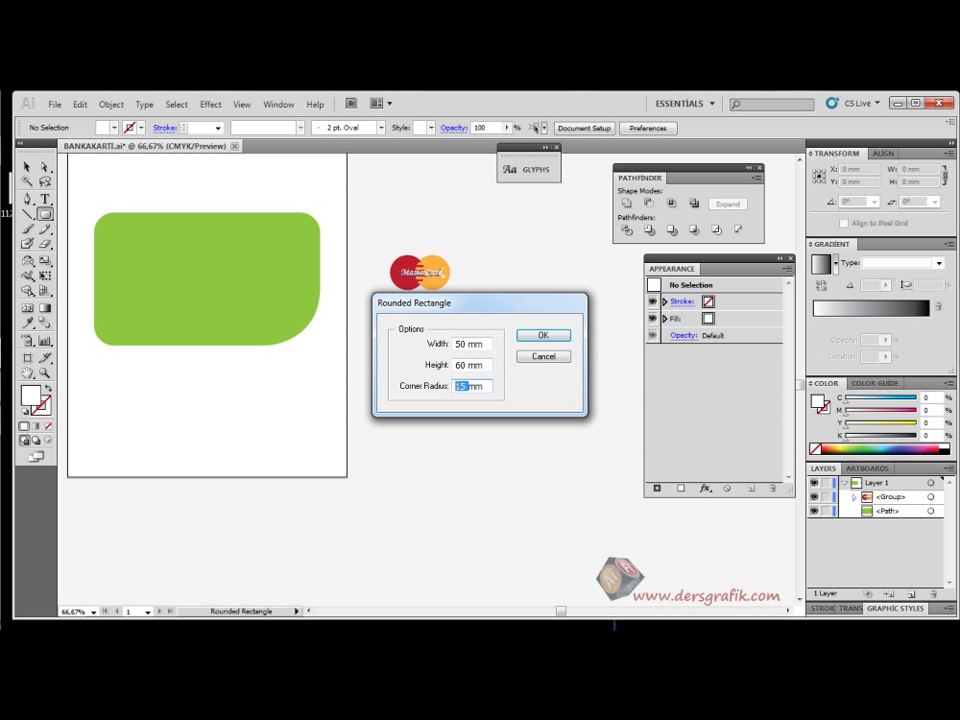
type("10")
key("Return")
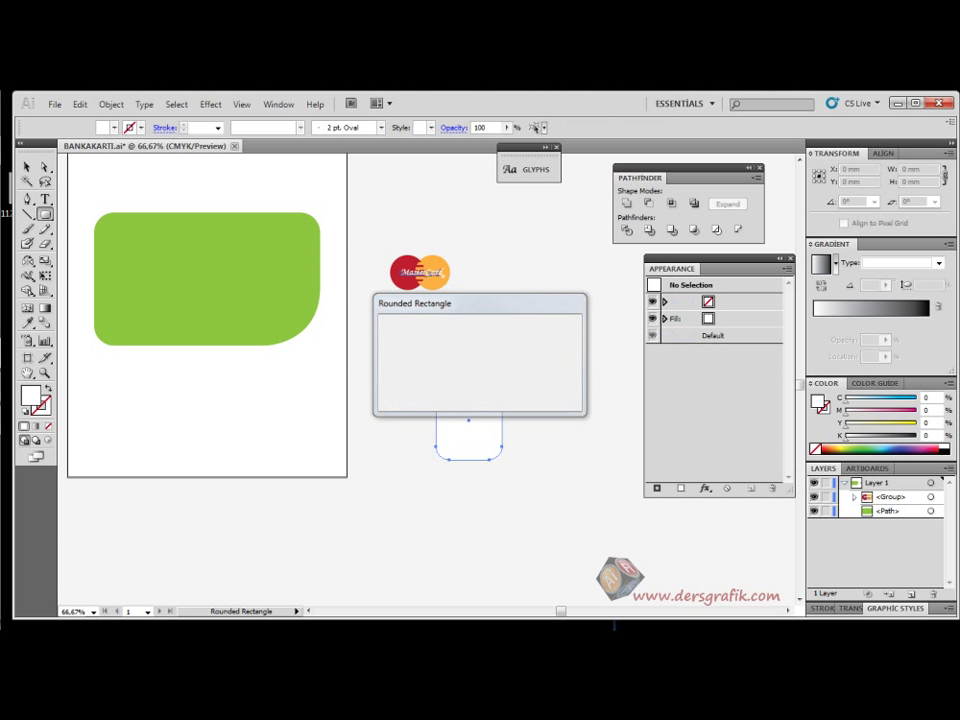
key("v")
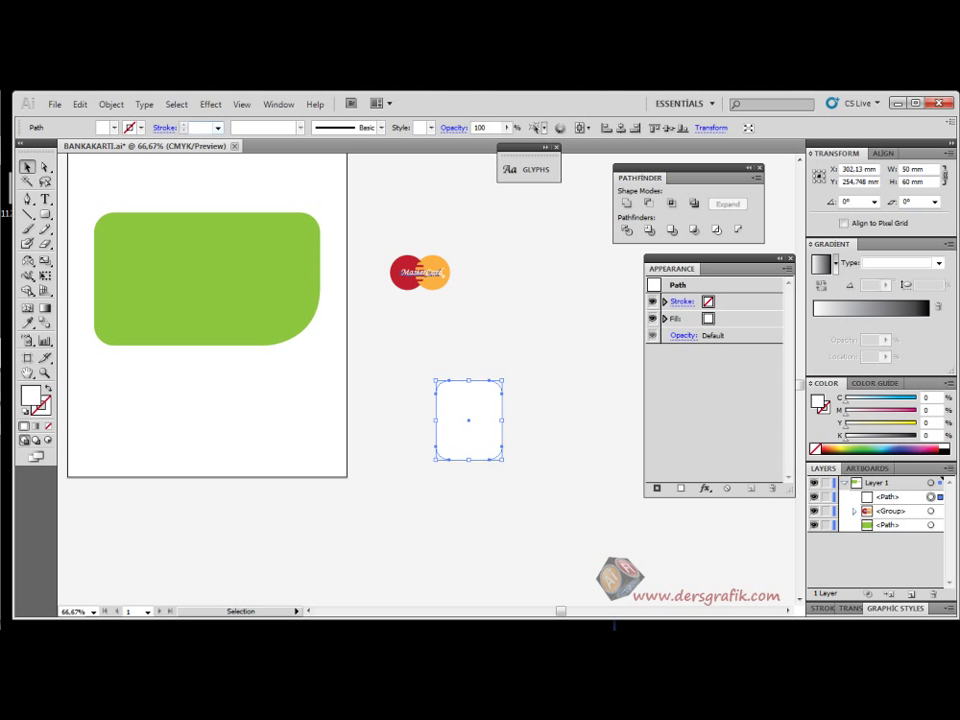
Give the rounded rectangle a 3 pt black stroke and remove its fill
left_click(217, 127)
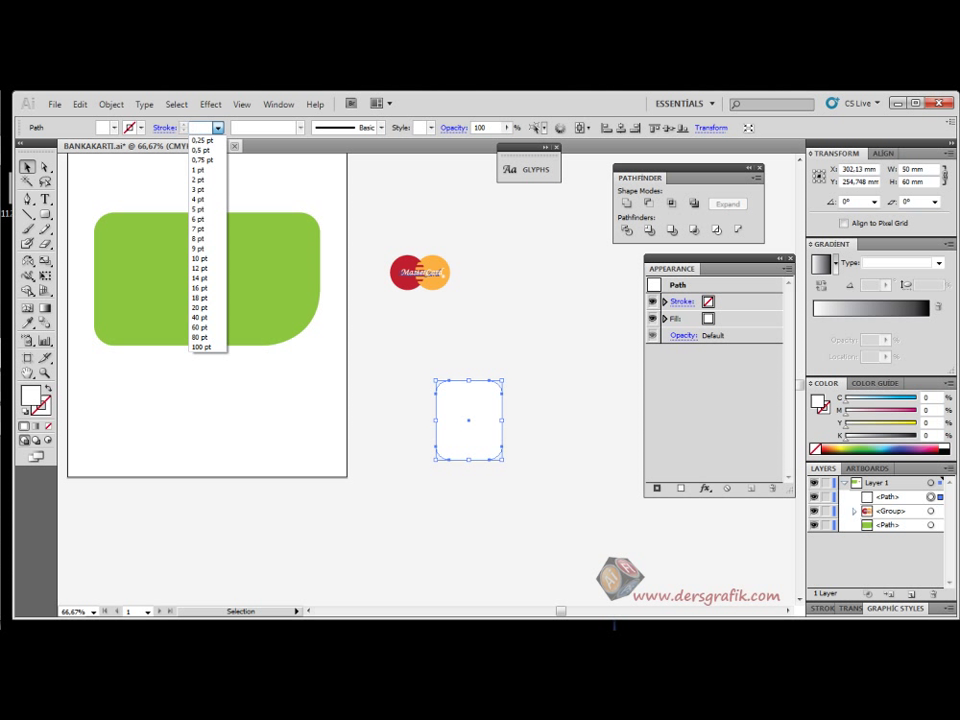
left_click(207, 189)
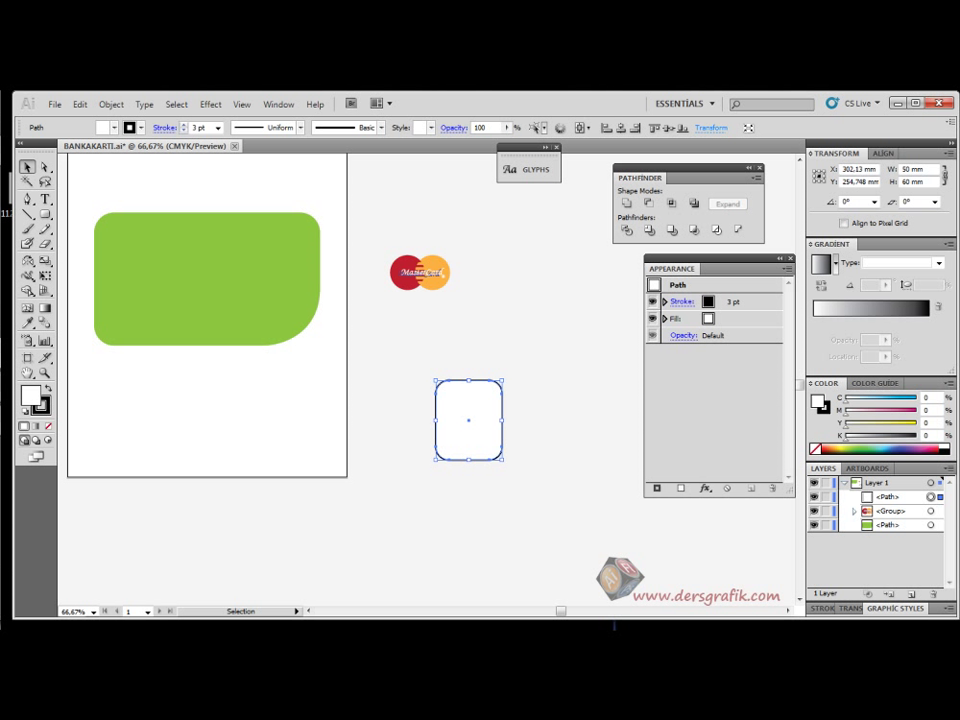
left_click(580, 128)
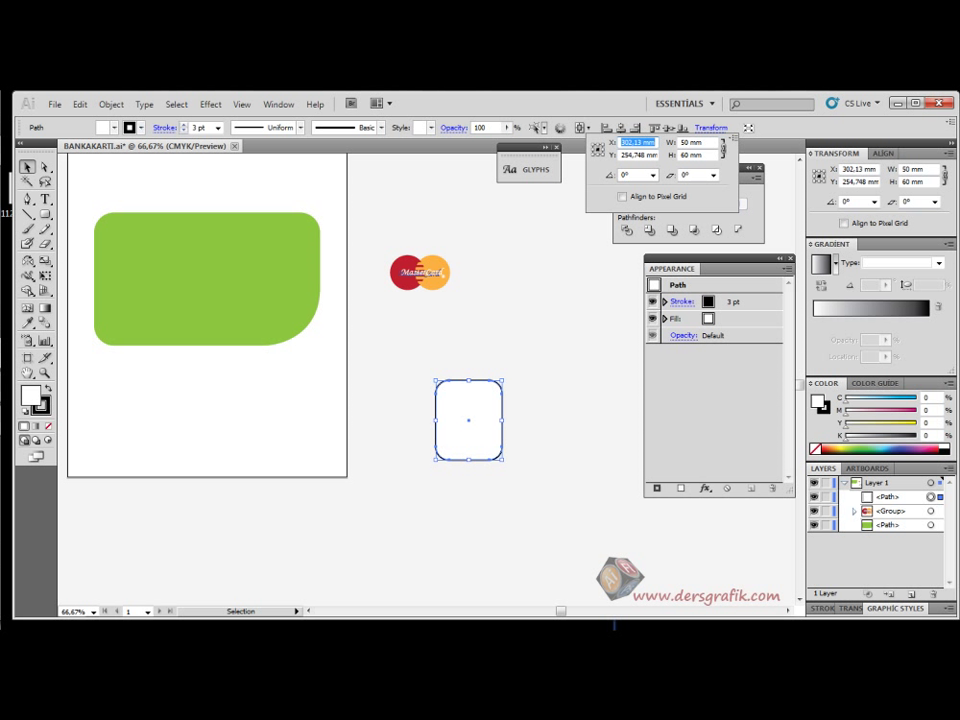
left_click(114, 128)
left_click(114, 128)
left_click(10, 141)
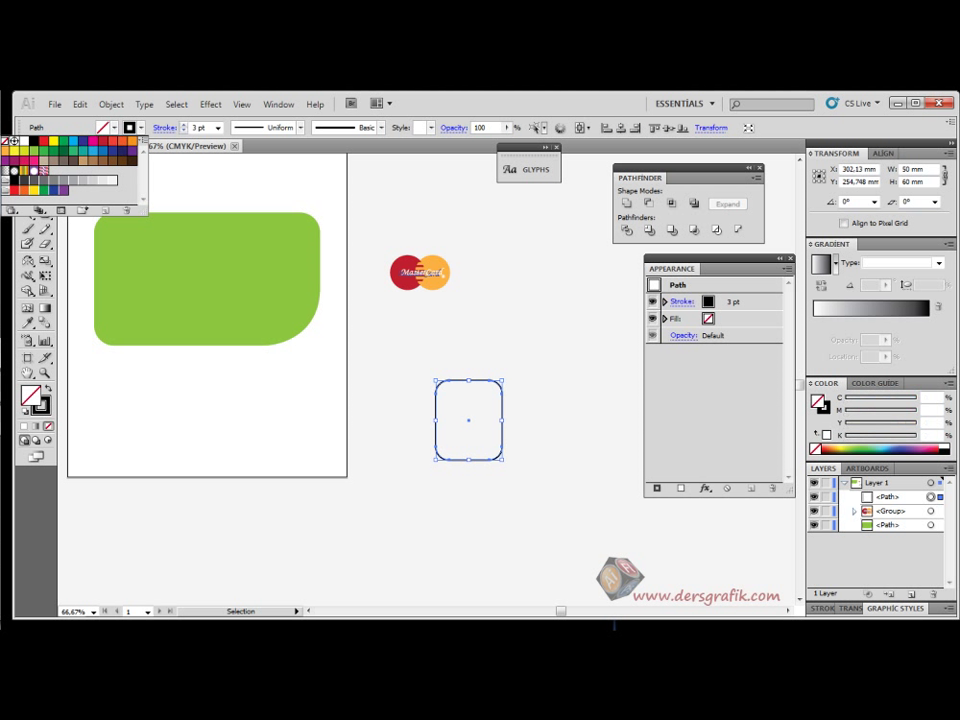
key("Escape")
Move the rounded rectangle around the MasterCard logo so the logo sits centred in its upper half, and deselect it
left_click_drag(489, 380, 439, 250)
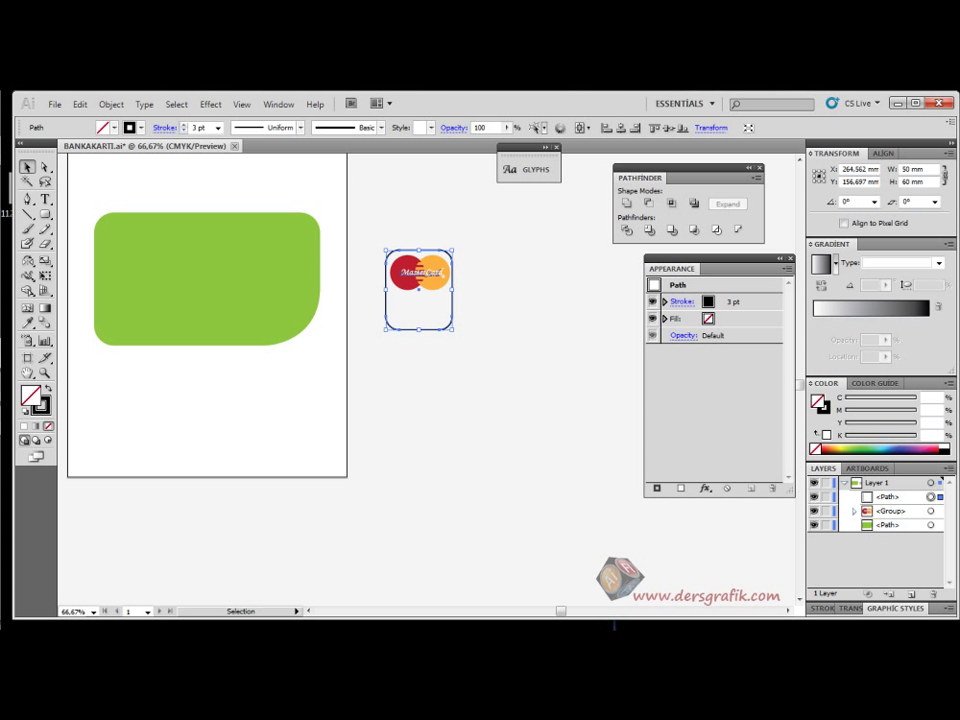
key("Down")
key("Down")
key("Right")
key("Right")
key("Right")
key("Right")
key("Right")
key("Right")
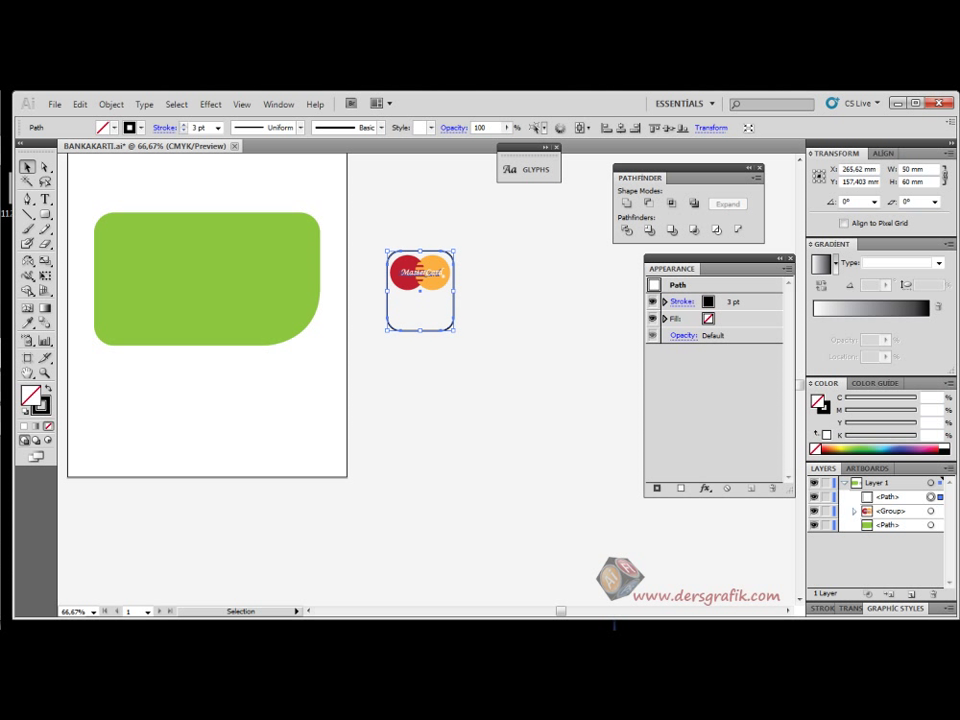
key("ctrl+shift+a")
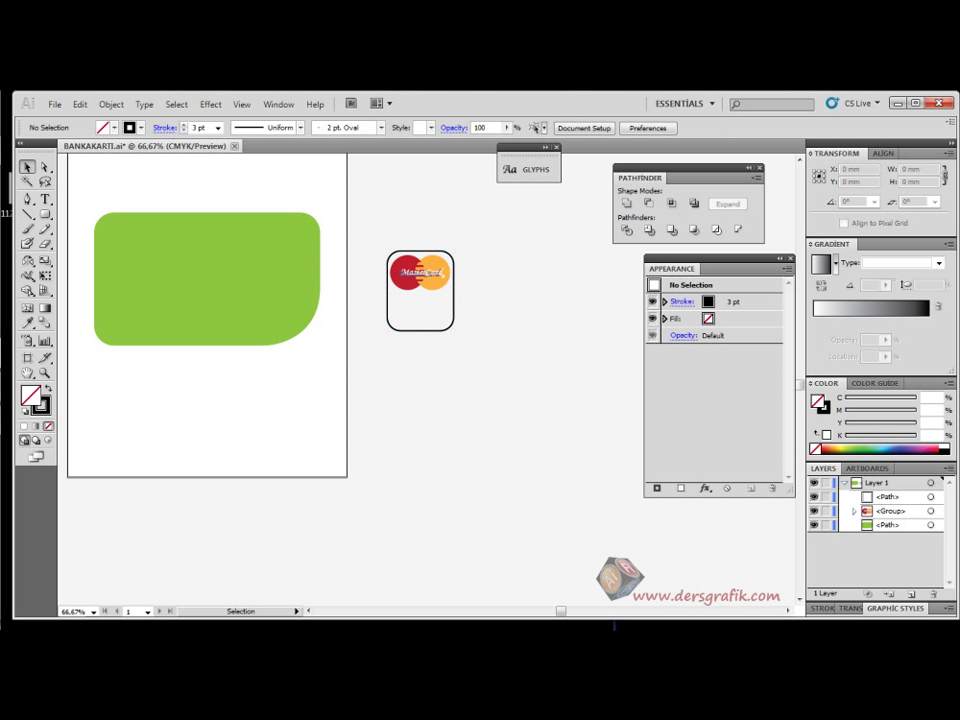
left_click(451, 325)
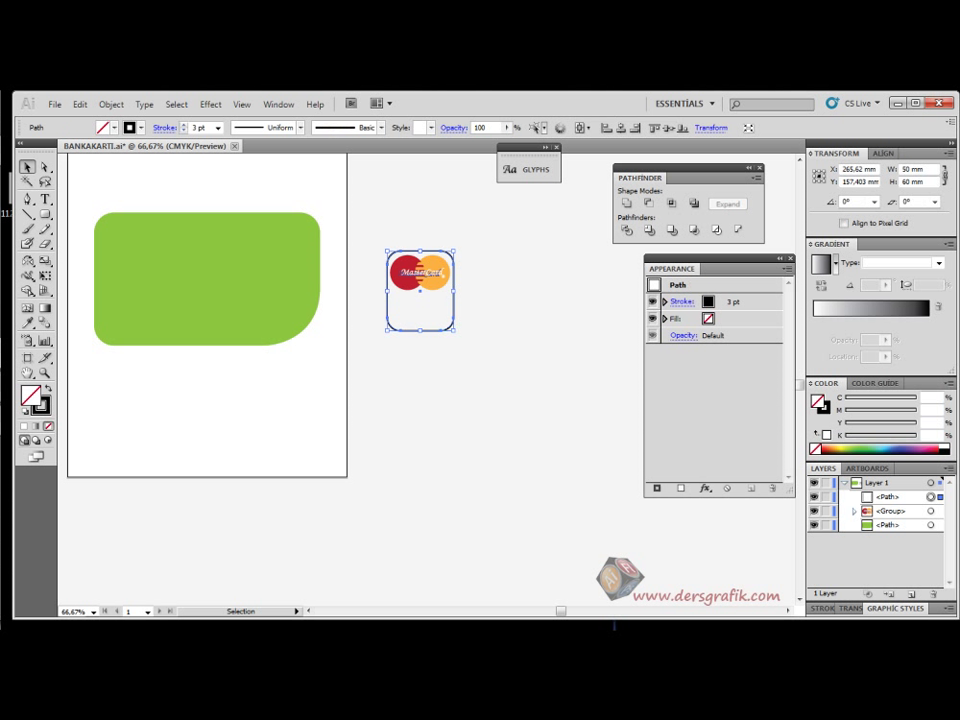
left_click(485, 352)
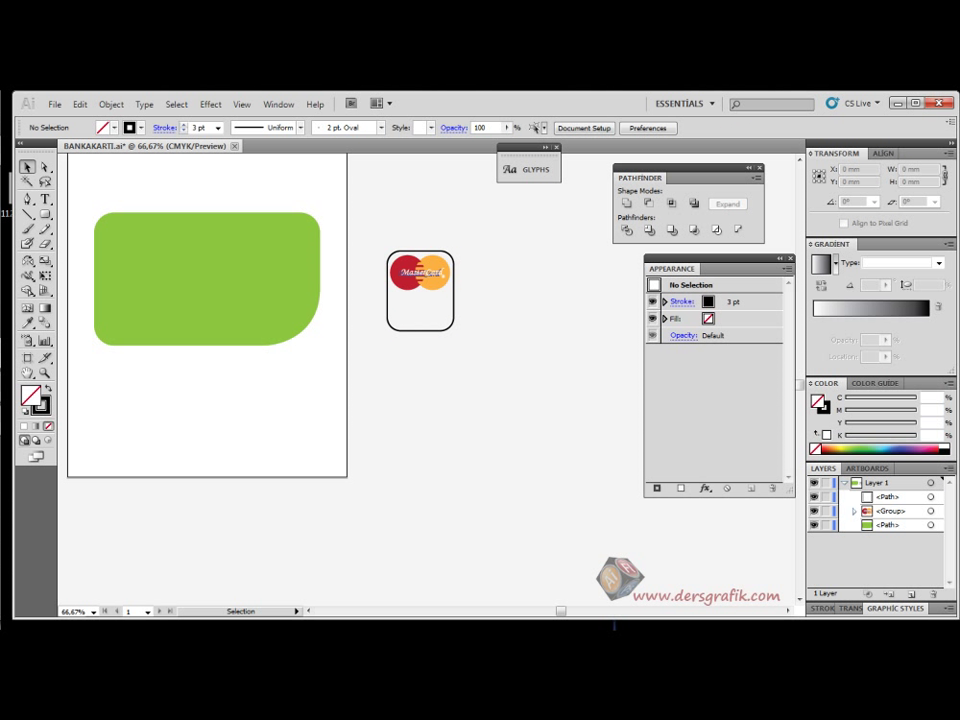
Switch to Chrome, examine the framed logo area on the Bonus card reference image, and return to Illustrator
left_click(141, 128)
key("Escape")
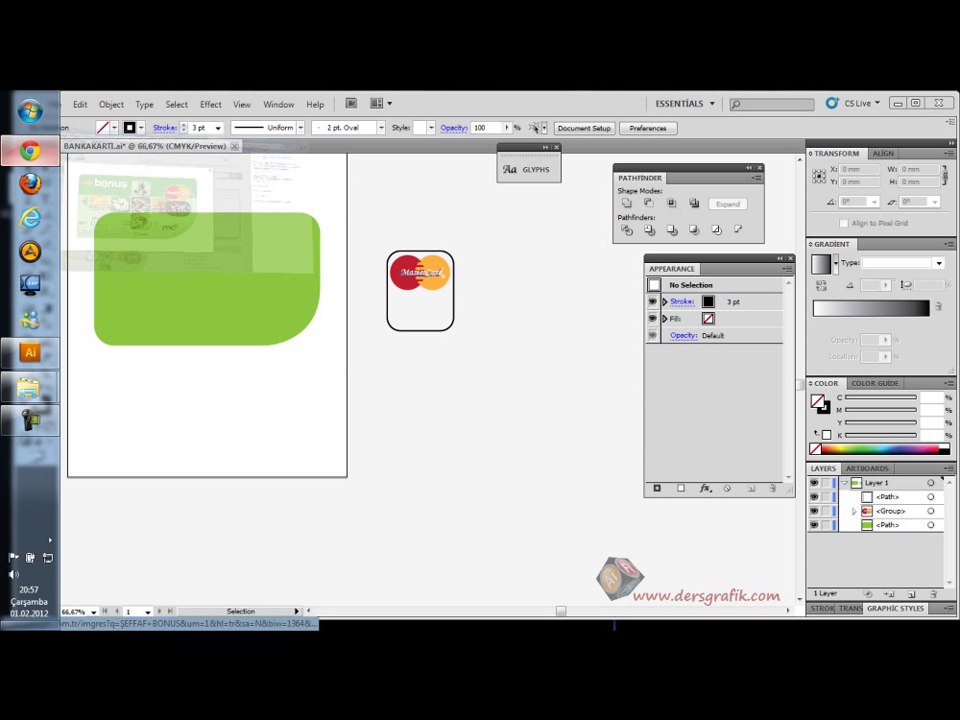
left_click(30, 150)
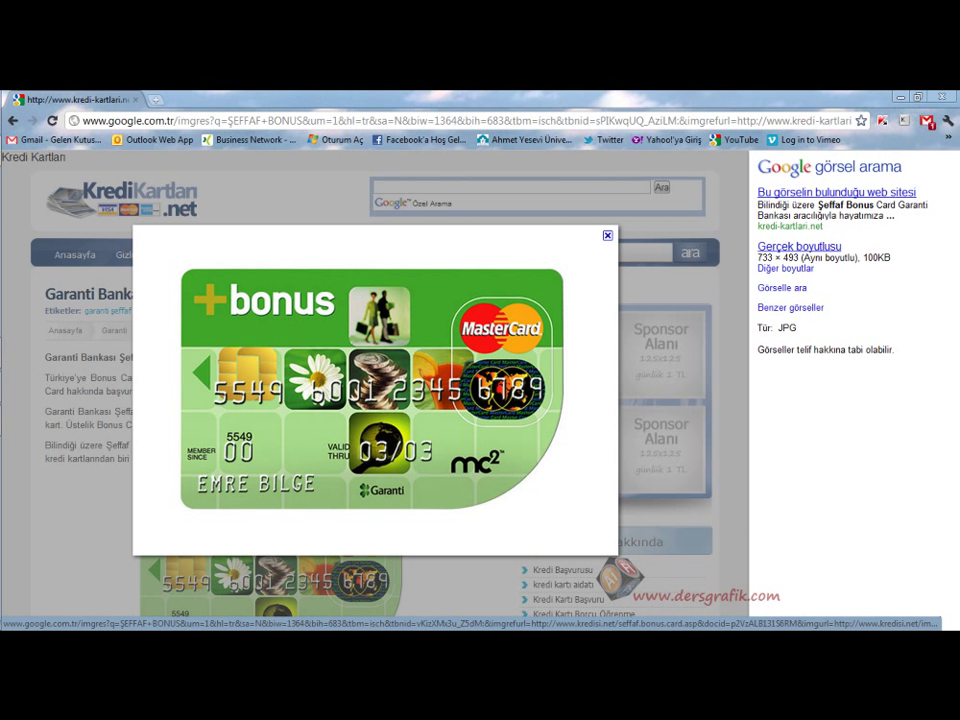
left_click(901, 97)
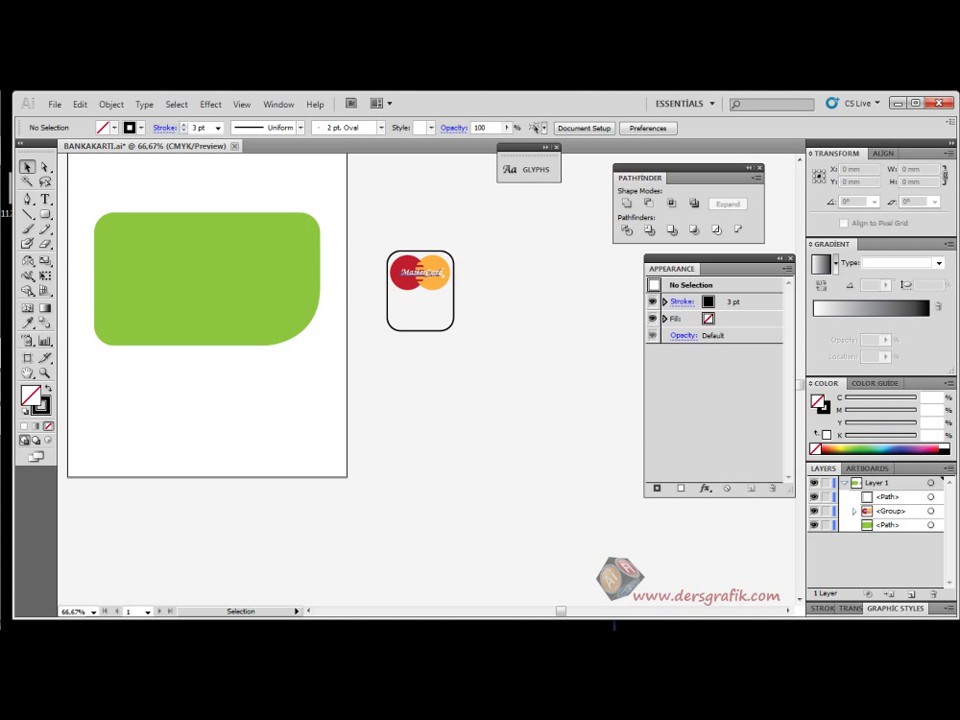
Create a 20 × 20 mm circle with the Ellipse tool in the empty area below the framed logo
key("m")
left_click_drag(44, 214, 85, 244)
left_click(430, 360)
left_click_drag(458, 355, 442, 355)
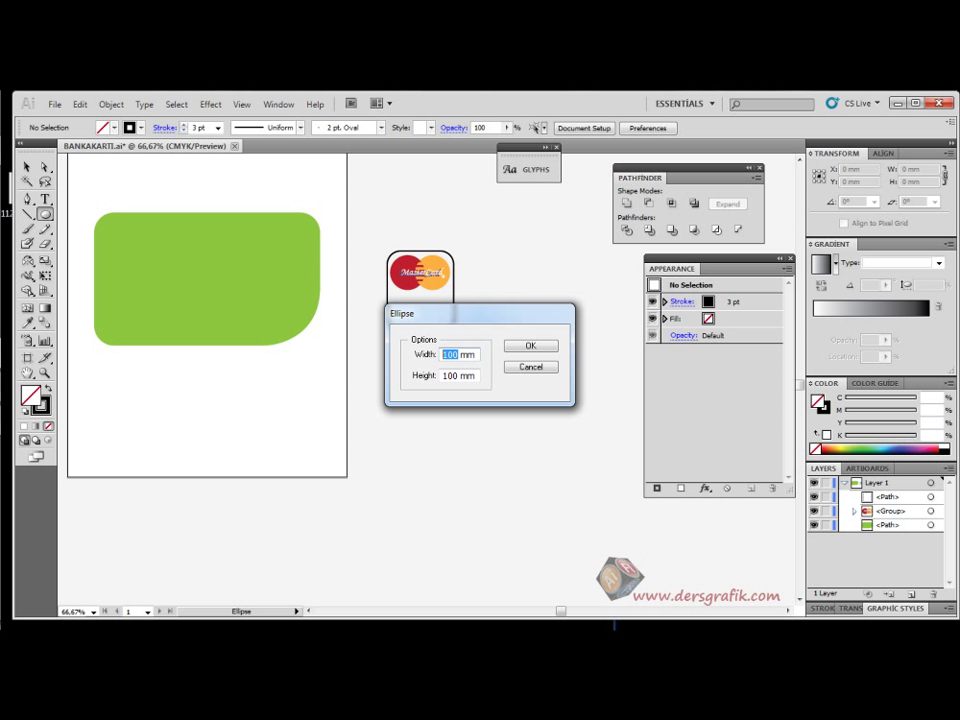
type("20")
key("Tab")
type("20")
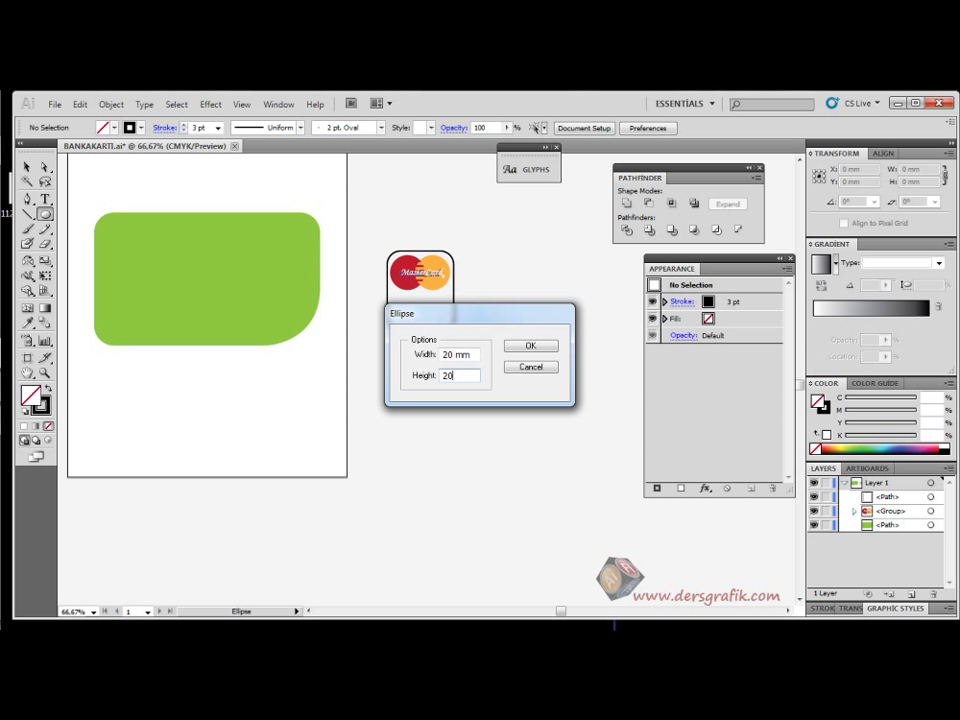
key("Return")
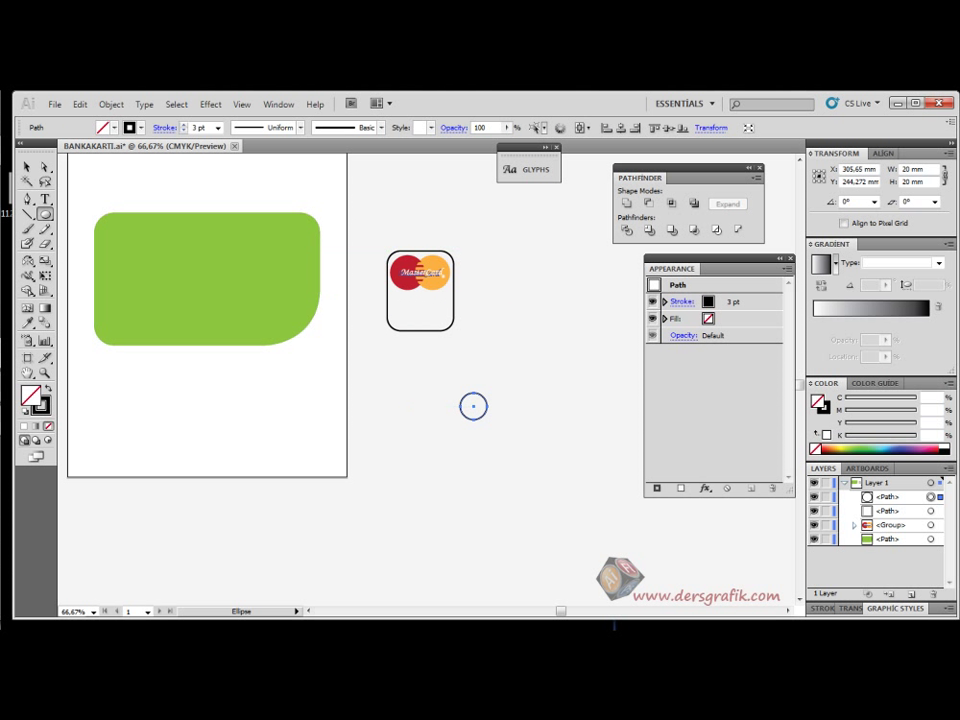
Fill the circle with 20% black grey and remove its stroke
left_click(141, 128)
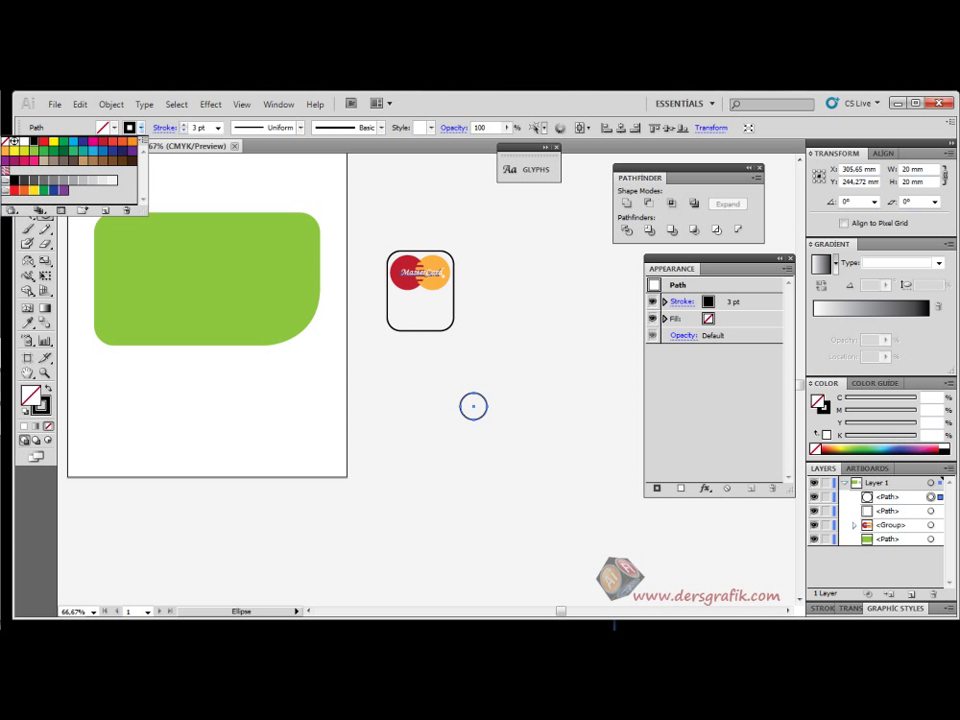
left_click(114, 128)
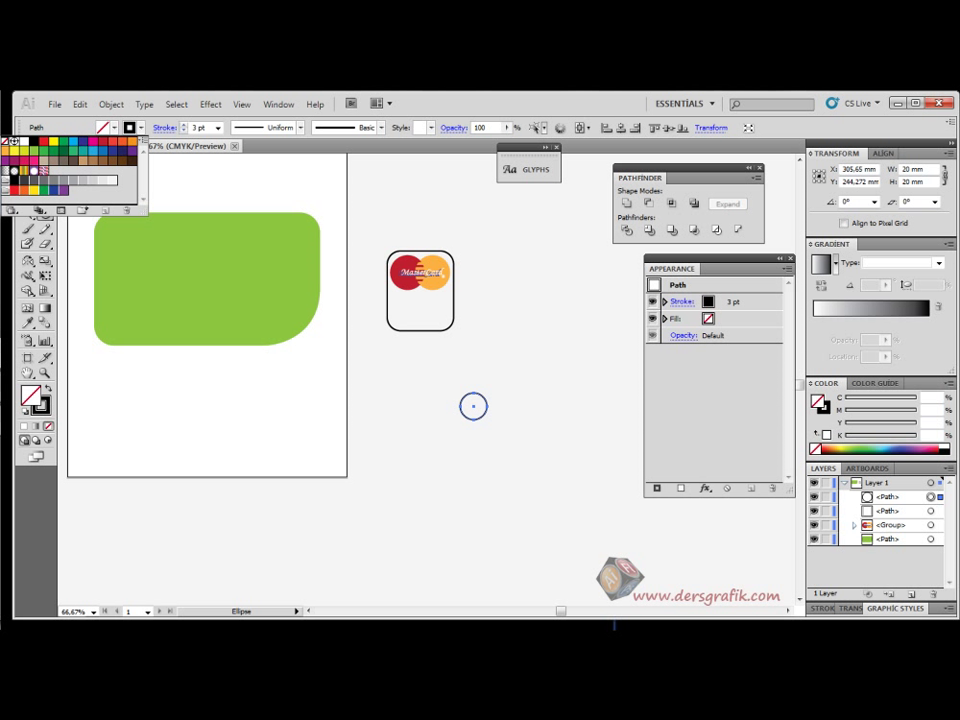
left_click(93, 180)
left_click(141, 128)
left_click(141, 128)
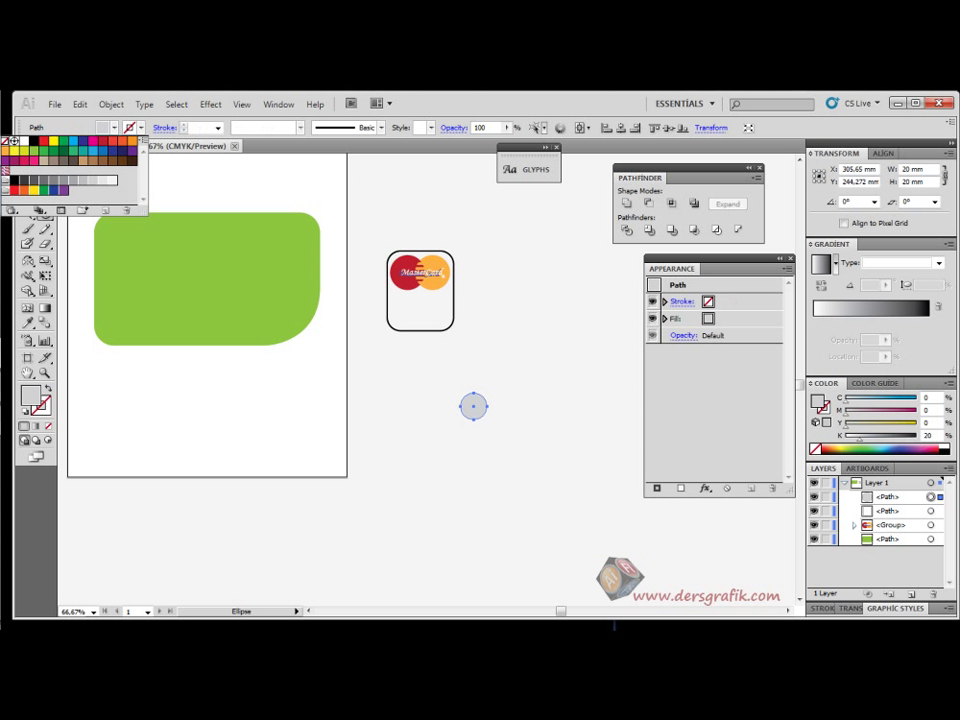
double_click(7, 141)
Move the grey circle inside the frame, directly below the logo's red circle
left_click(27, 167)
left_click(436, 384)
left_click_drag(474, 405, 403, 308)
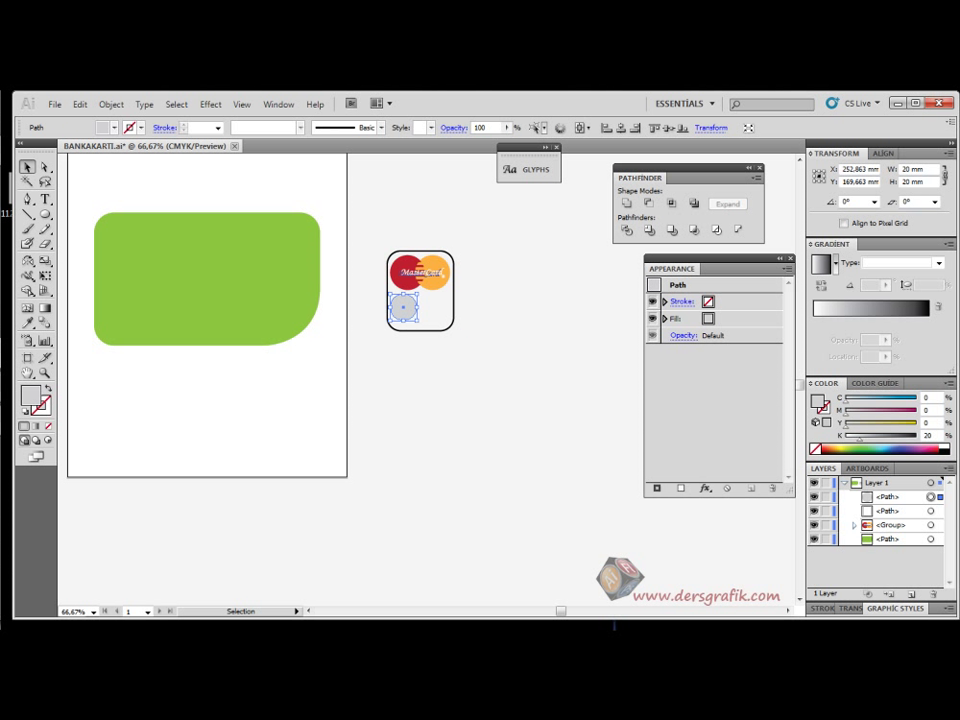
Resize the grey circle proportionally to 30 mm and shift it slightly right and down to fit inside the frame
left_click(580, 127)
left_click_drag(689, 143, 679, 147)
type("30")
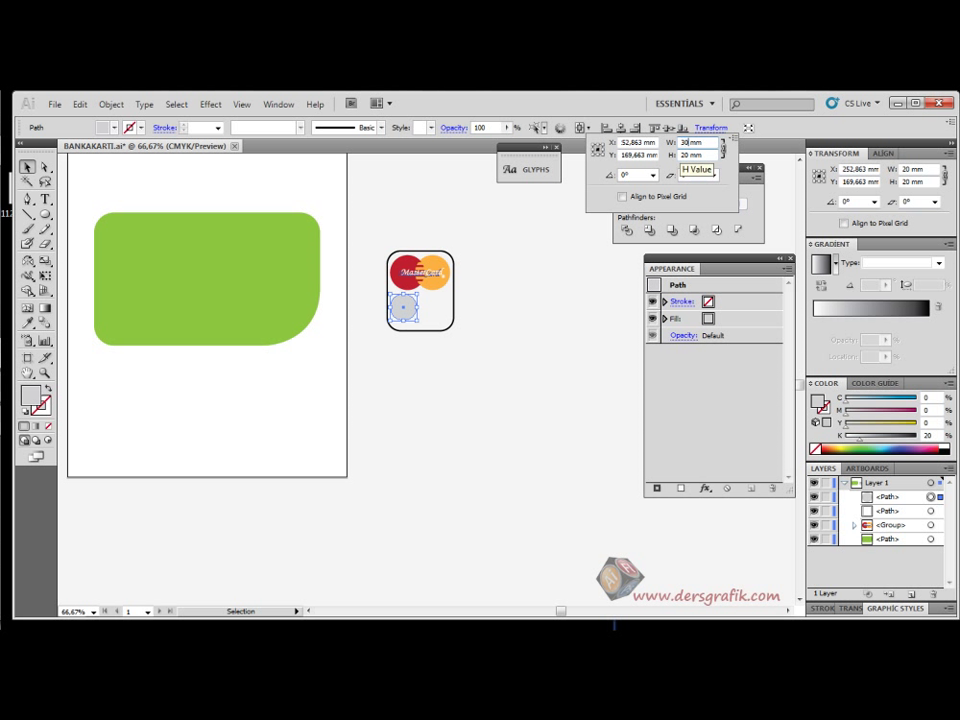
key("Return")
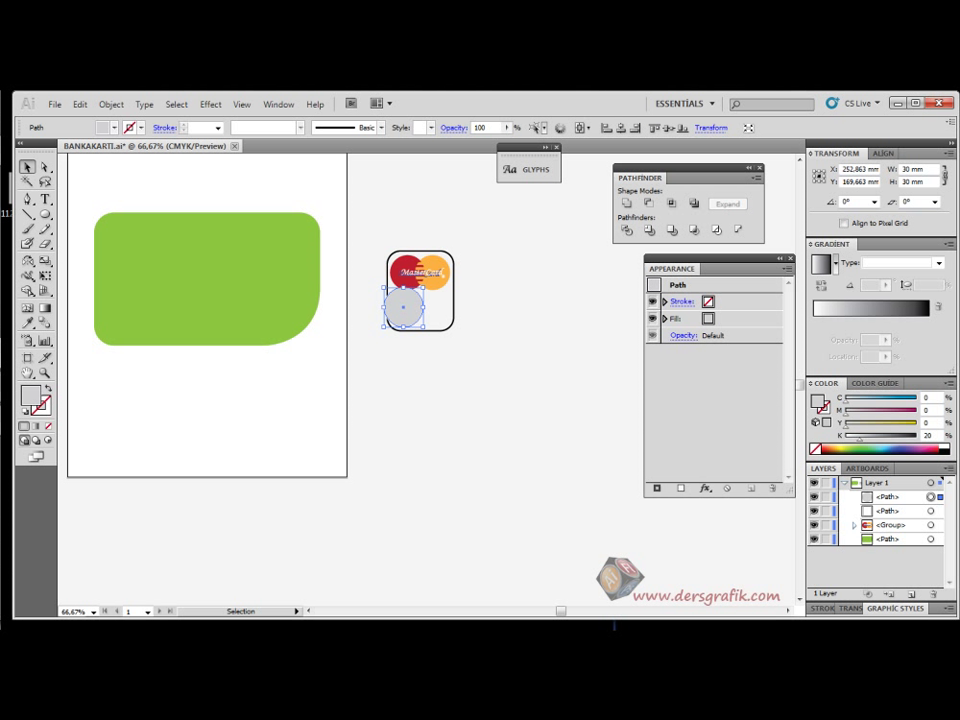
left_click_drag(399, 300, 406, 300)
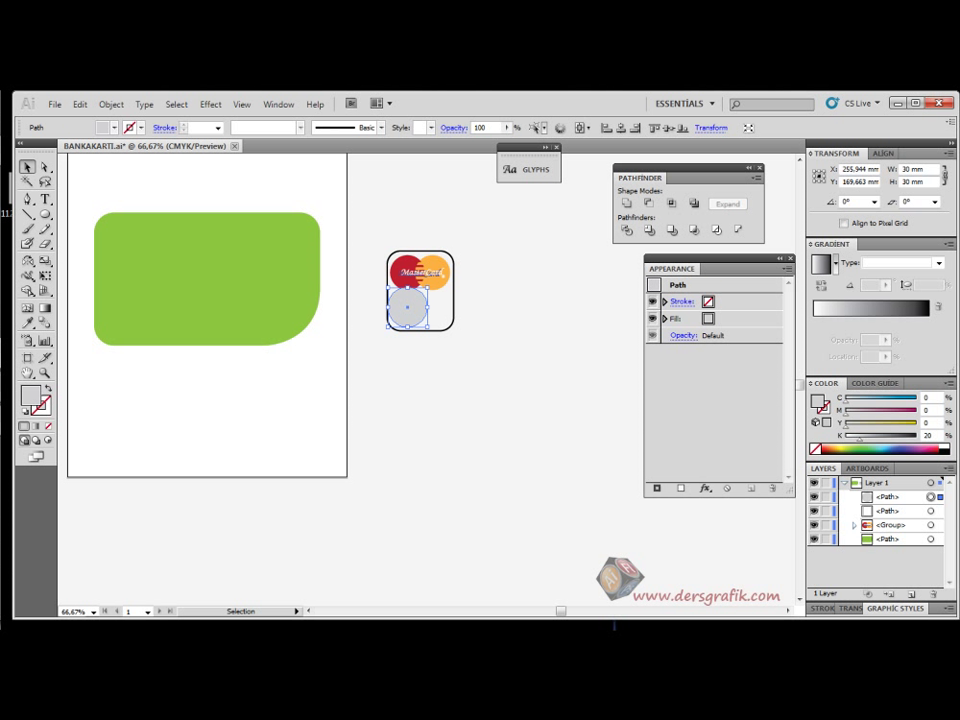
key("Right")
key("Right")
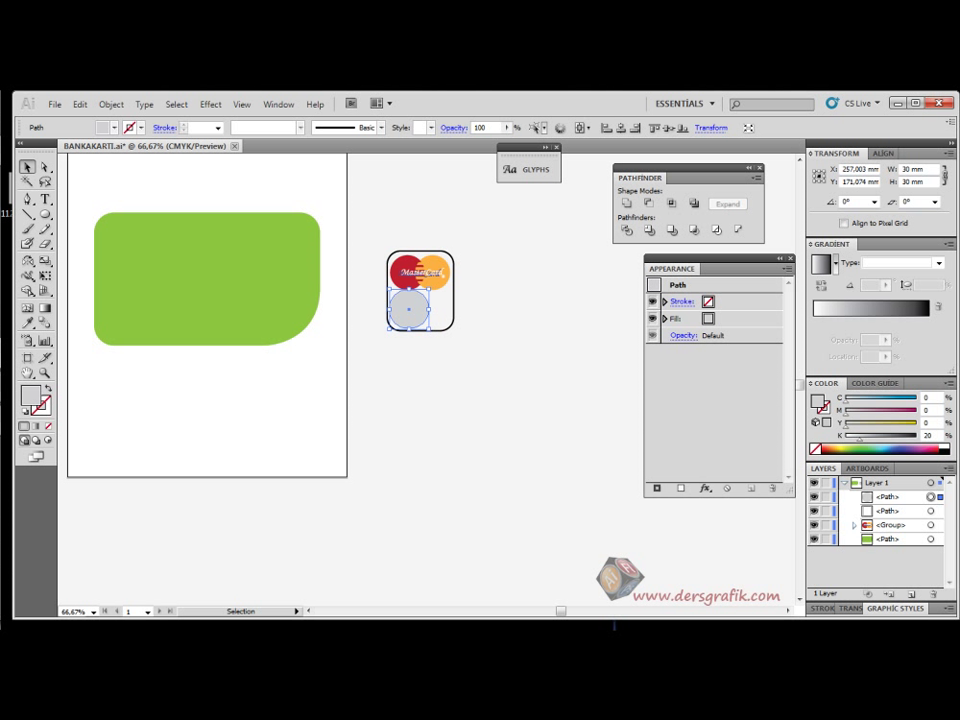
Set the grey circle's width to 25 mm with proportions kept and deselect it
left_click(711, 128)
left_click_drag(690, 143, 674, 142)
type("25")
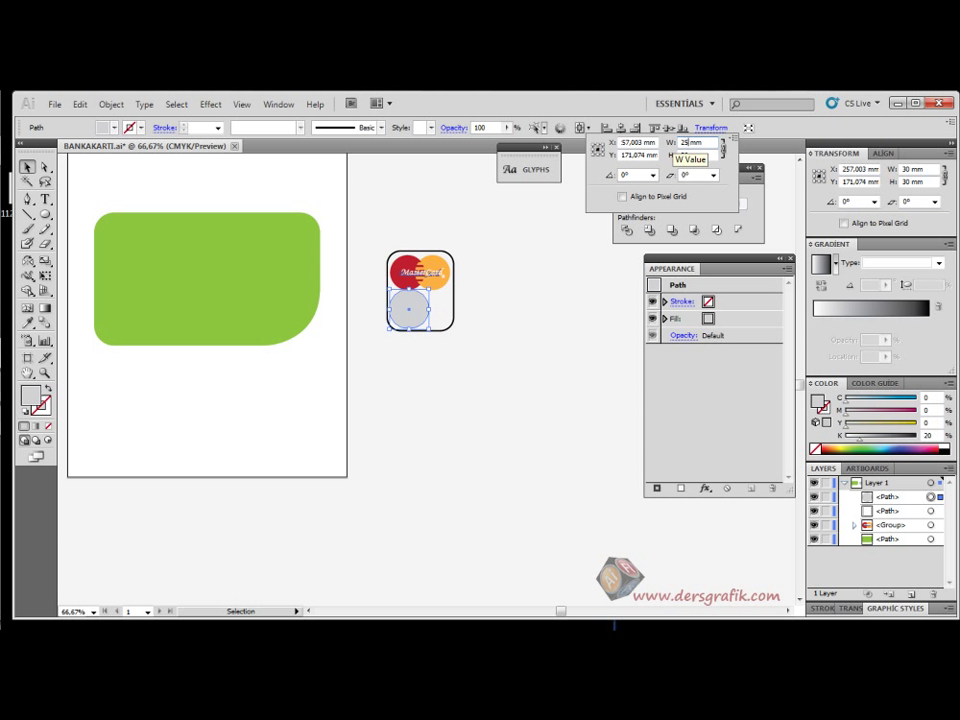
key("Return")
left_click(500, 320)
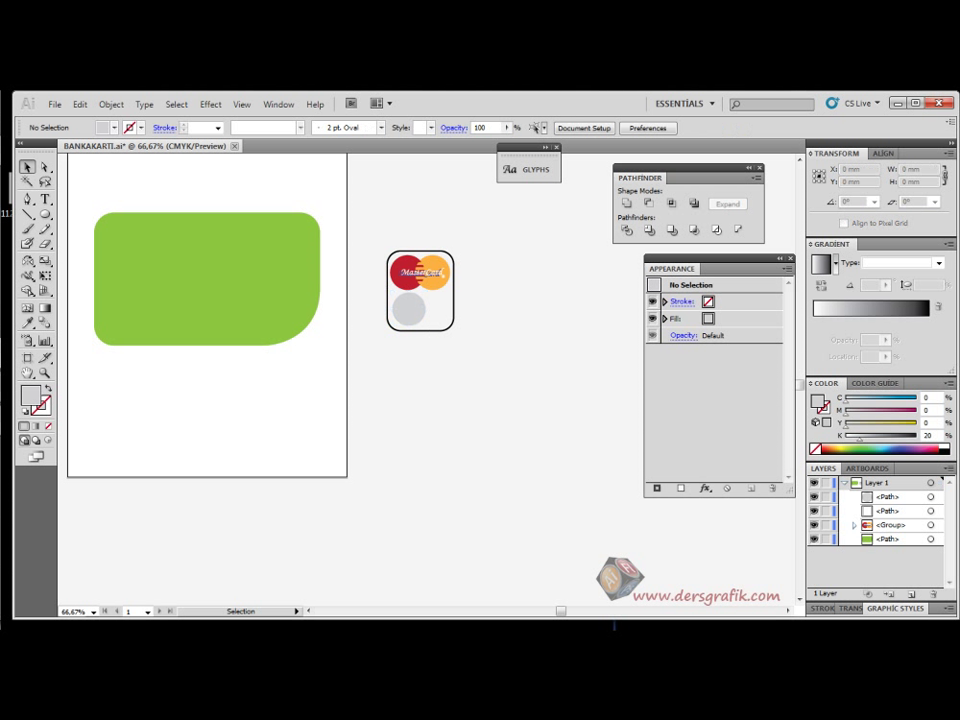
Duplicate the grey circle to the right as an overlapping pair about 43 mm wide and centre both circles in the frame
left_click(409, 310)
left_click_drag(408, 310, 437, 308)
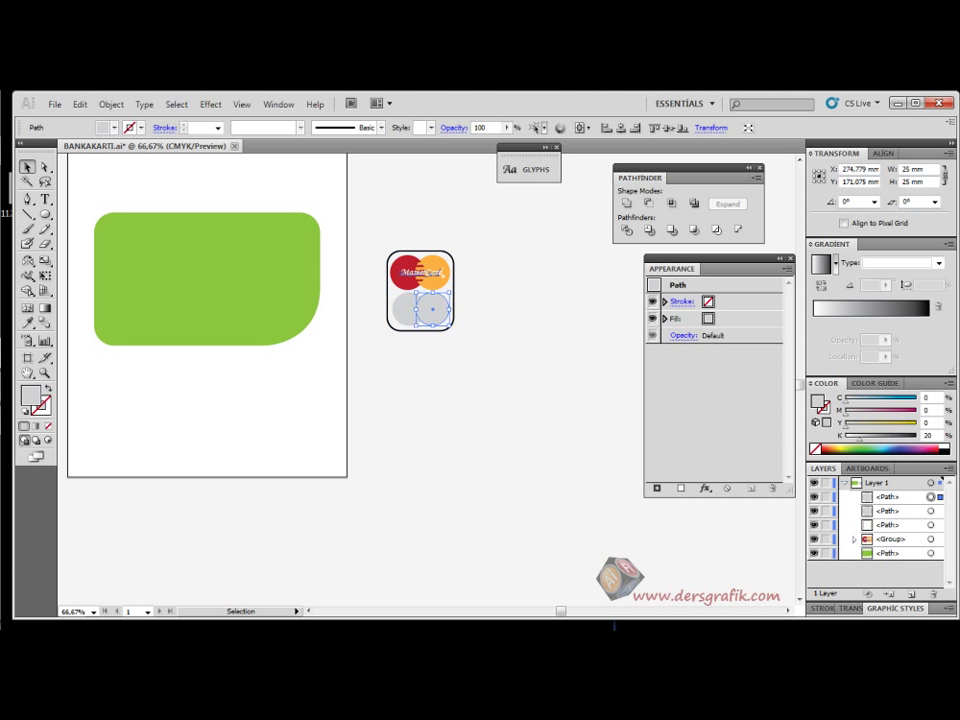
left_click(500, 320)
left_click(433, 310)
left_click(404, 310, "shift")
key("Left")
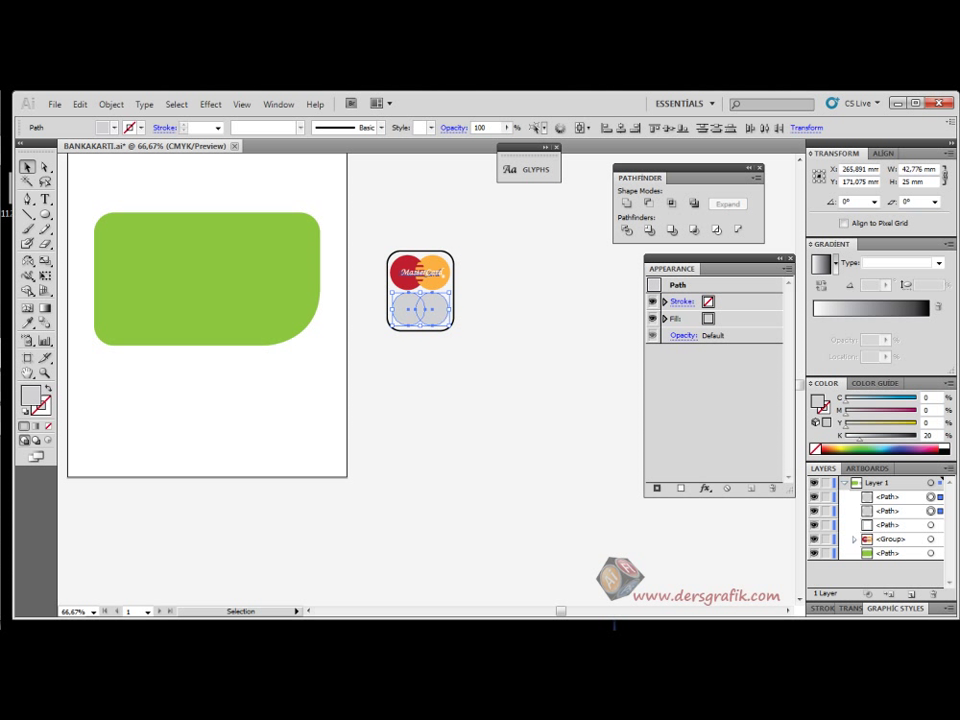
Nudge the left grey circle slightly further left inside the frame
key("ctrl+shift+a")
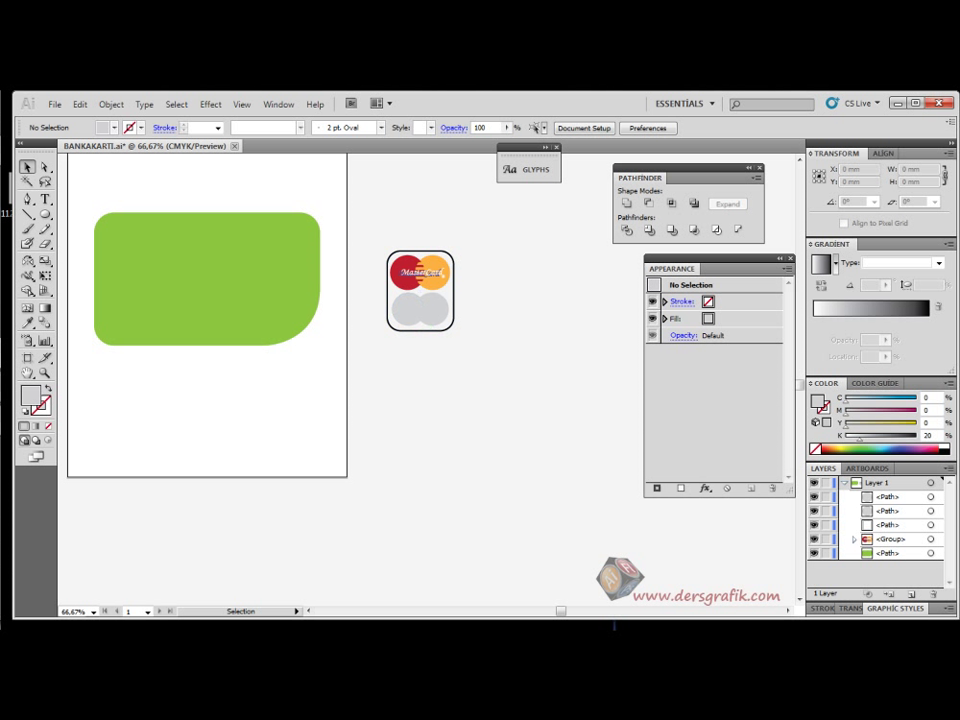
key("ctrl+plus")
key("ctrl+plus")
key("ctrl+plus")
key("ctrl+plus")
key("space")
left_click_drag(400, 225, 464, 553)
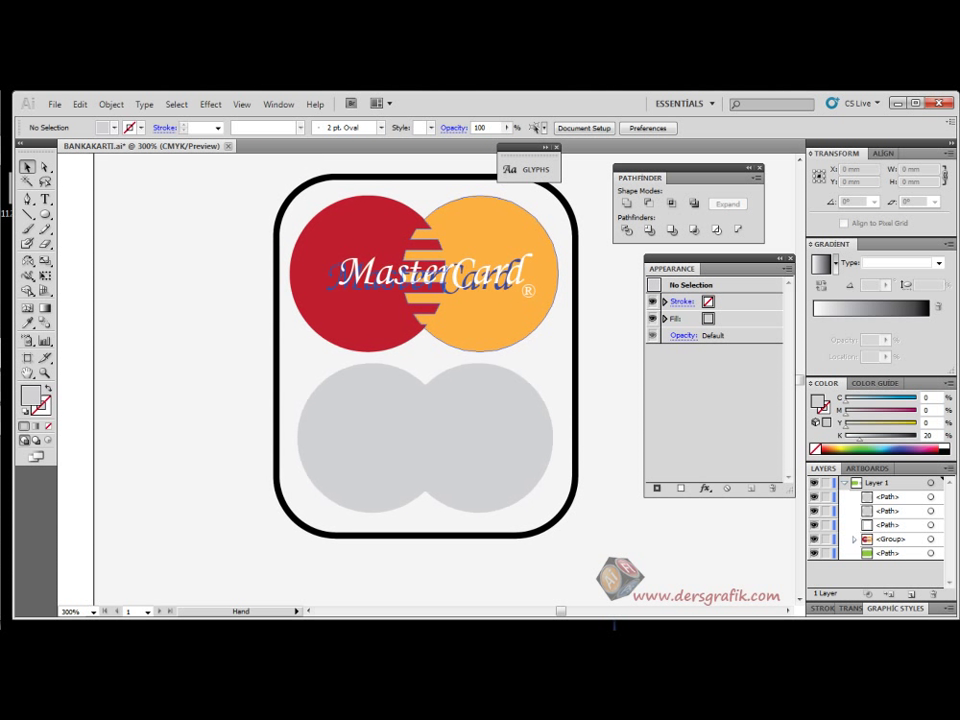
left_click(372, 440)
key("Left")
key("Left")
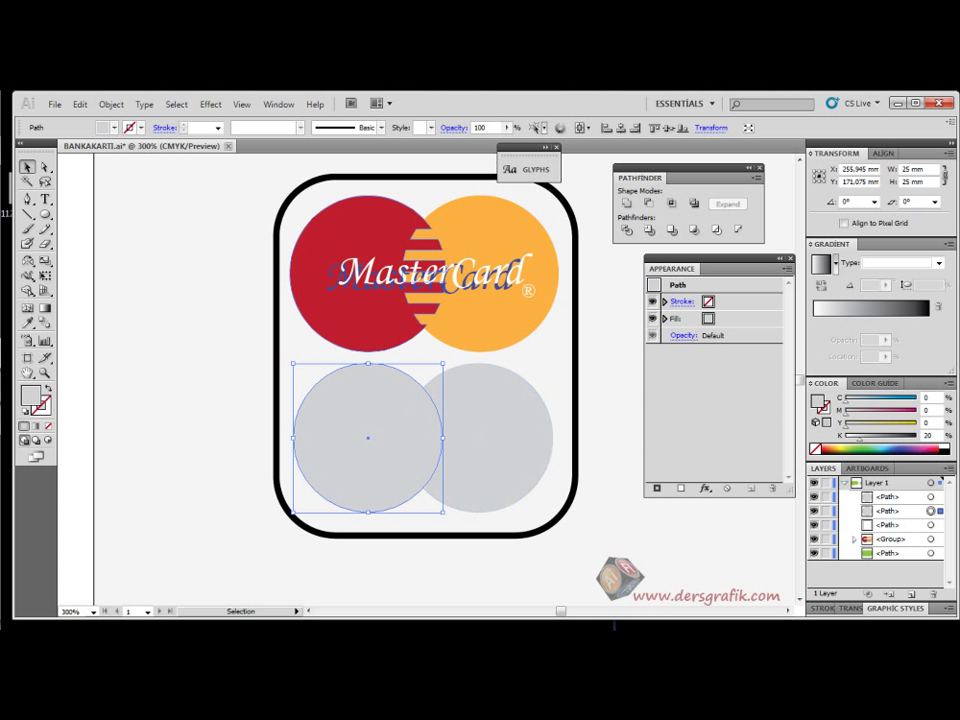
Align the left grey circle's left edge with the MasterCard logo's left edge, using the logo as the key object
left_click(400, 273)
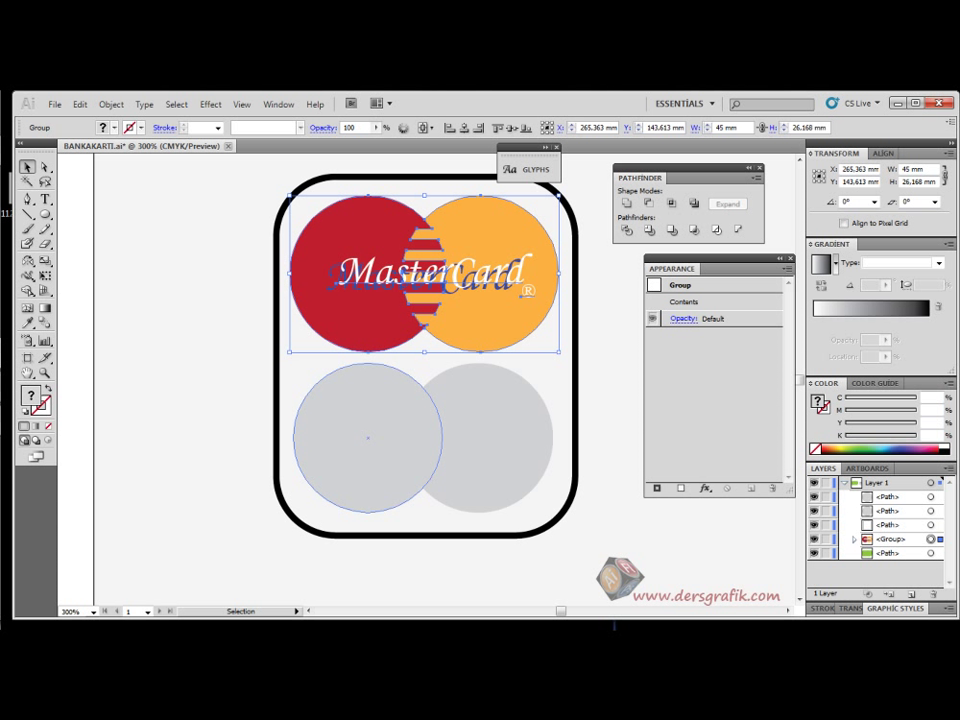
left_click(368, 430, "shift")
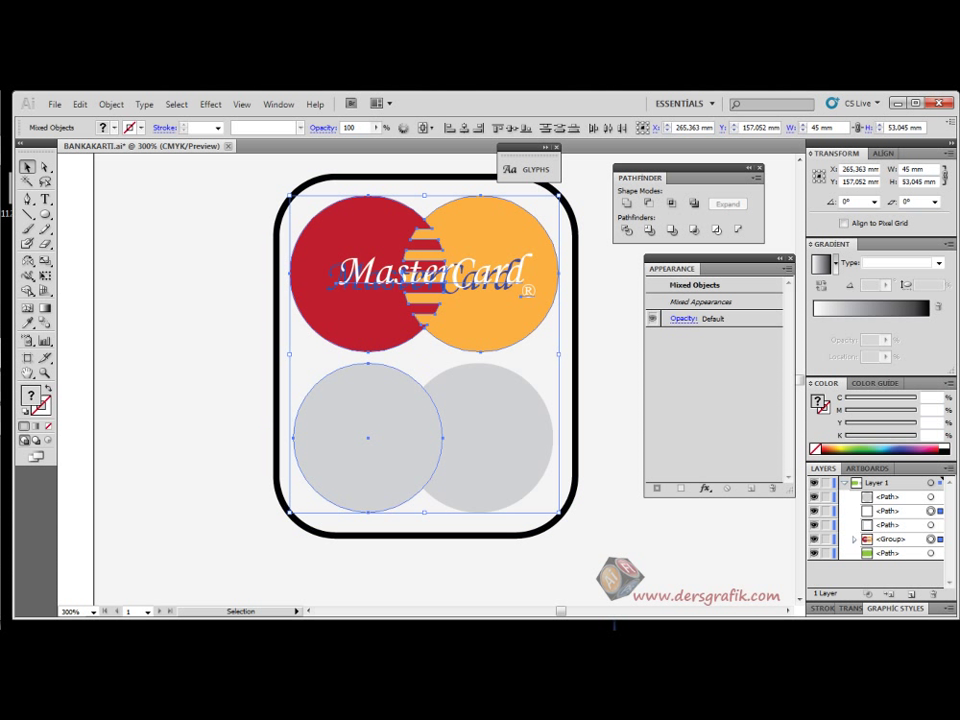
left_click(432, 268)
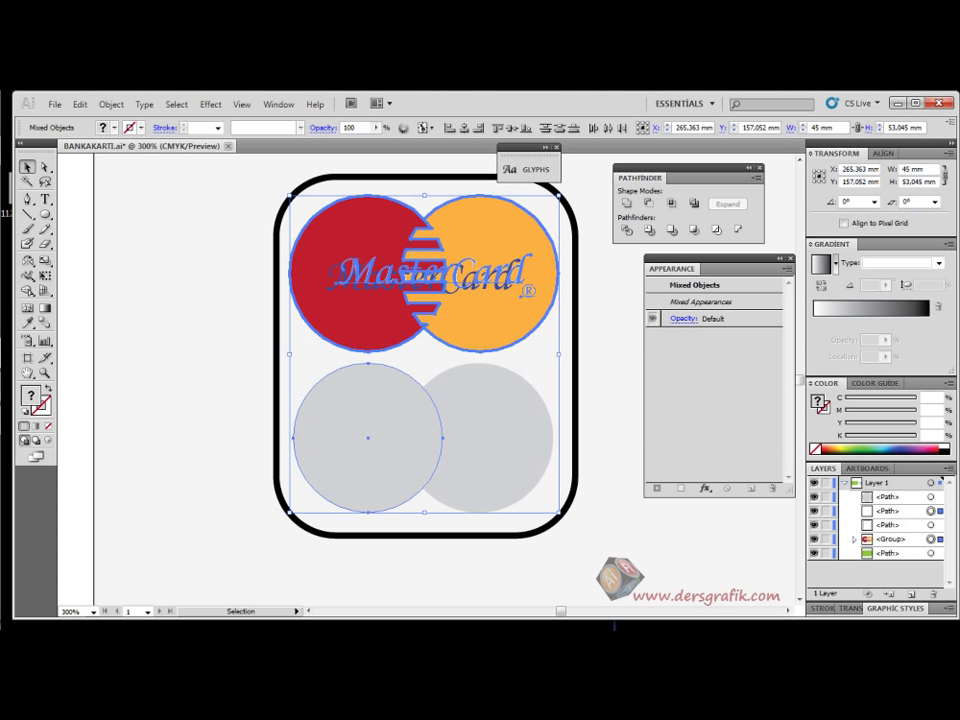
left_click(450, 128)
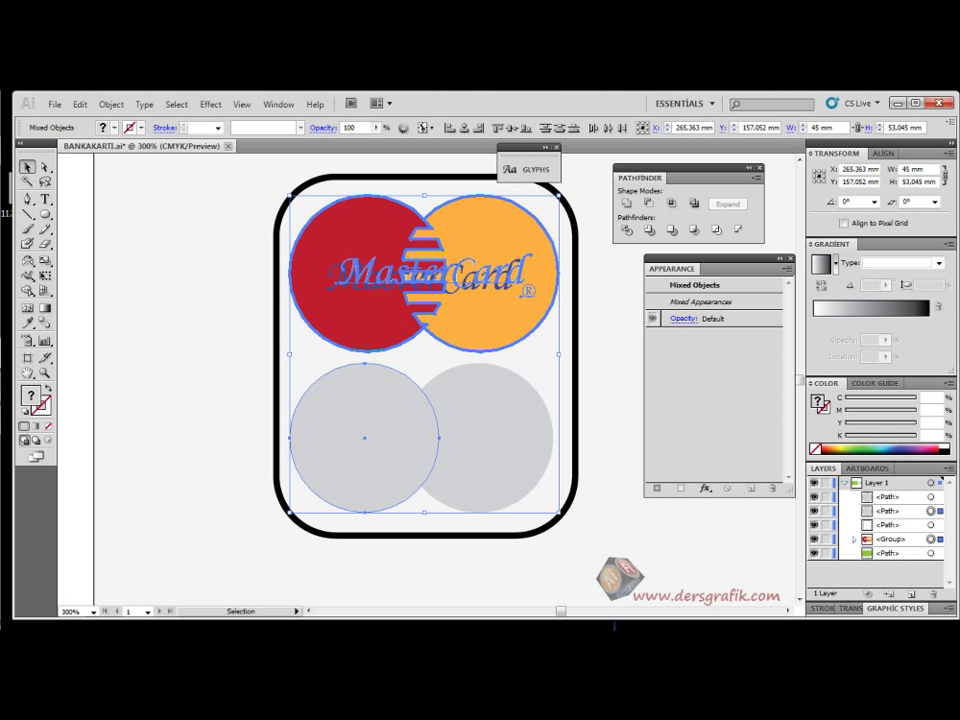
Align the right grey circle's right edge with the logo's right edge, keeping the logo as the key object, and deselect
left_click(480, 438)
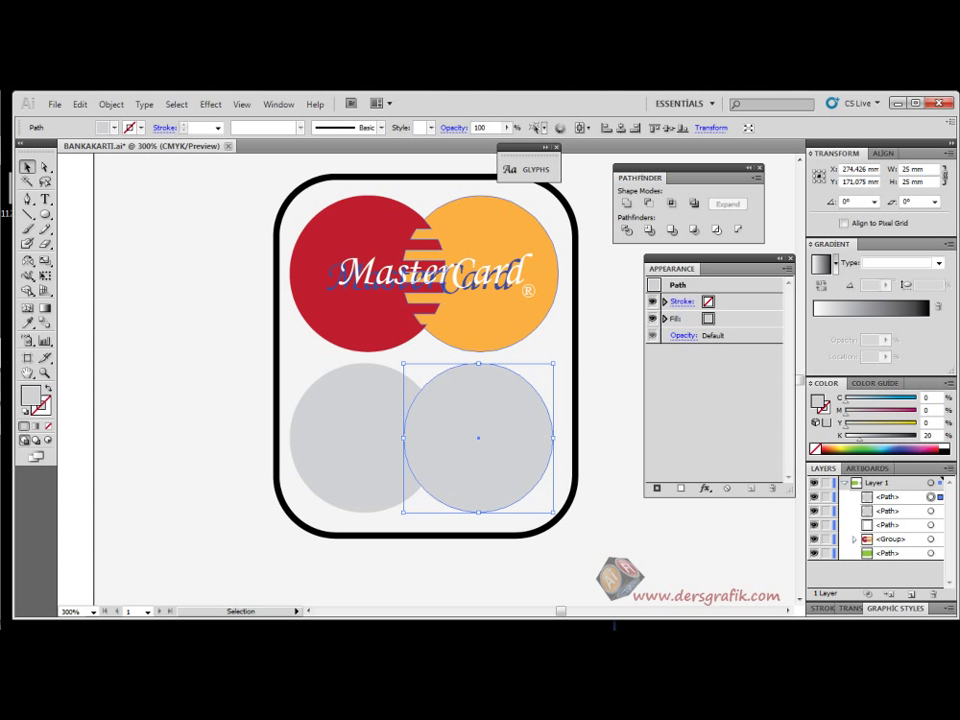
left_click(482, 315)
left_click(478, 437, "shift")
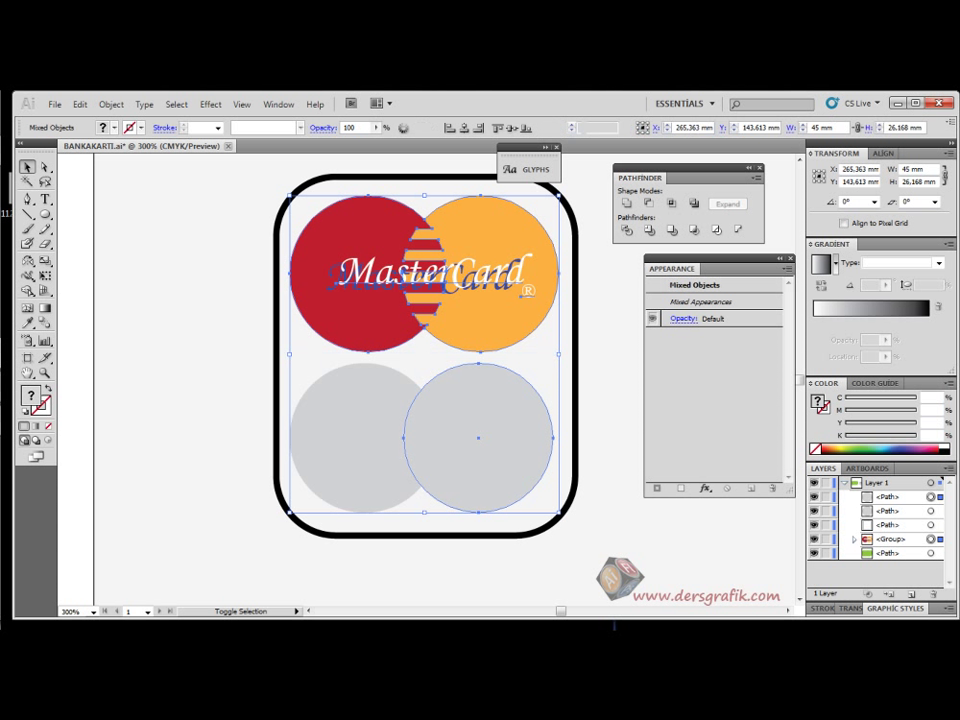
left_click(482, 315)
left_click(478, 128)
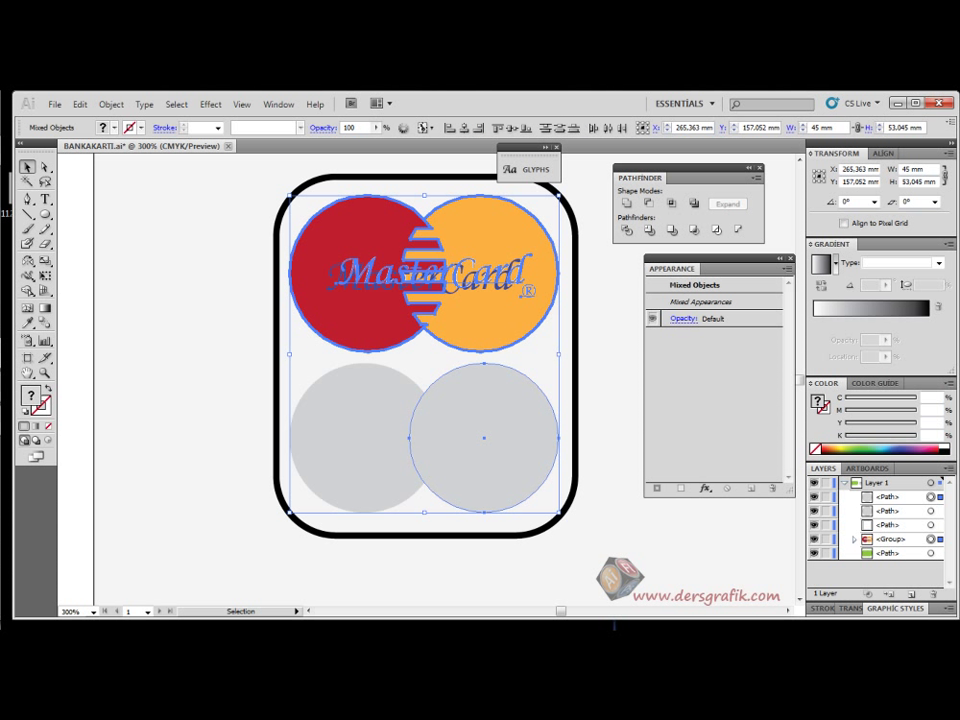
key("ctrl+shift+a")
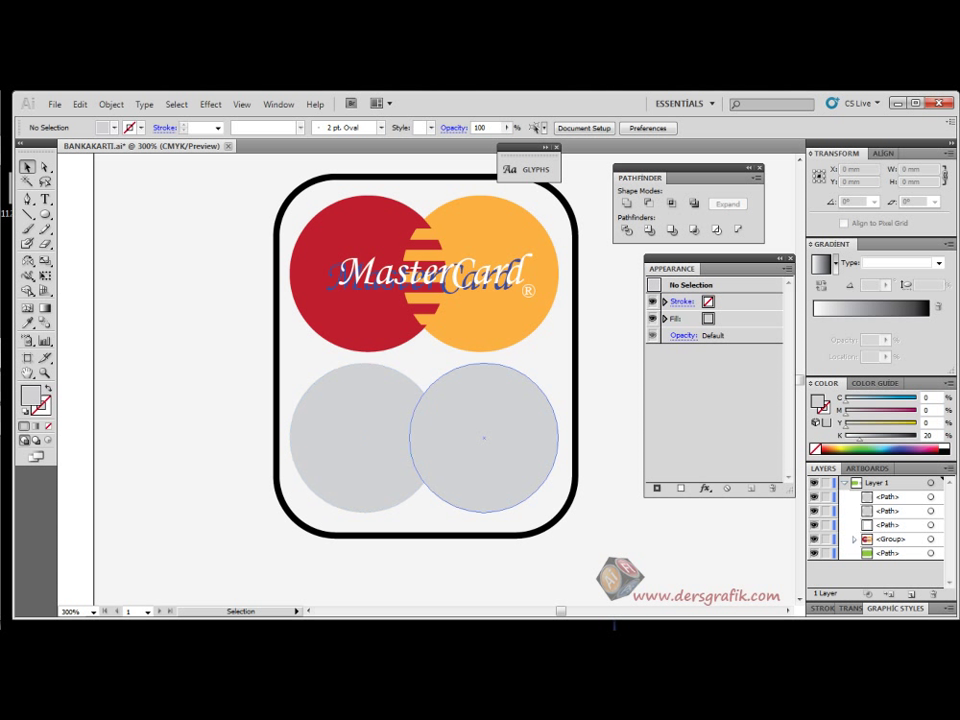
Fill the left grey circle with a reversed linear gradient running from mid-grey at its left edge to white
left_click(305, 495)
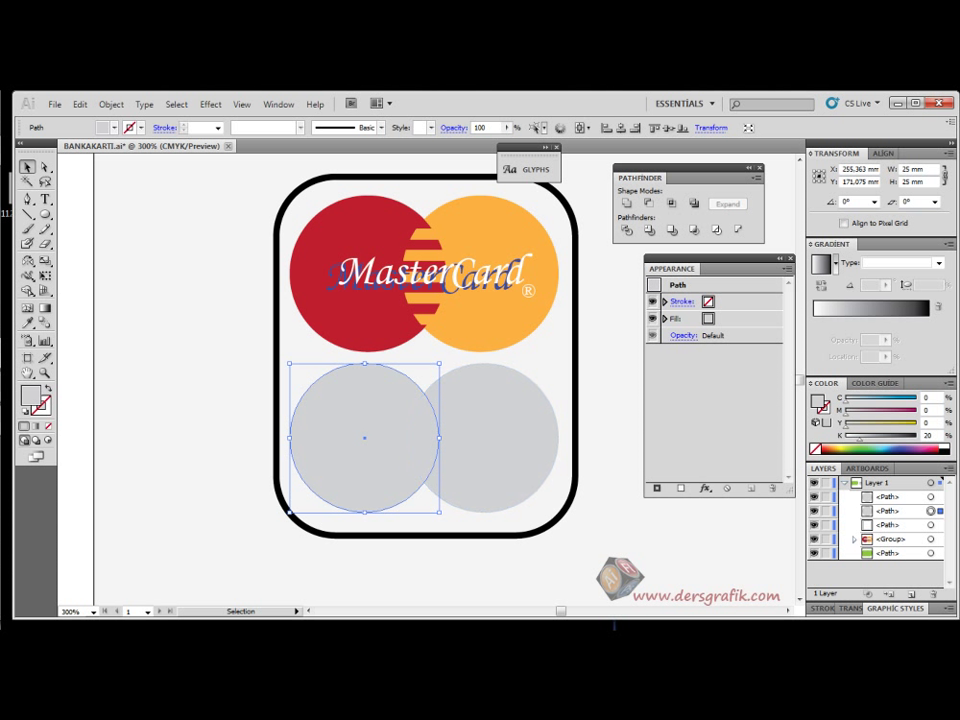
left_click(821, 264)
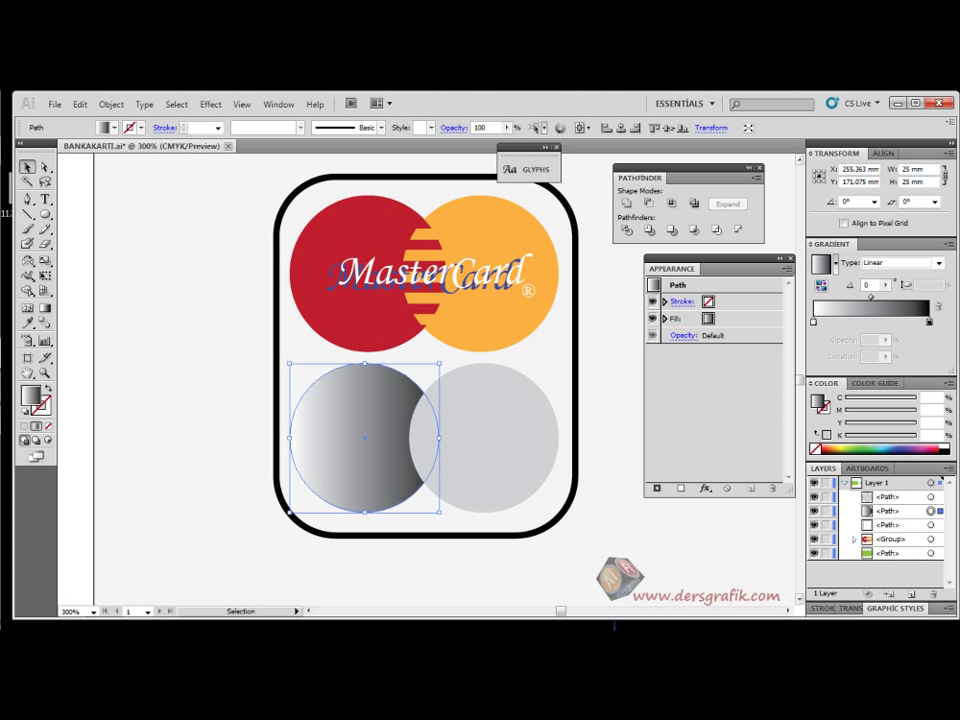
left_click(821, 286)
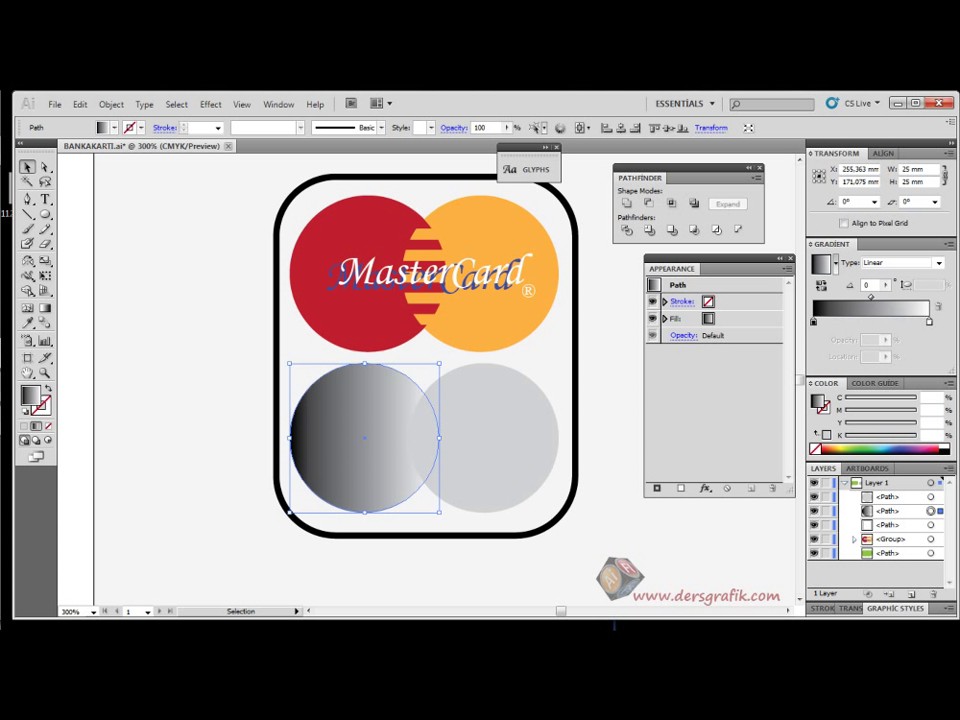
left_click(814, 322)
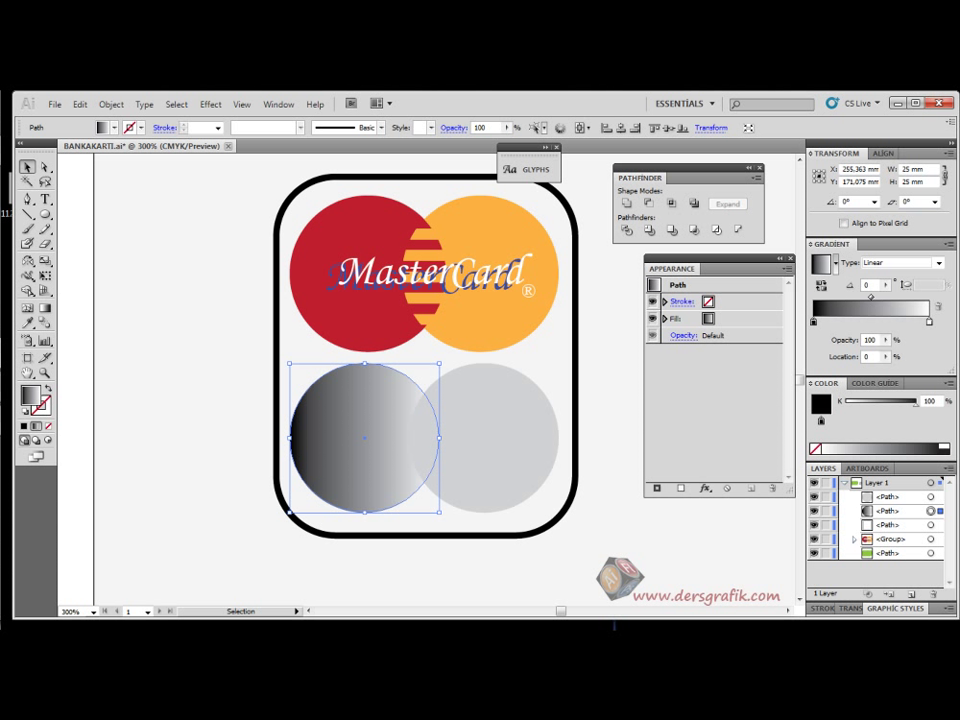
double_click(813, 321)
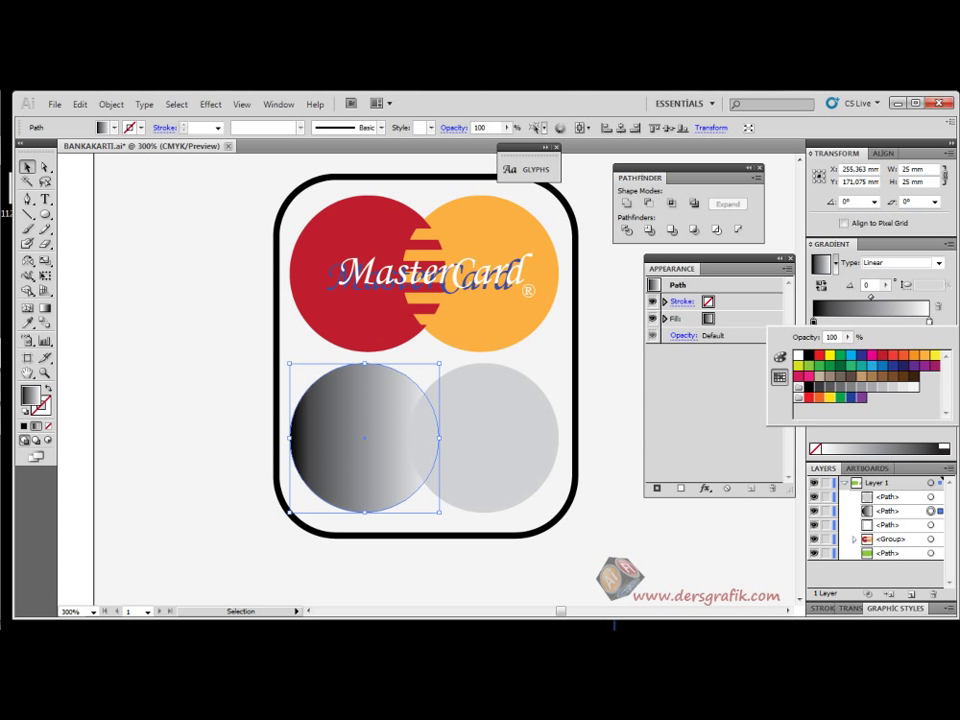
left_click(871, 386)
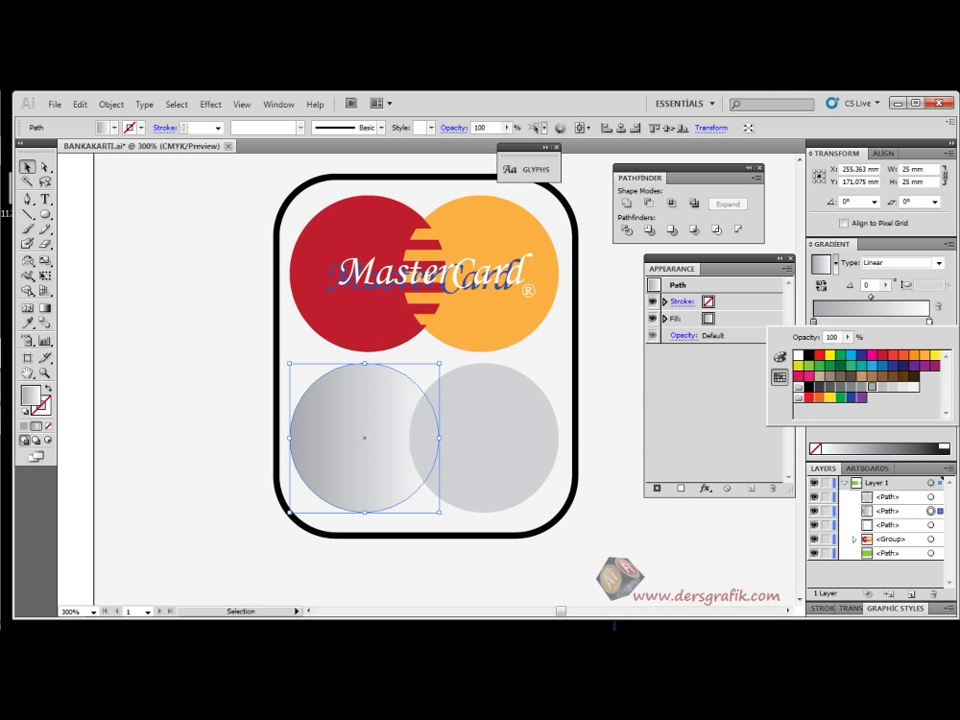
Apply the same linear gradient to the right grey circle, reversed to run from white to grey, and deselect
left_click(484, 438)
left_click(484, 438)
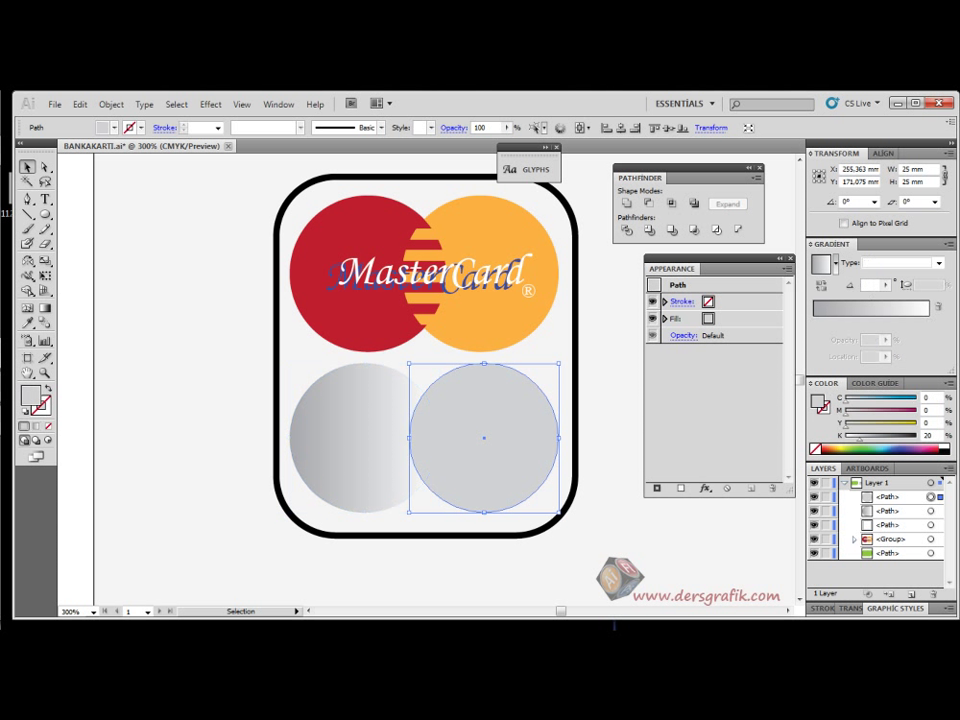
left_click(821, 264)
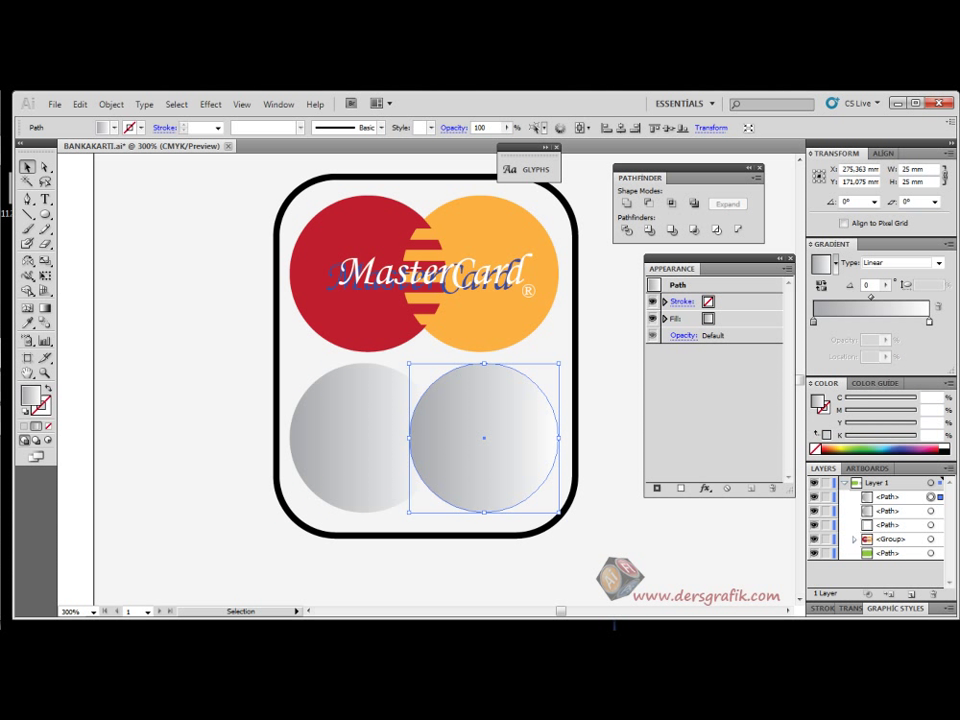
left_click(821, 286)
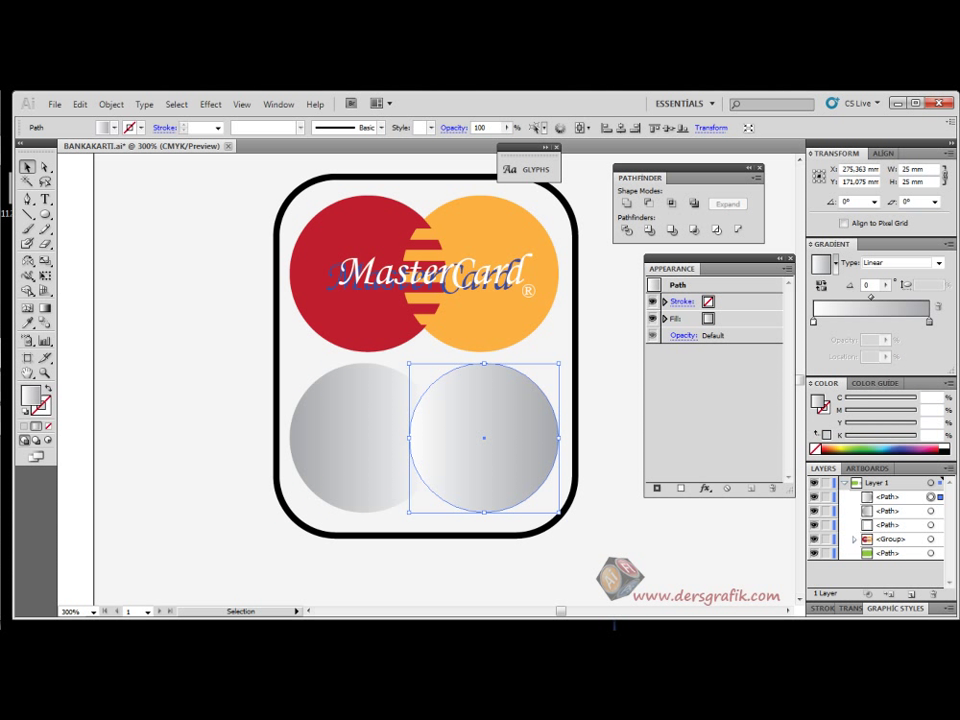
key("ctrl+shift+a")
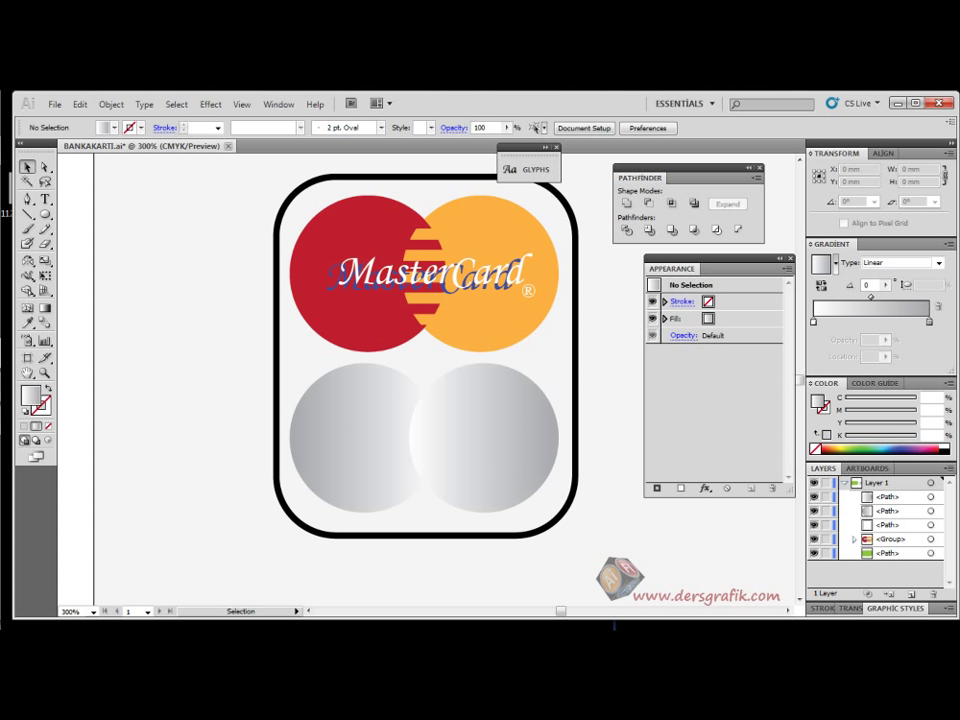
Make the frame outline white and group it with the logo and circles in the card's upper right corner
left_click(524, 289)
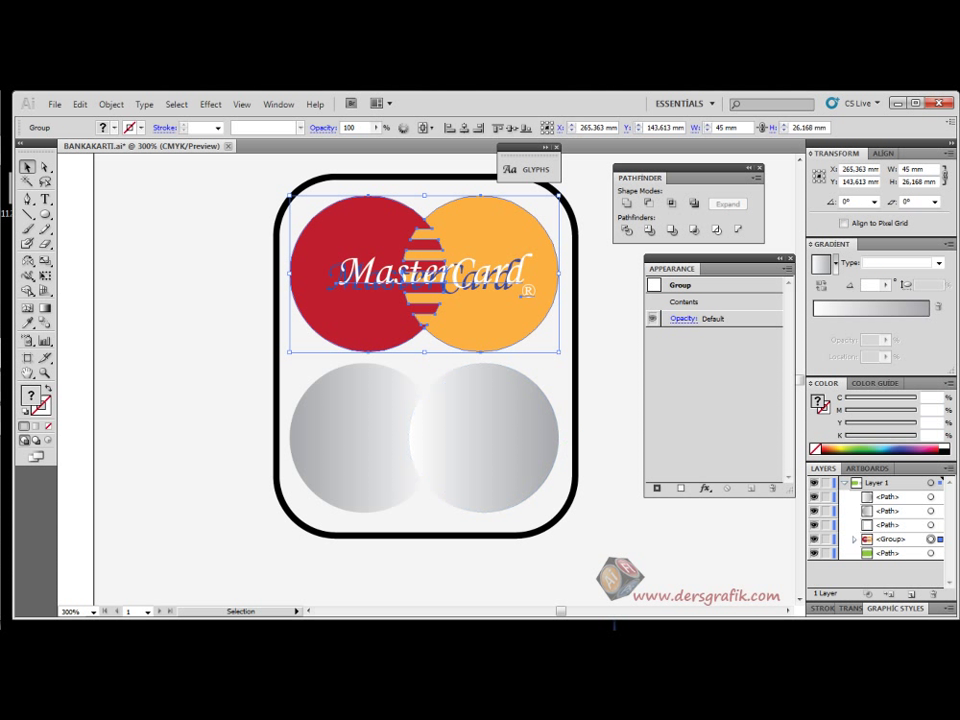
mouse_move(4, 422)
left_click(36, 422)
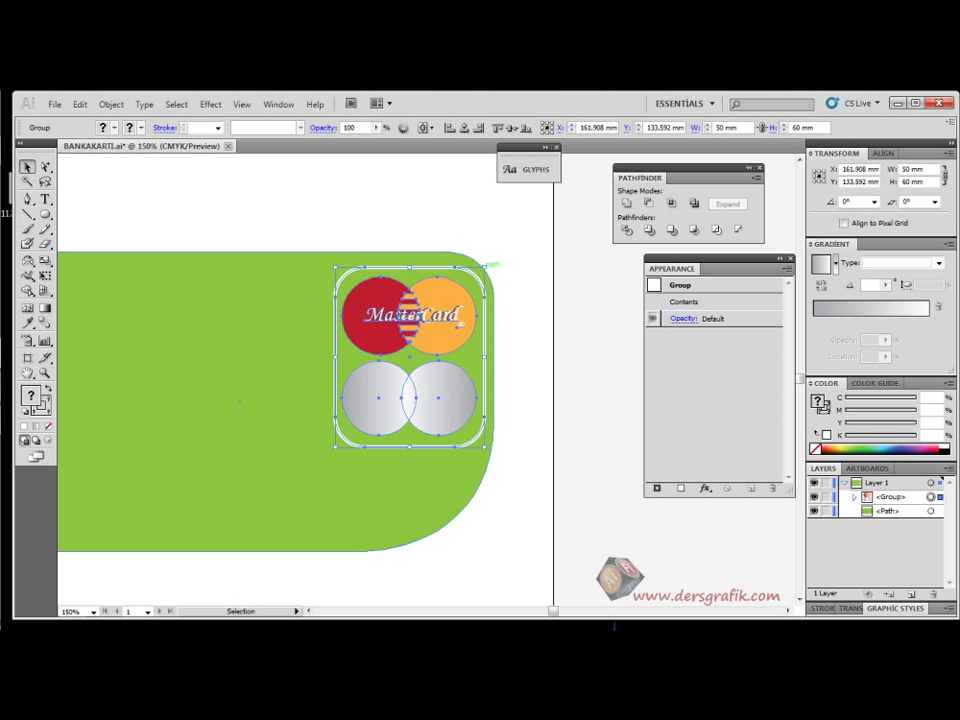
Scale the logo group proportionally to about 38 by 45 mm, move it close to the card's right edge and deselect it
left_click_drag(486, 268, 466, 291)
left_click_drag(441, 340, 512, 351)
key("space")
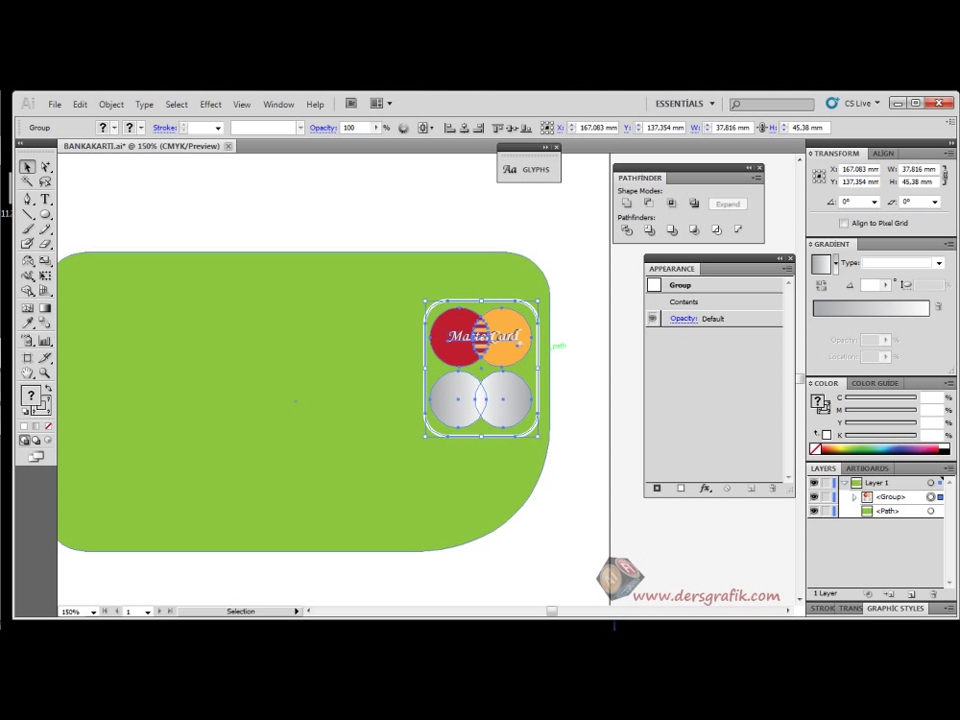
left_click(580, 354)
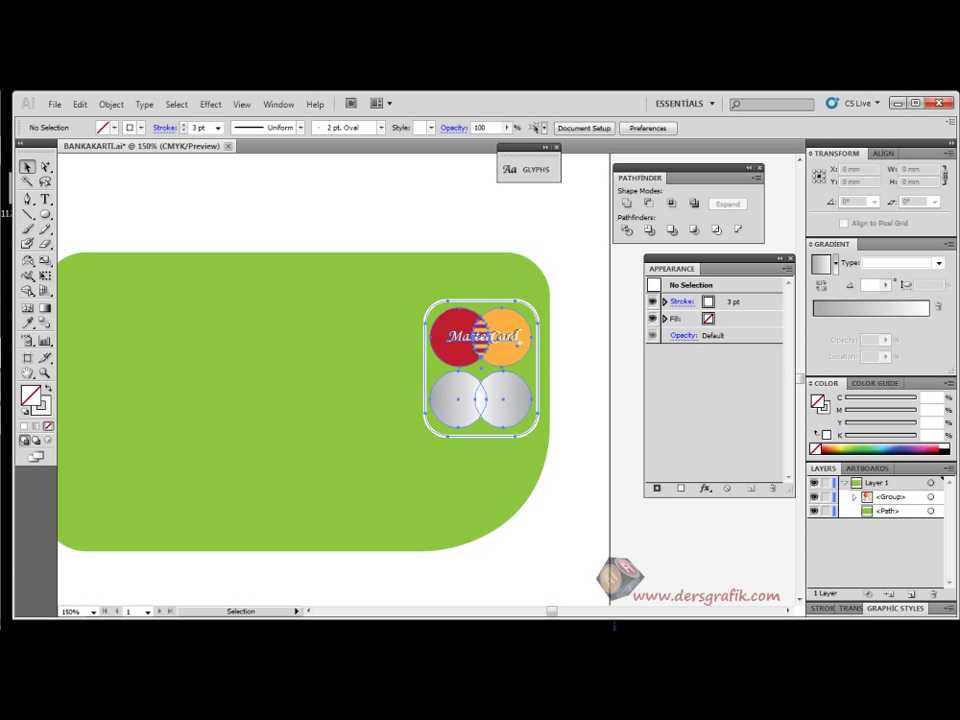
Check the Bonus card reference image in the web browser and return to the Illustrator drawing
left_click(482, 392)
mouse_move(8, 388)
left_click(30, 150)
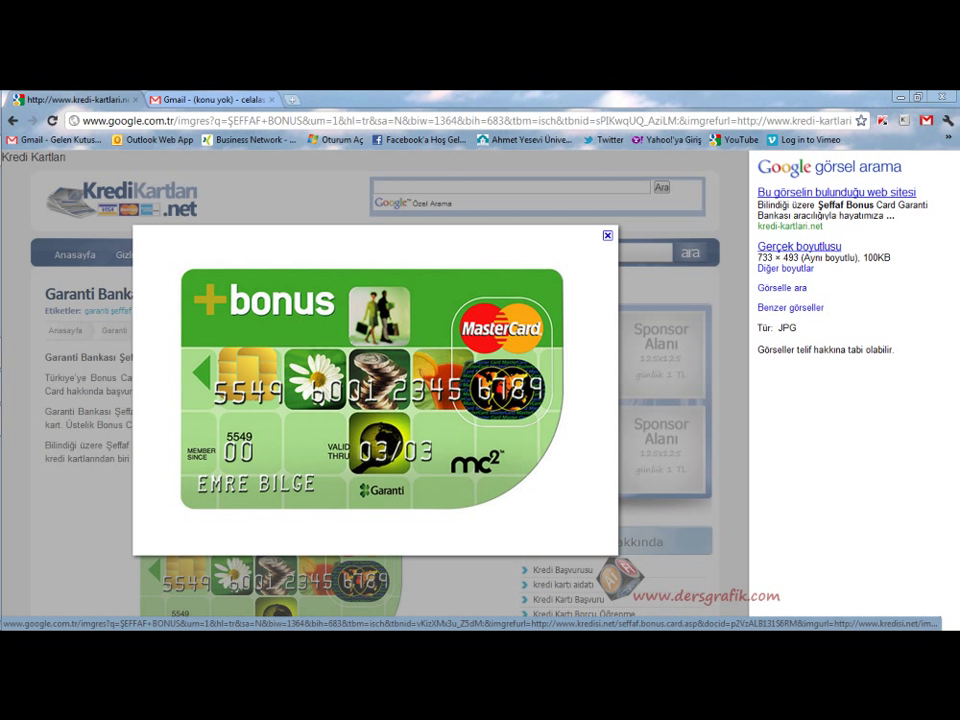
left_click(901, 97)
left_click_drag(337, 409, 393, 335)
key("space")
key("ctrl+z")
key("space")
key("space")
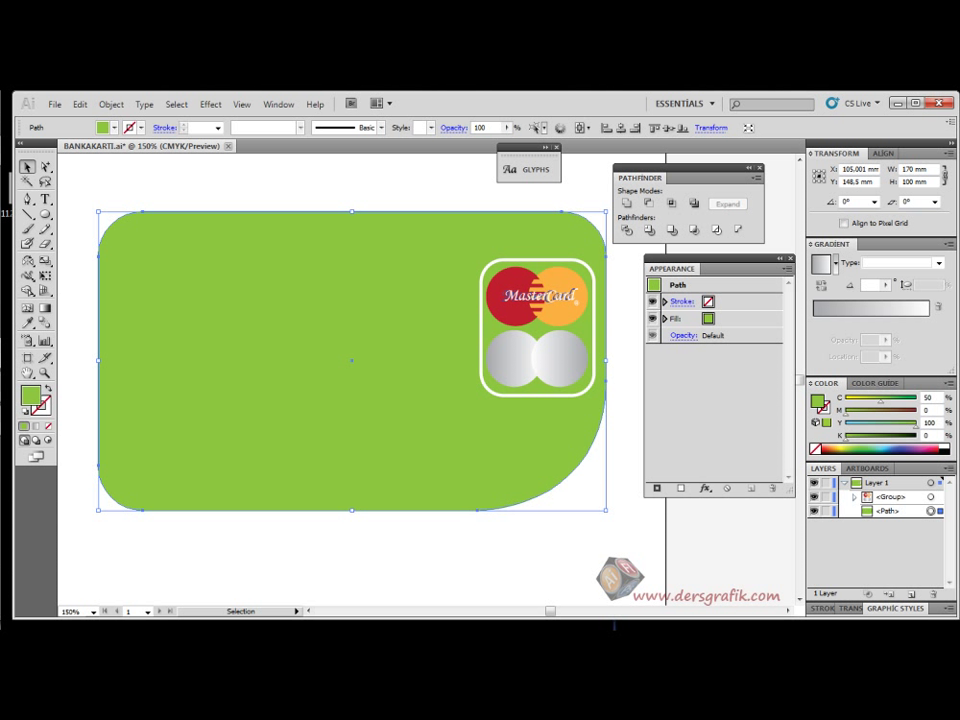
key("ctrl+shift+a")
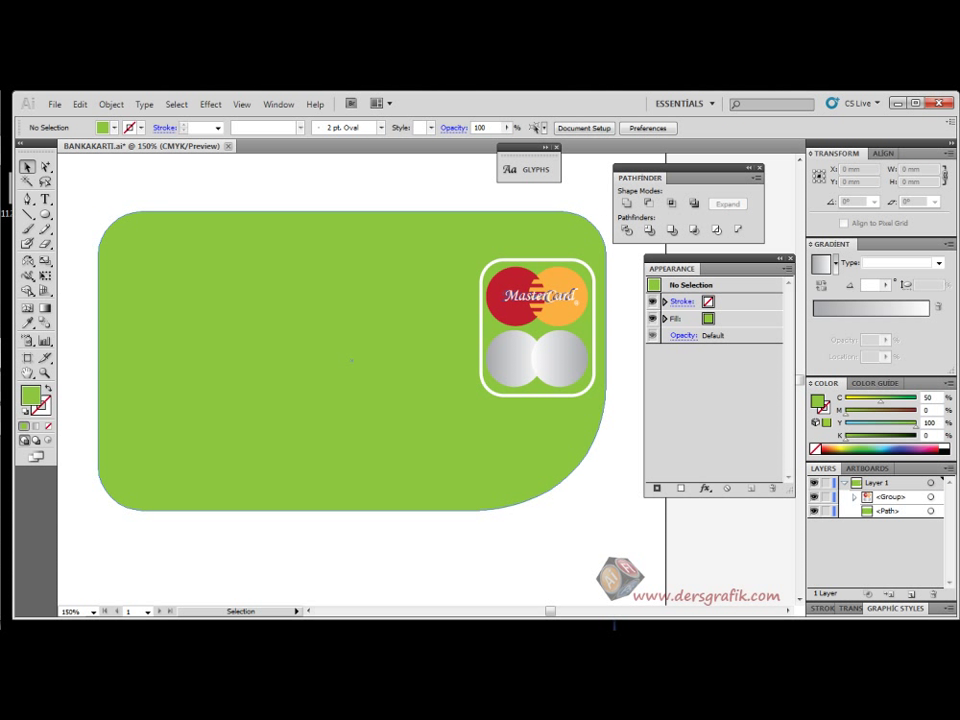
Draw a horizontal line about 175 mm long across the card's upper third, extending past both side edges
left_click(351, 360)
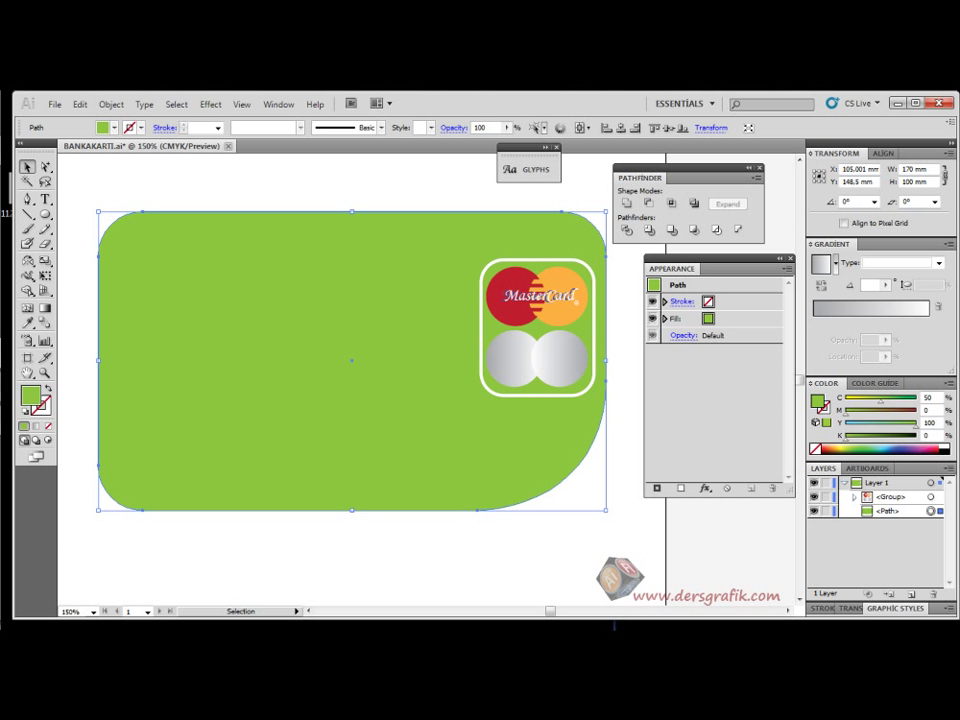
key("backslash")
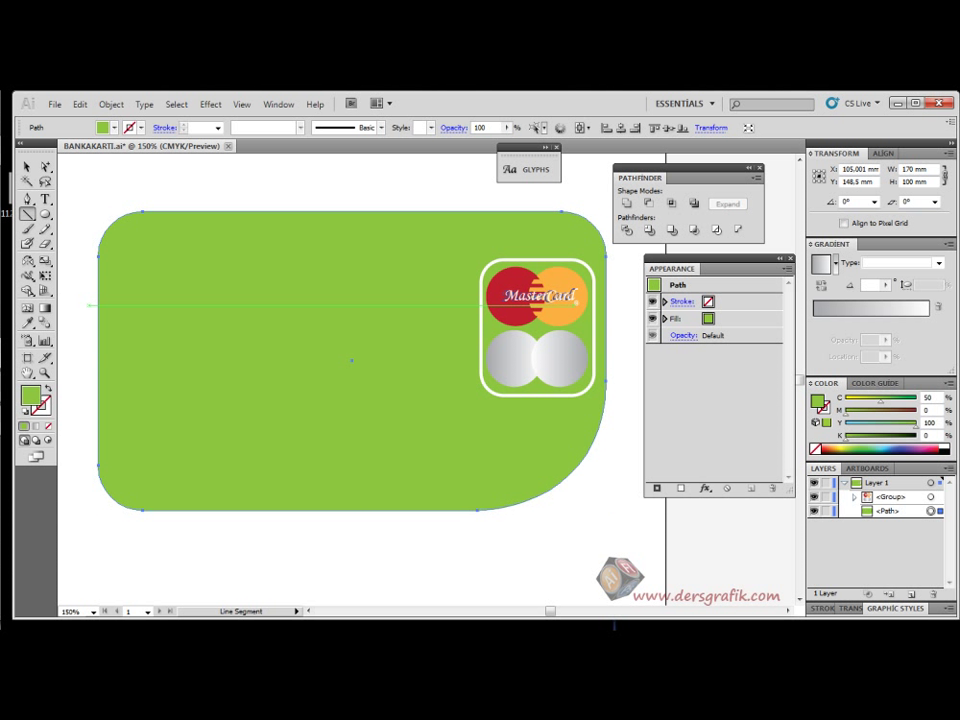
left_click_drag(90, 305, 612, 304)
Divide the green card shape along the horizontal line with Pathfinder and deselect the result
left_click(27, 167)
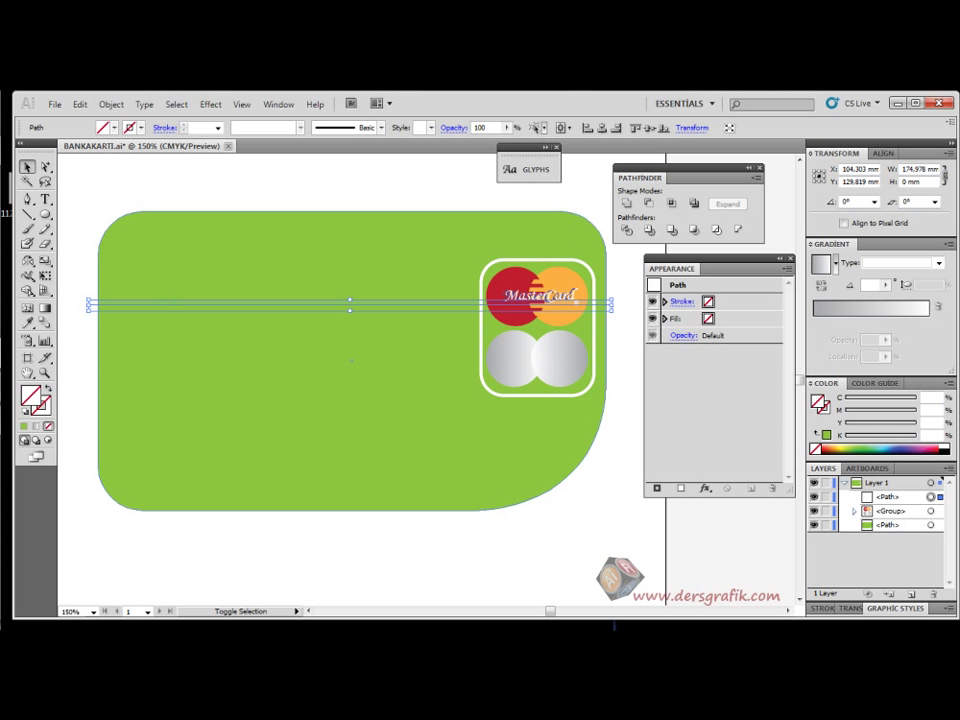
left_click(186, 335, "shift")
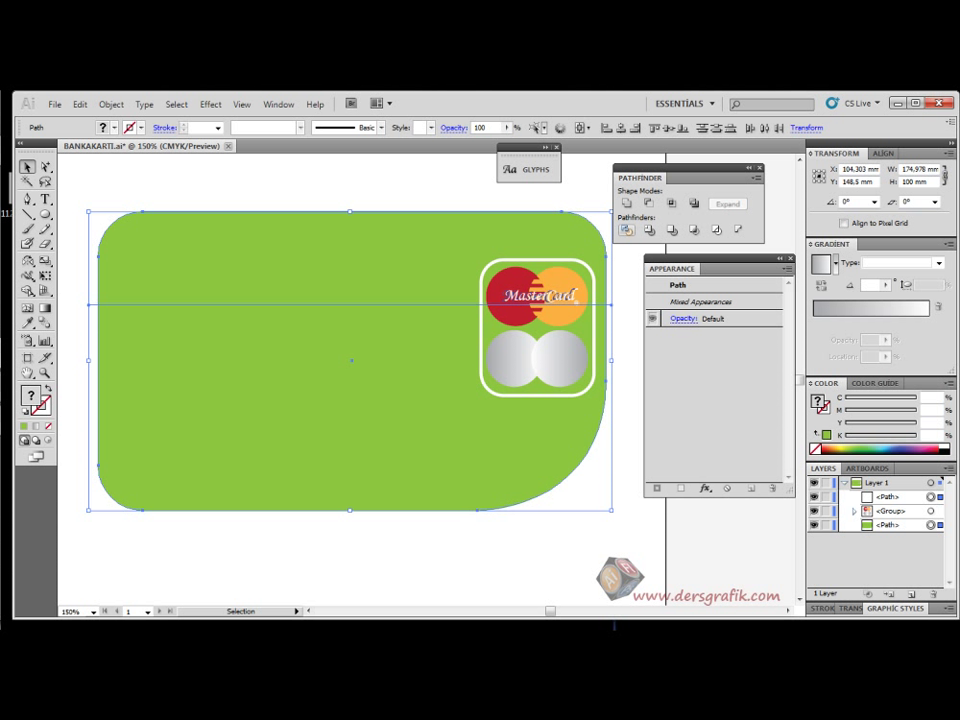
key("ctrl+g")
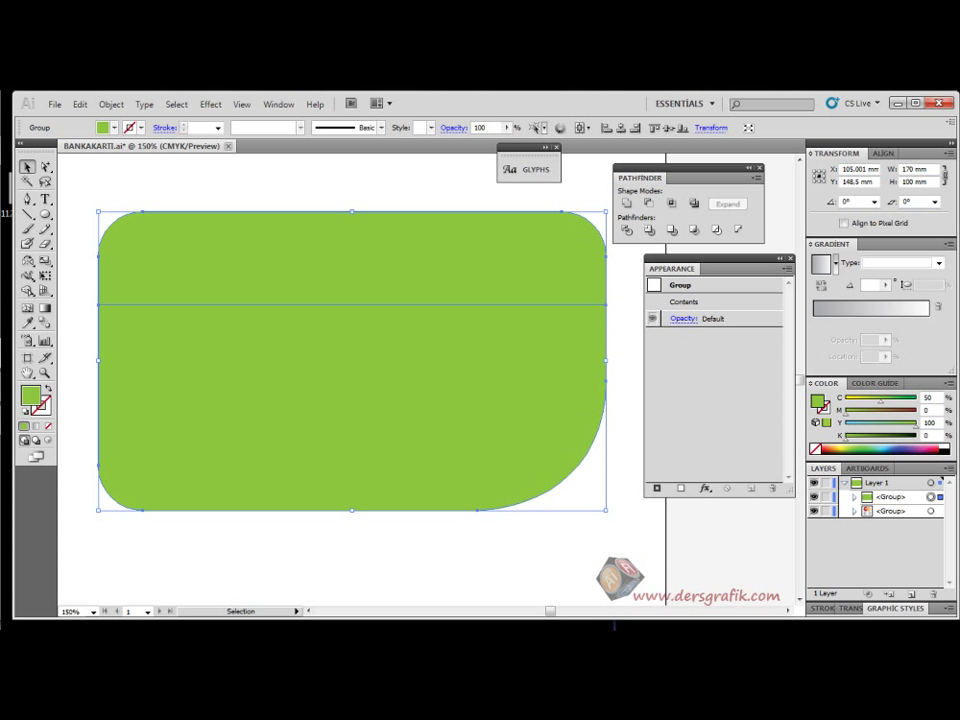
left_click(330, 556)
Fill the card's upper section with dark green (C 90, M 30, Y 95, K 30) and deselect it
left_click(45, 167)
left_click_drag(45, 167, 100, 169)
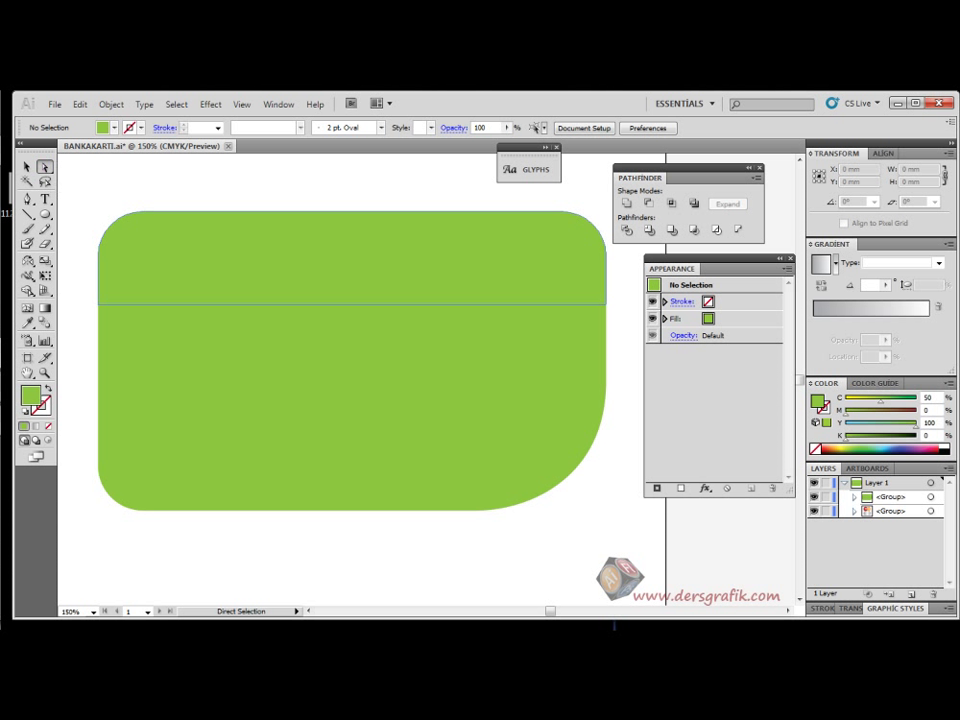
left_click(220, 265)
left_click(114, 127)
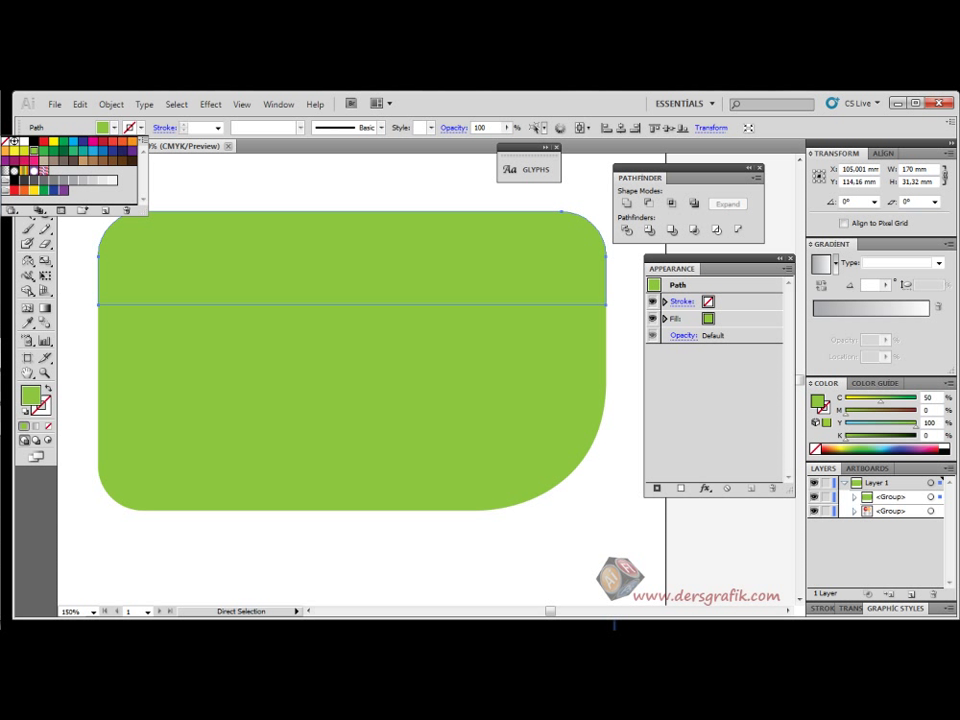
left_click(64, 151)
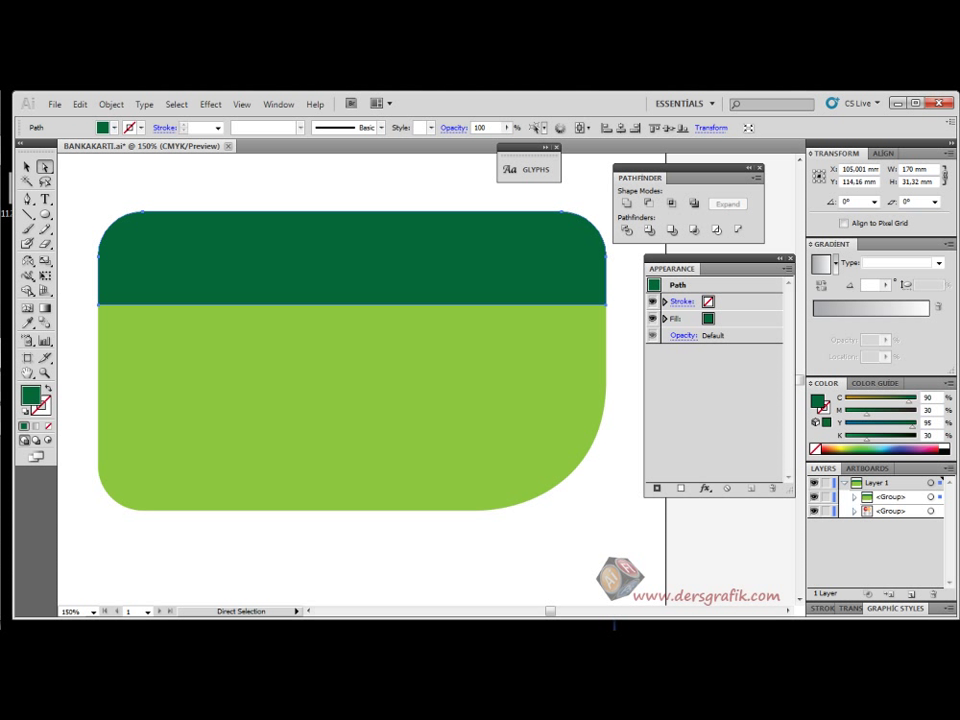
key("ctrl+shift+a")
Send the two-tone card group to the back, behind the MasterCard logo group, and clear the selection
key("ctrl+1")
key("space")
key("v")
left_click(341, 340)
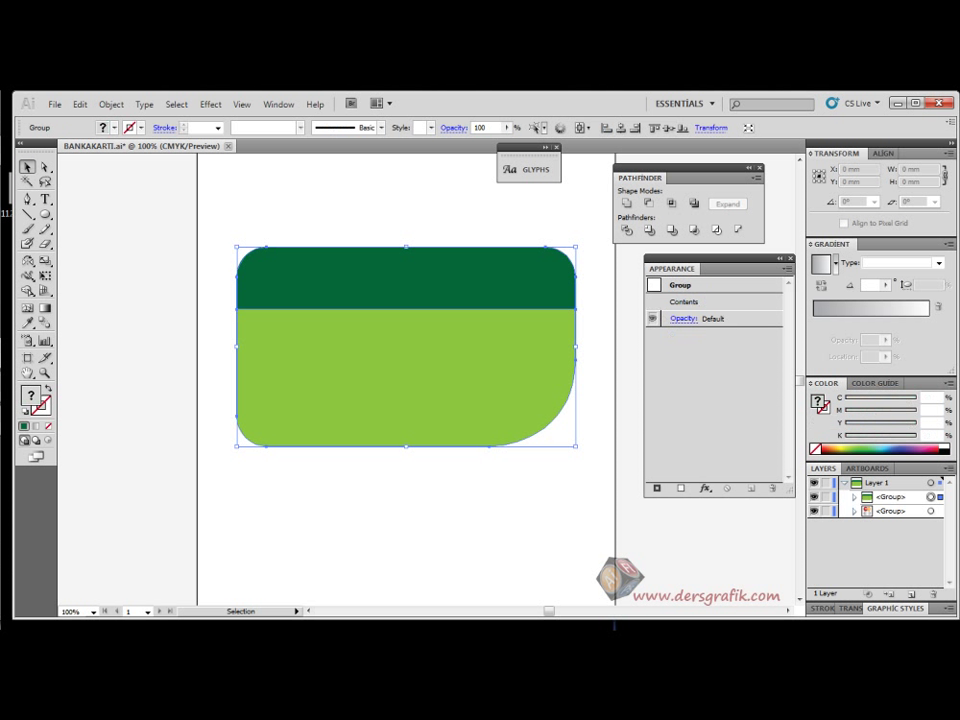
left_click_drag(341, 340, 225, 333)
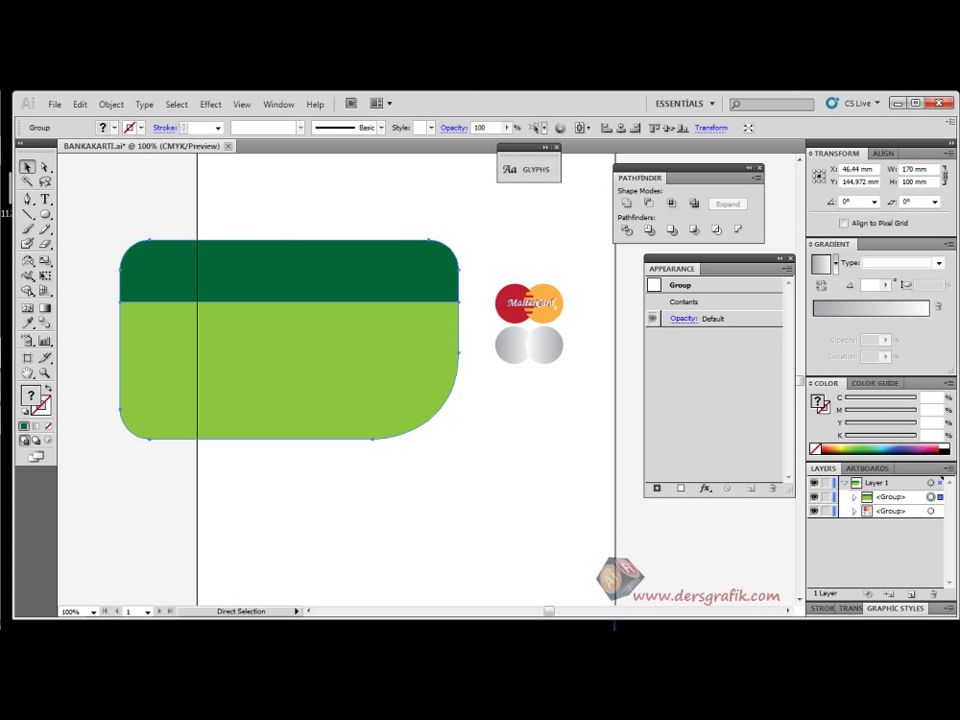
key("ctrl+z")
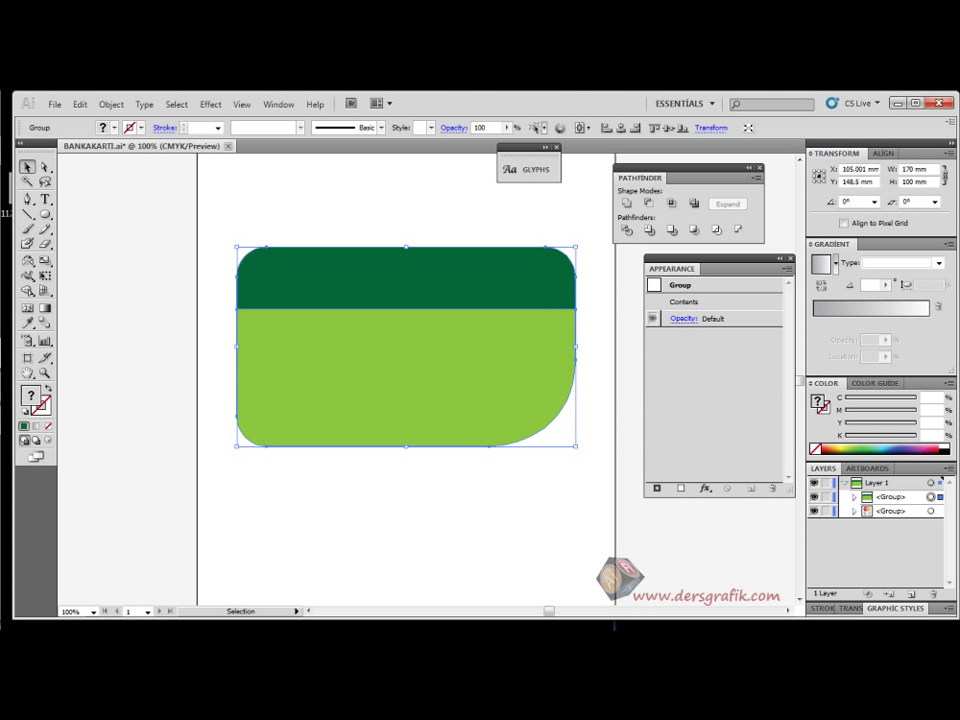
right_click(540, 337)
mouse_move(580, 453)
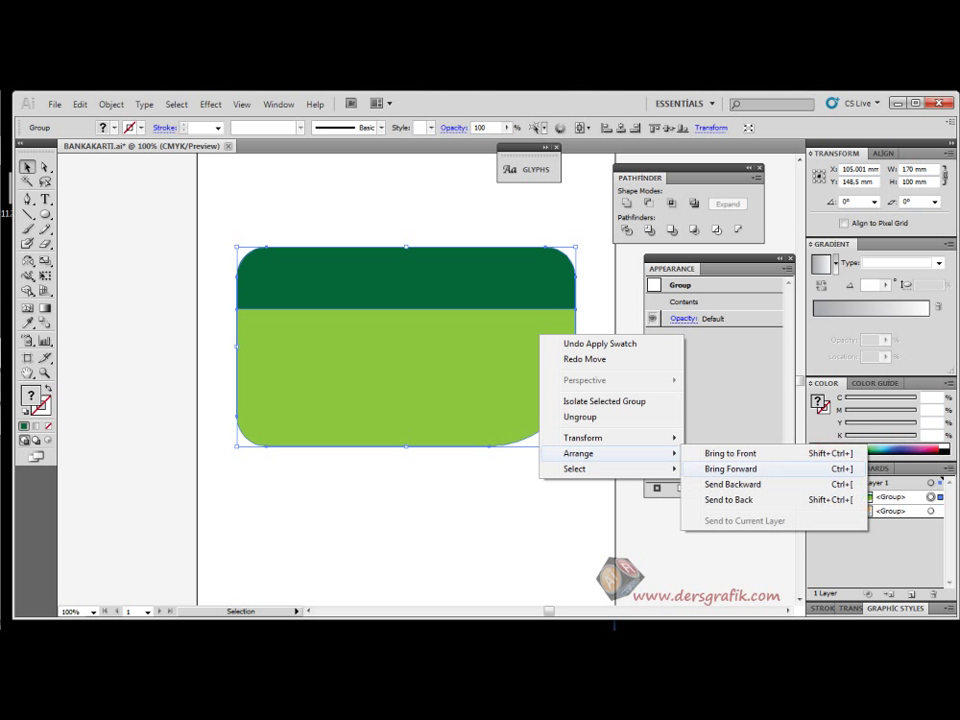
left_click(738, 499)
key("ctrl+shift+a")
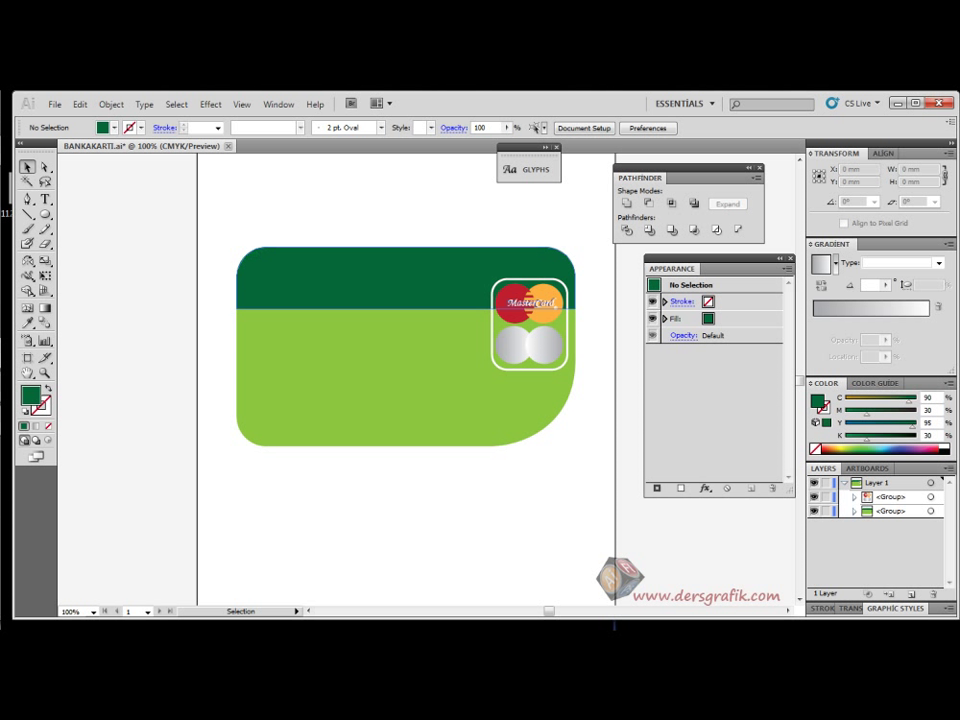
left_click(400, 375)
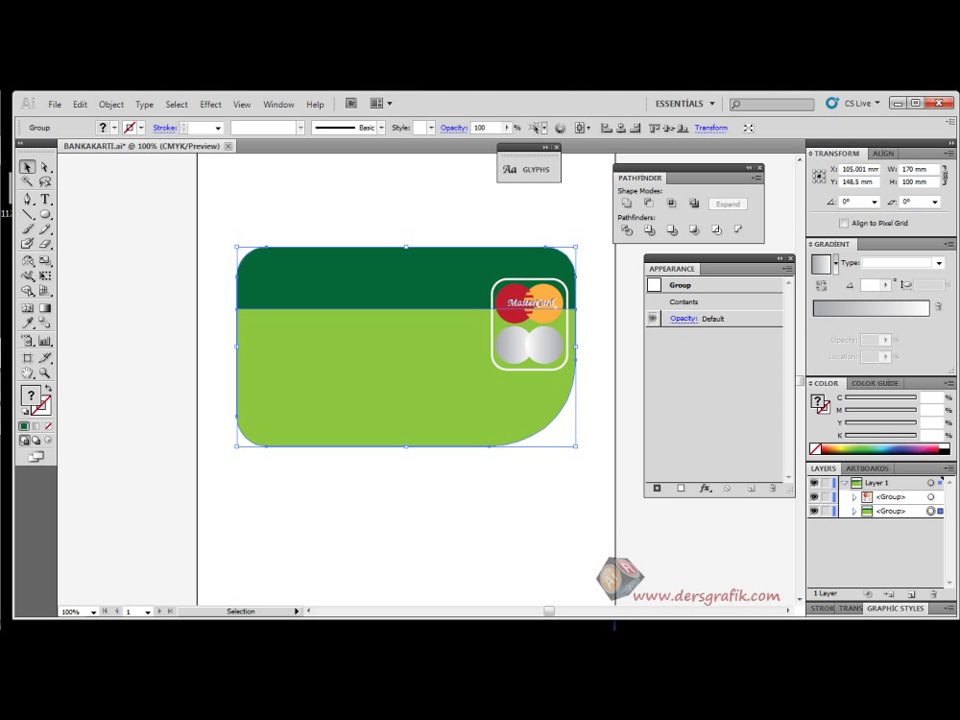
left_click(30, 421)
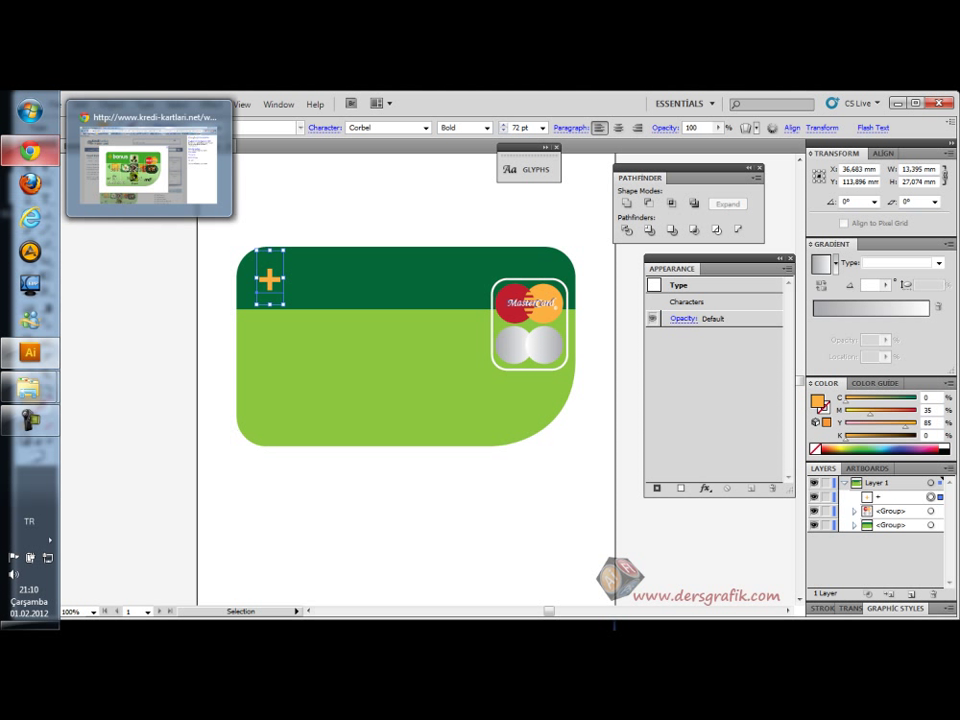
Check the Bonus card reference in the web browser, then nudge the orange plus sign slightly upward in Illustrator and deselect it
left_click(30, 152)
left_click(32, 154)
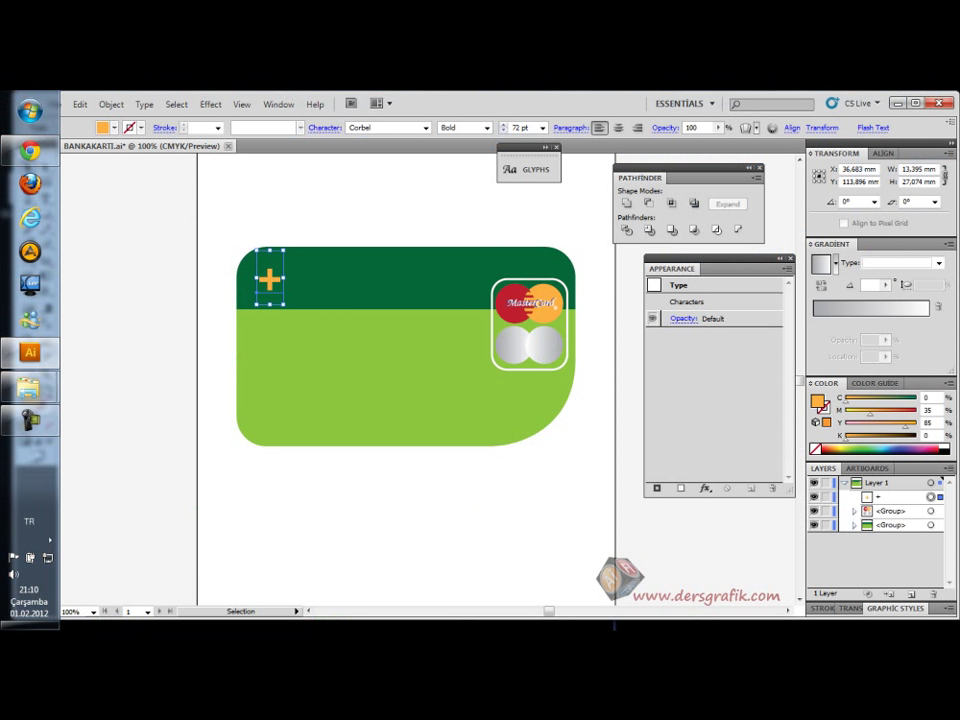
left_click(150, 260)
left_click(270, 281)
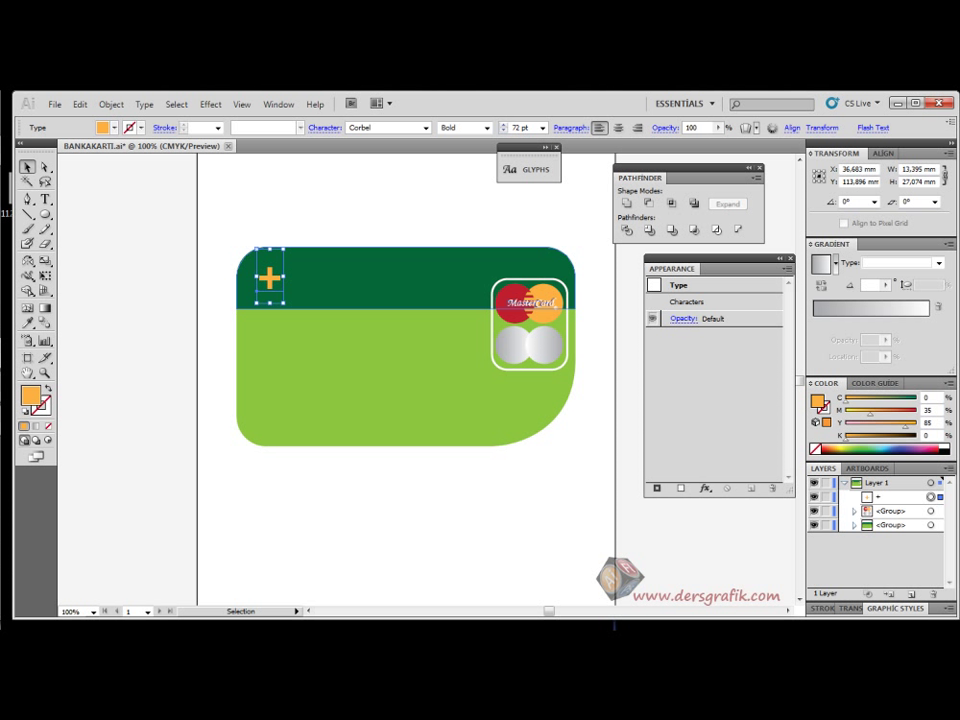
key("ctrl+shift+a")
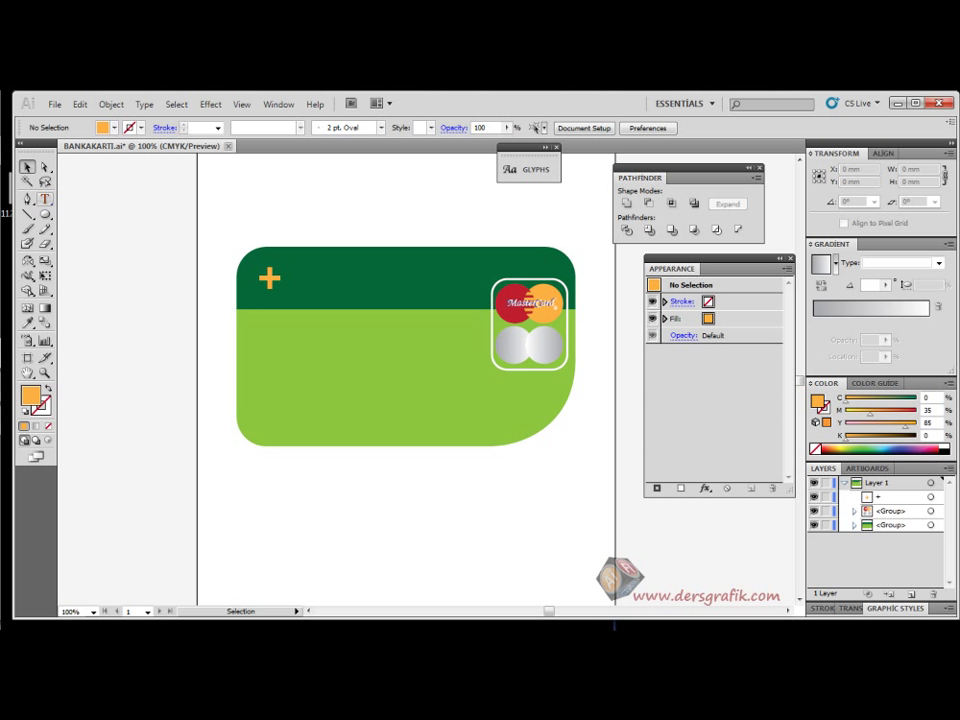
Start a new point text object above the card's upper-left corner
left_click(45, 198)
left_click(246, 200)
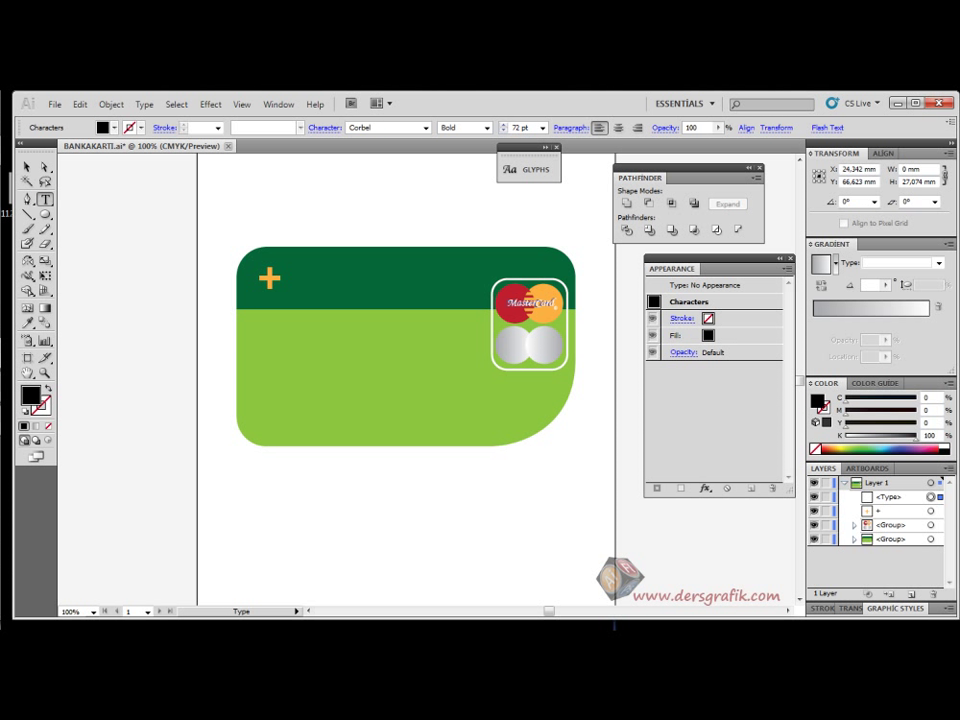
type("BONUS")
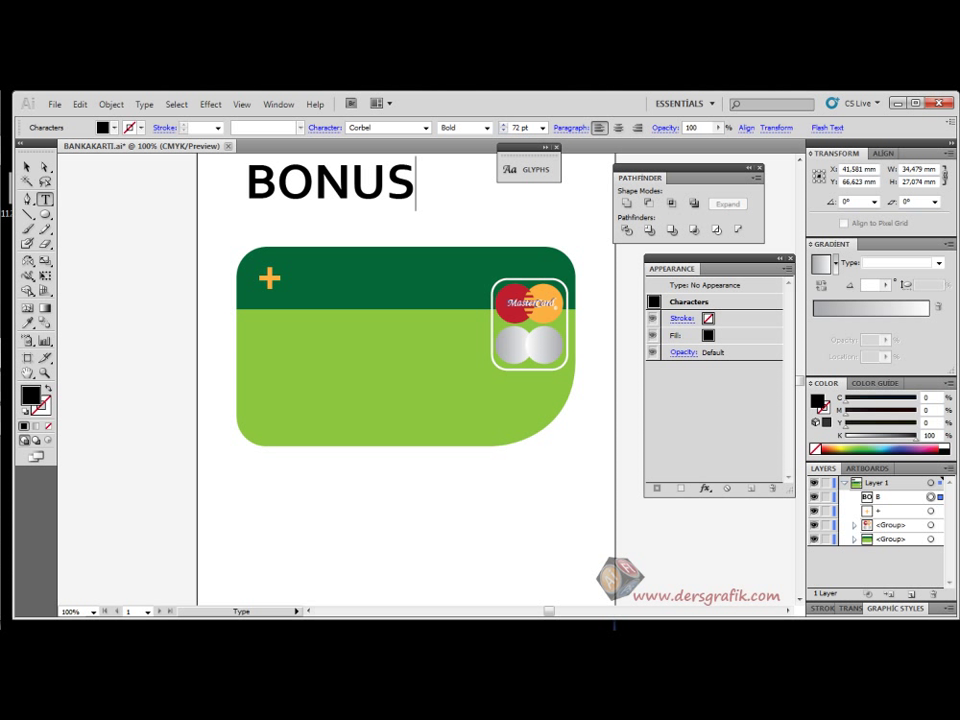
key("shift+Left")
key("shift+Left")
key("shift+Left")
key("shift+Left")
key("shift+Left")
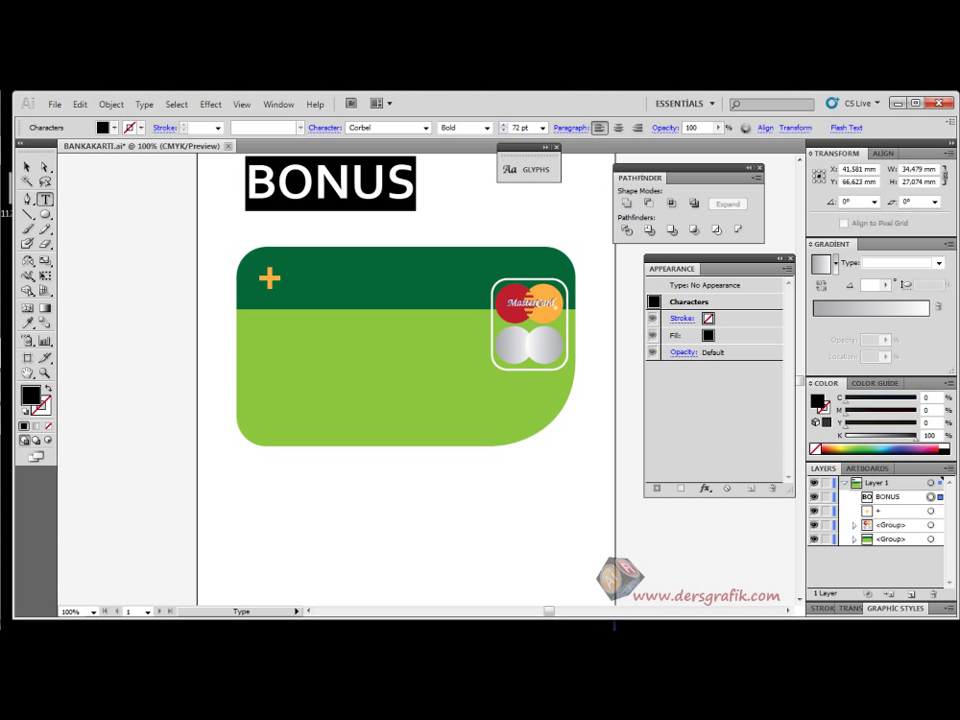
key("BackSpace")
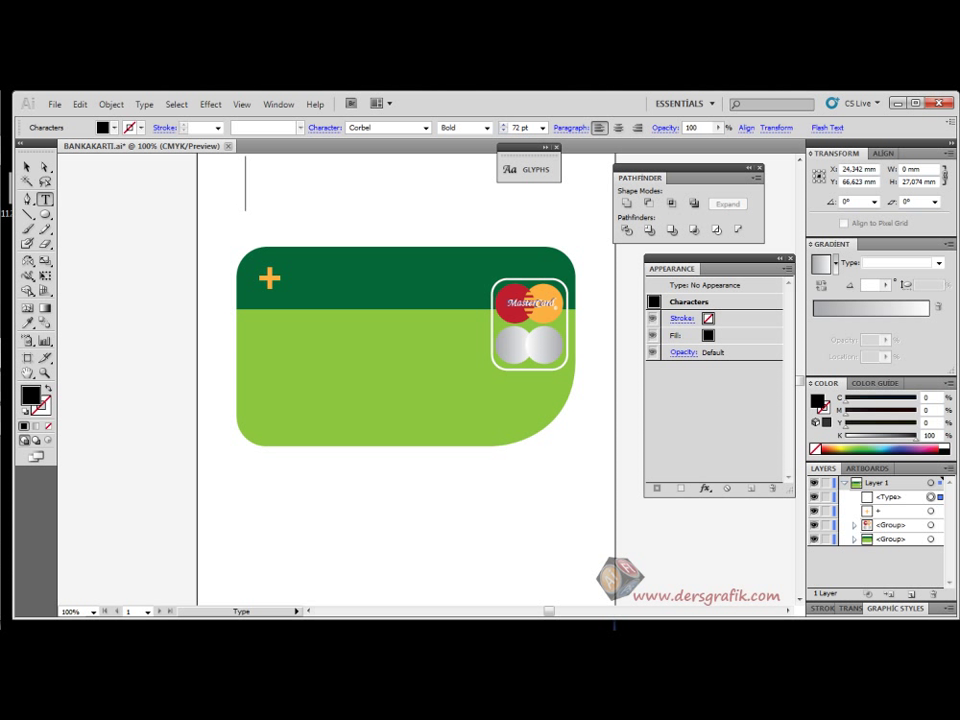
Write "bonus" in lowercase in the new text object and finish text editing
type("bonbu")
key("BackSpace")
key("BackSpace")
type("us")
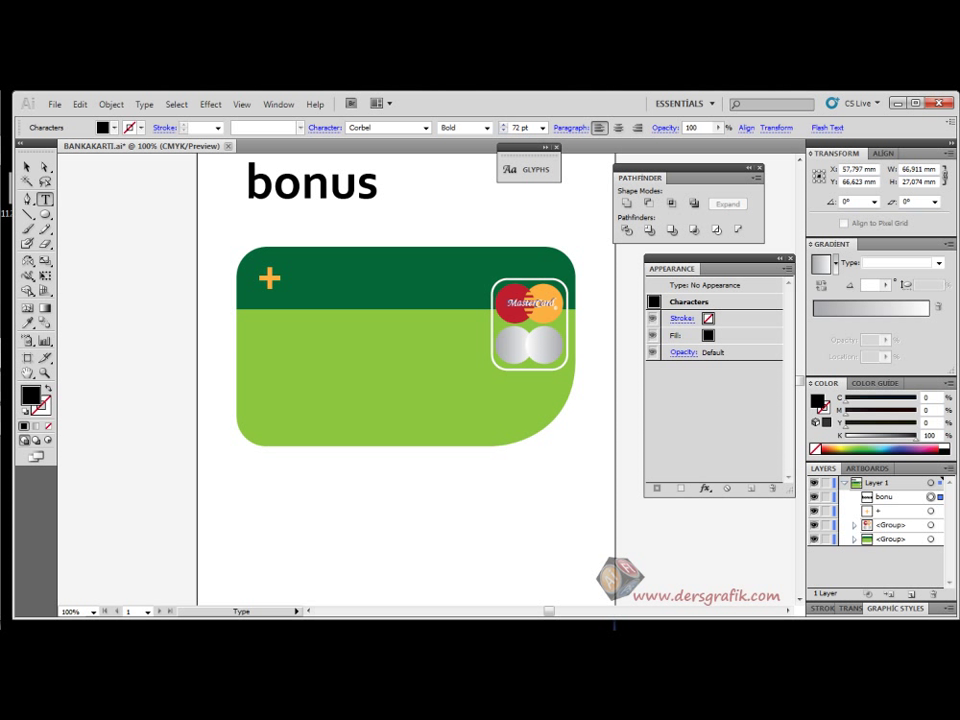
key("Escape")
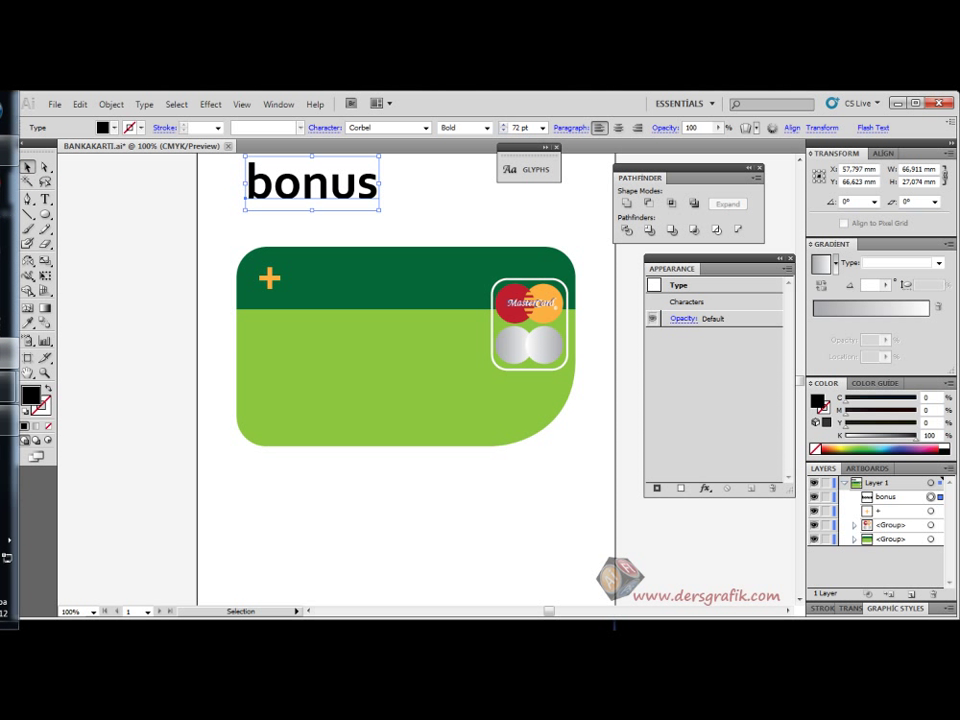
Following the Bonus card reference in the web browser, move the "bonus" text directly beside the orange plus sign and fill it white
left_click(30, 150)
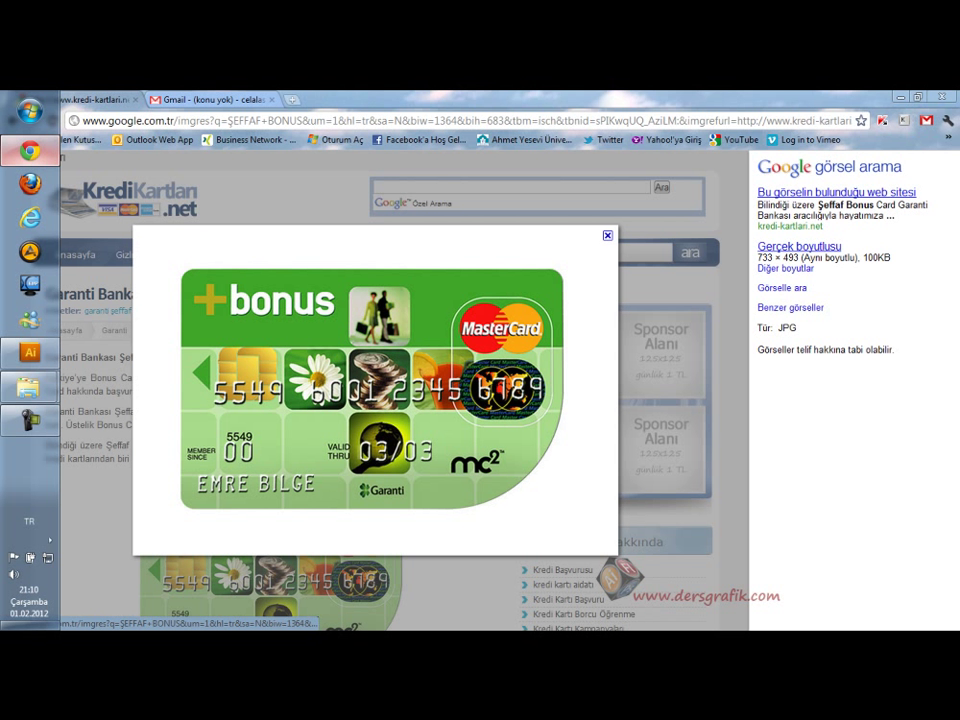
left_click(30, 352)
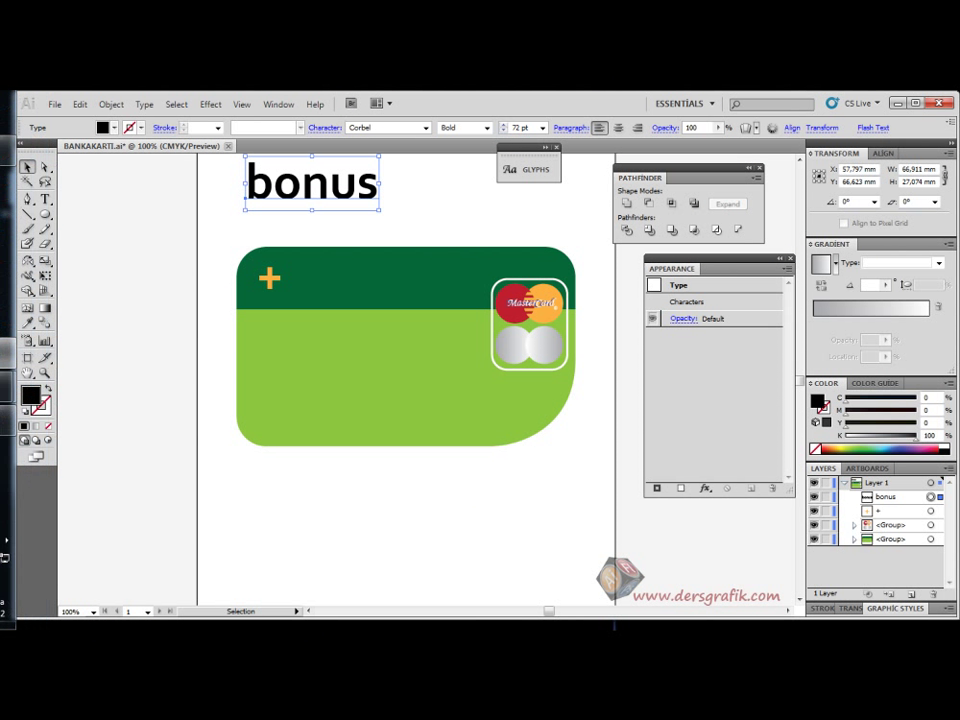
left_click_drag(245, 196, 285, 287)
left_click(114, 128)
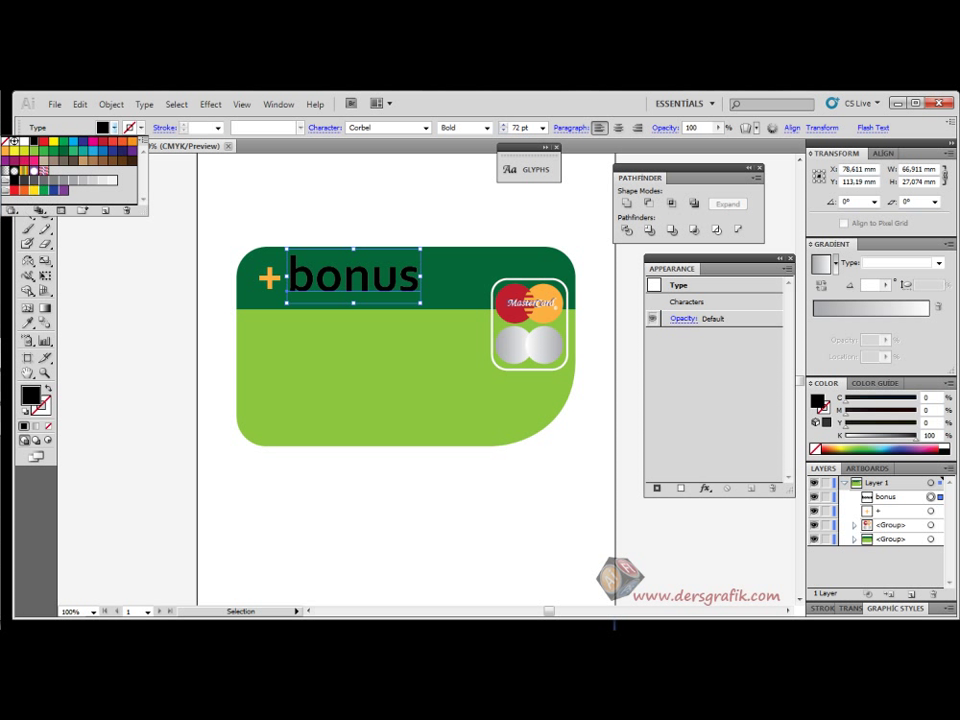
left_click(24, 141)
left_click(300, 205)
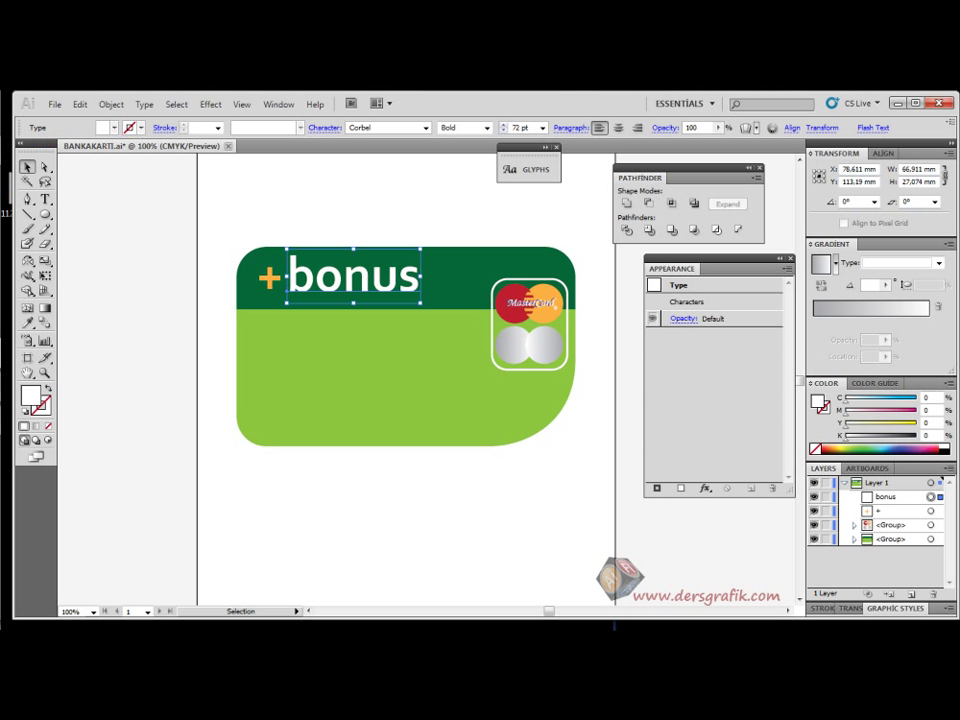
left_click(300, 205)
left_click(353, 280)
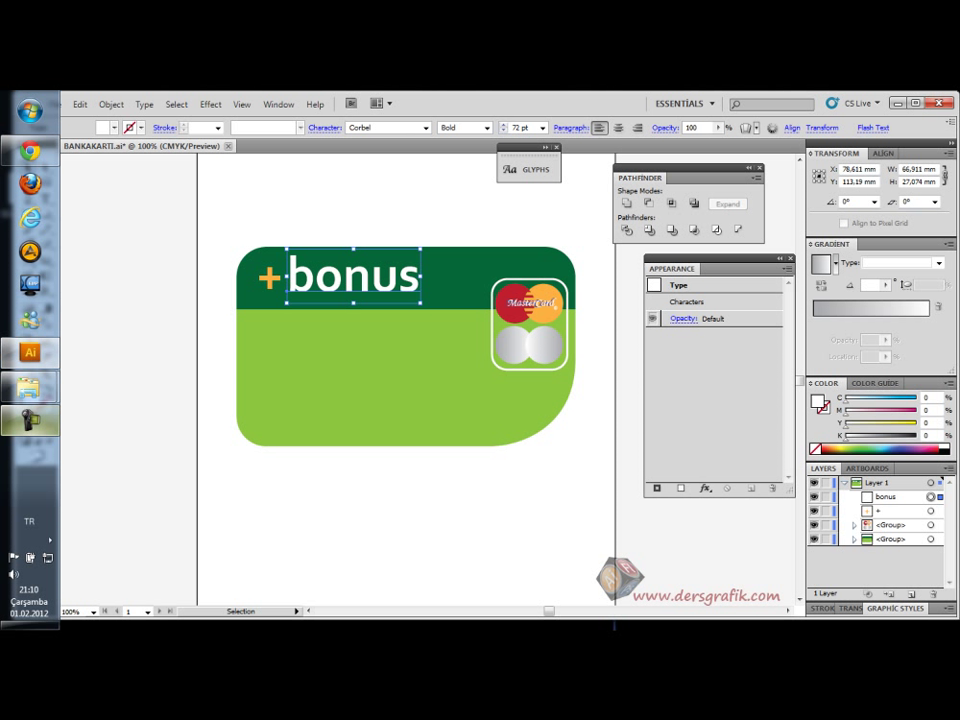
left_click(30, 421)
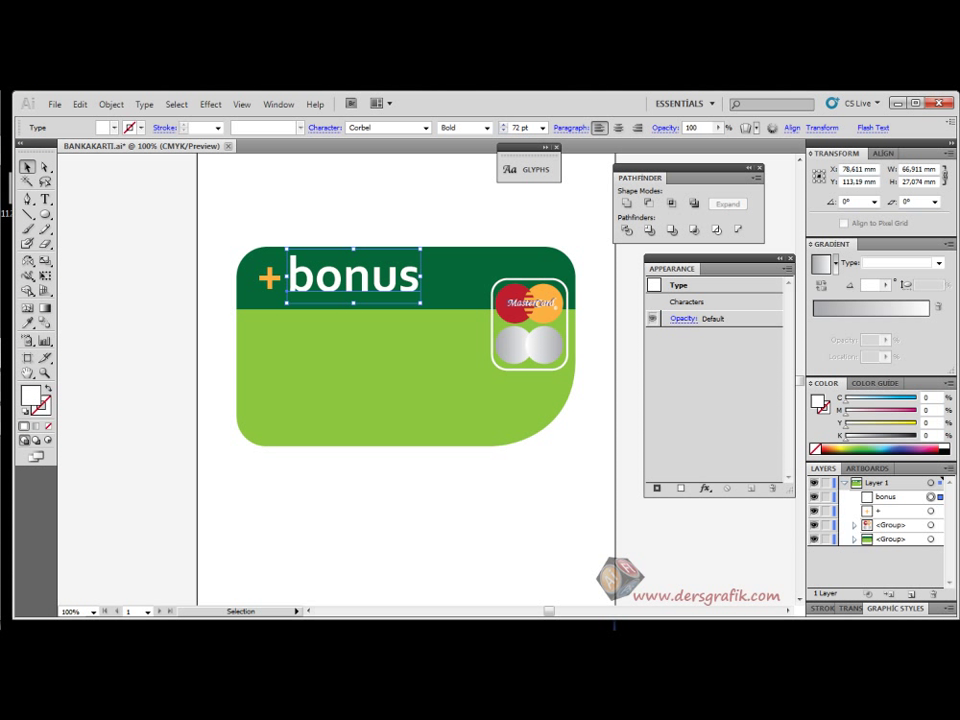
Open the Drop Shadow effect settings for the "bonus" text and turn on the preview
left_click(210, 104)
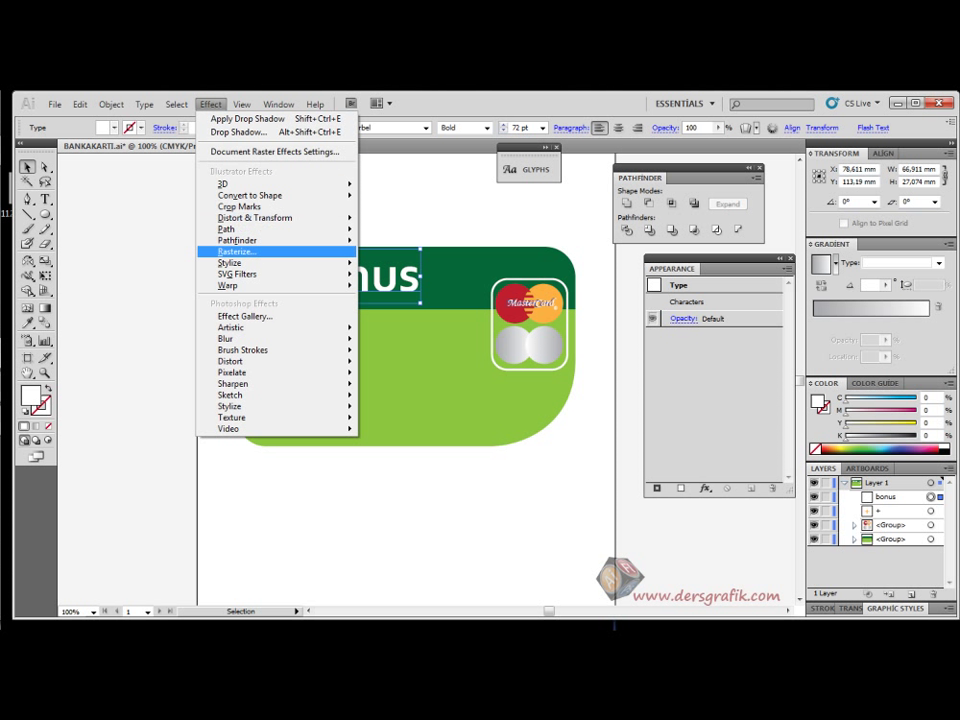
mouse_move(230, 262)
left_click(395, 266)
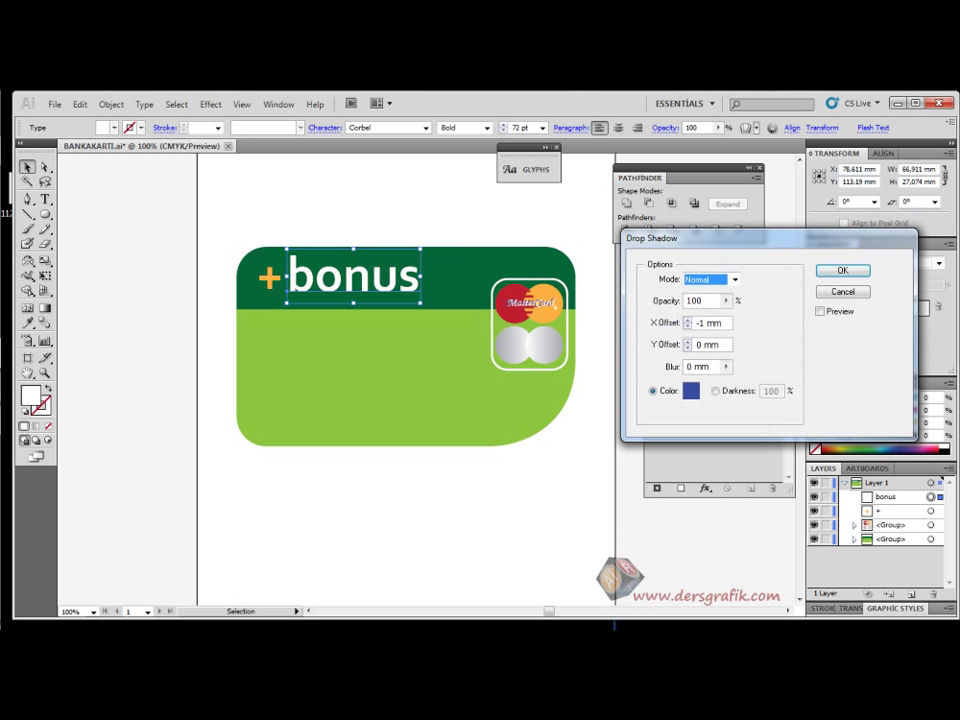
left_click(691, 390)
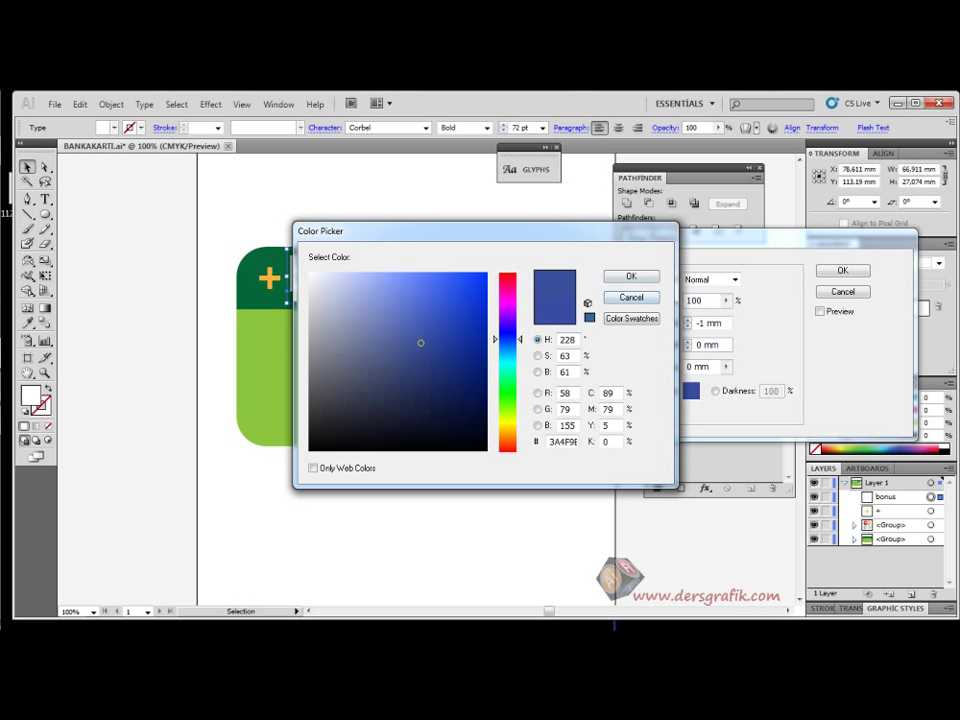
left_click(631, 297)
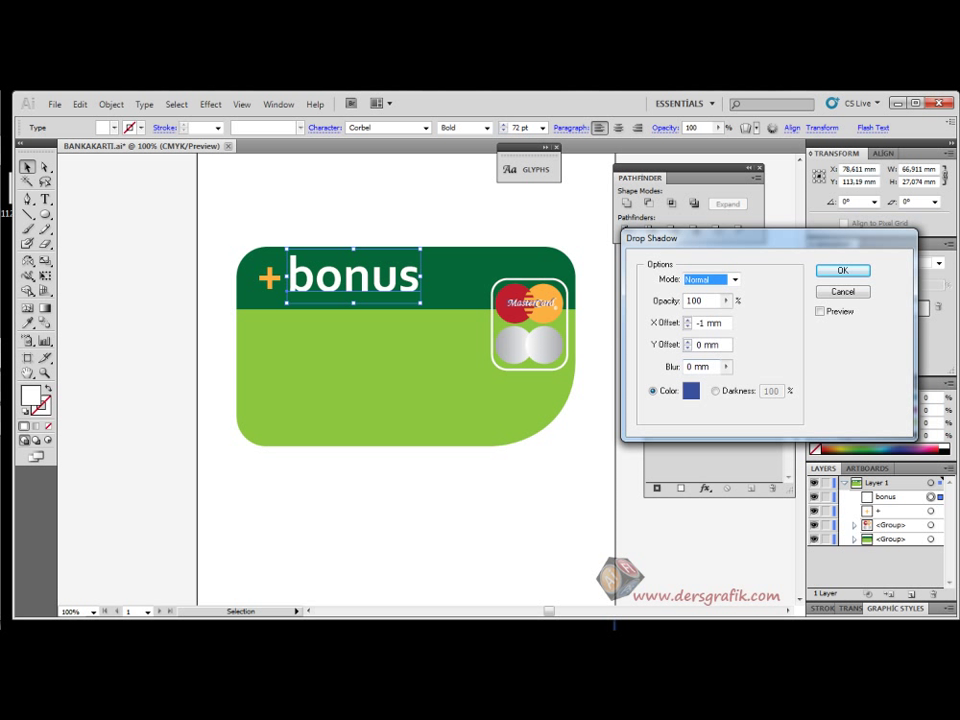
left_click(820, 311)
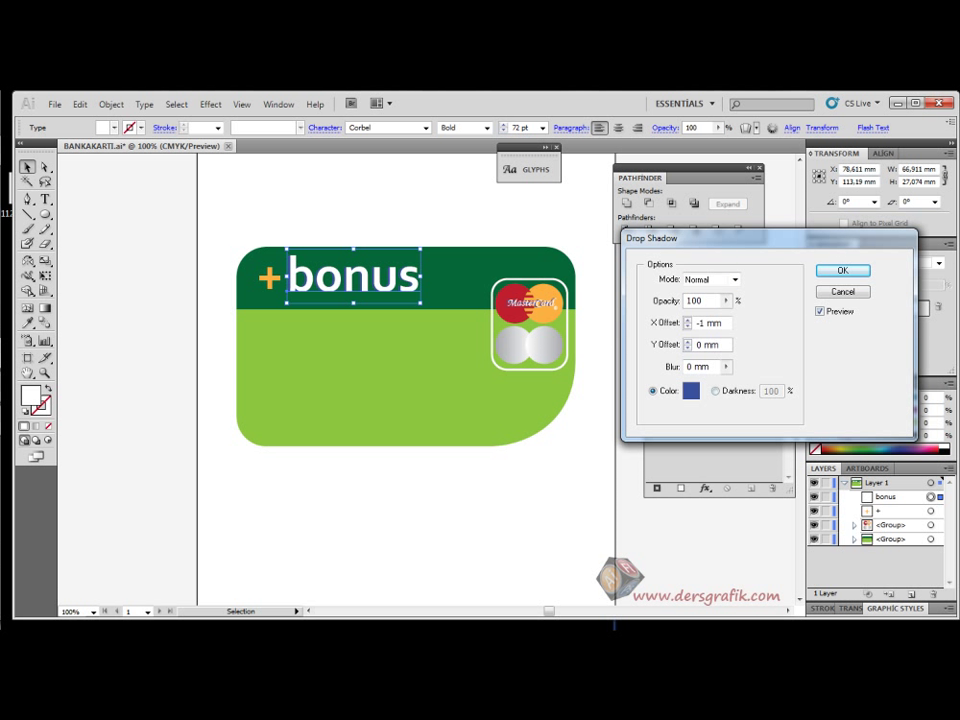
Change the drop shadow colour of the "bonus" text to near-black (R 2, G 2, B 2)
left_click(691, 390)
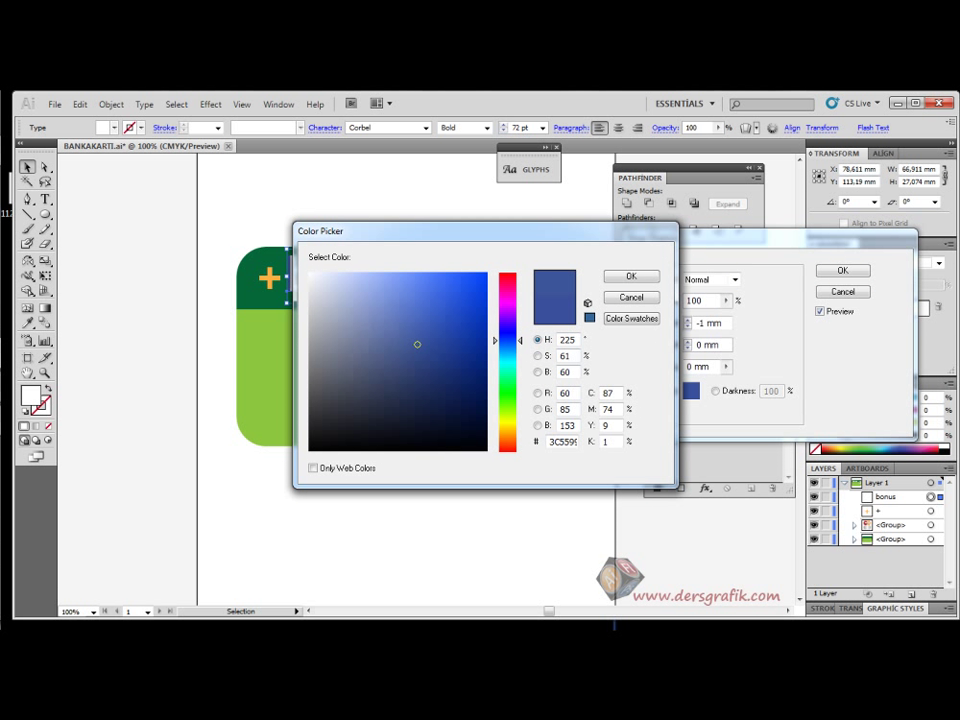
left_click(310, 449)
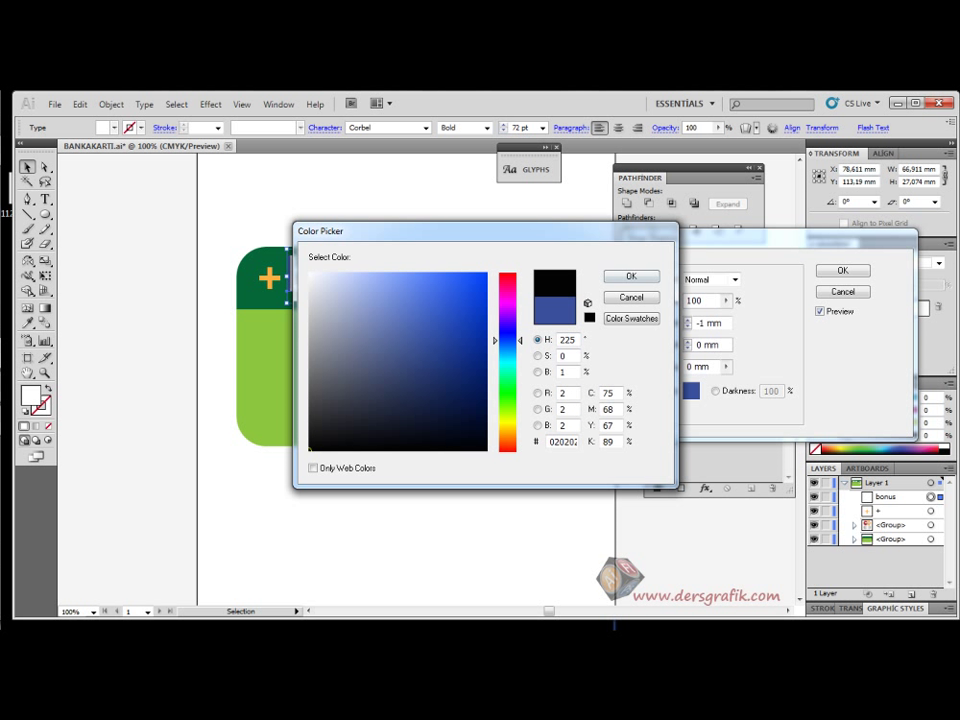
left_click(631, 276)
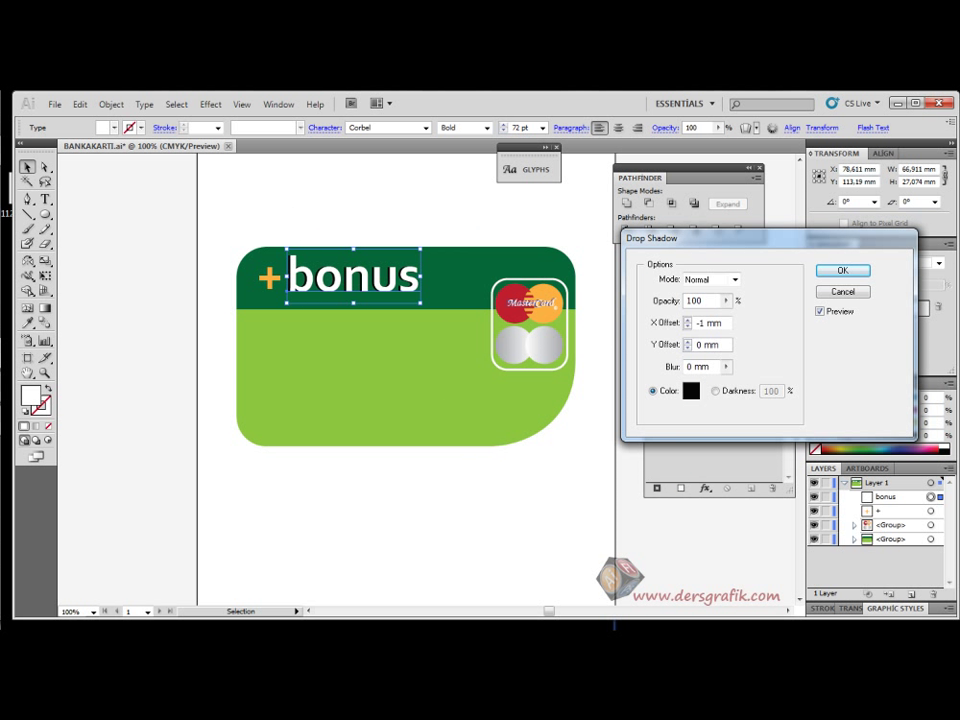
Set the shadow's X offset to -1 mm and Y offset to 1 mm, apply the effect and deselect the text
left_click(687, 319)
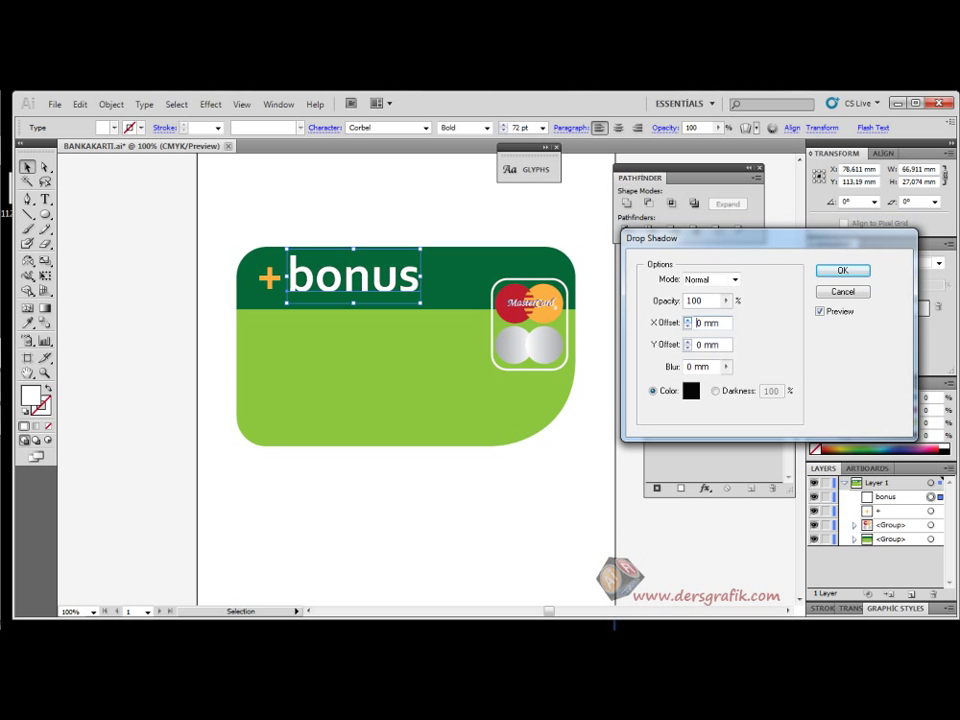
left_click(687, 341)
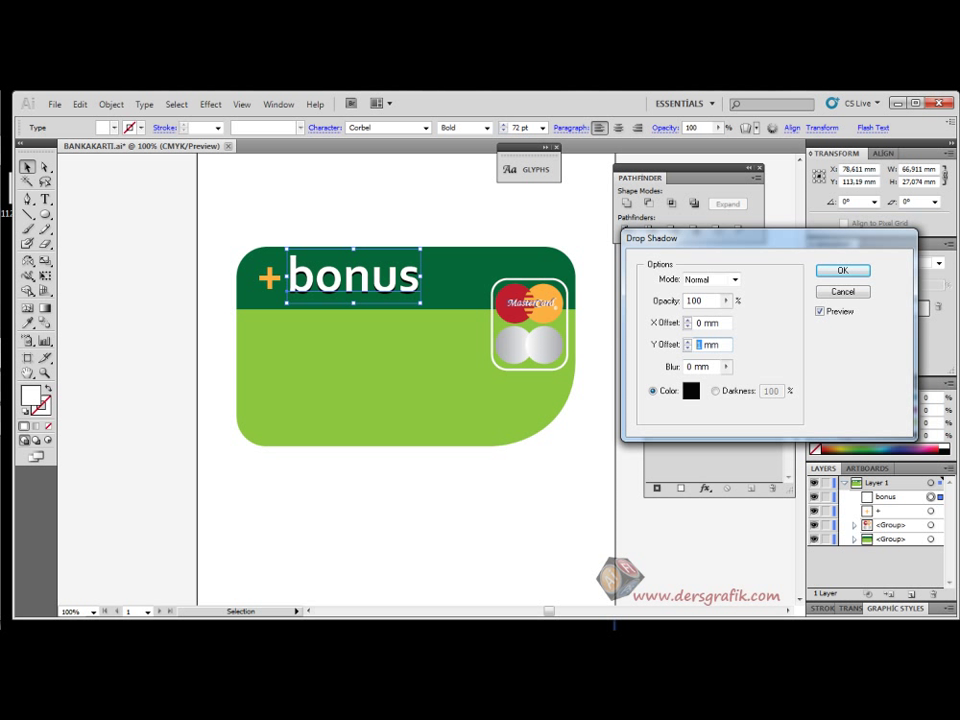
type("0,5")
key("Tab")
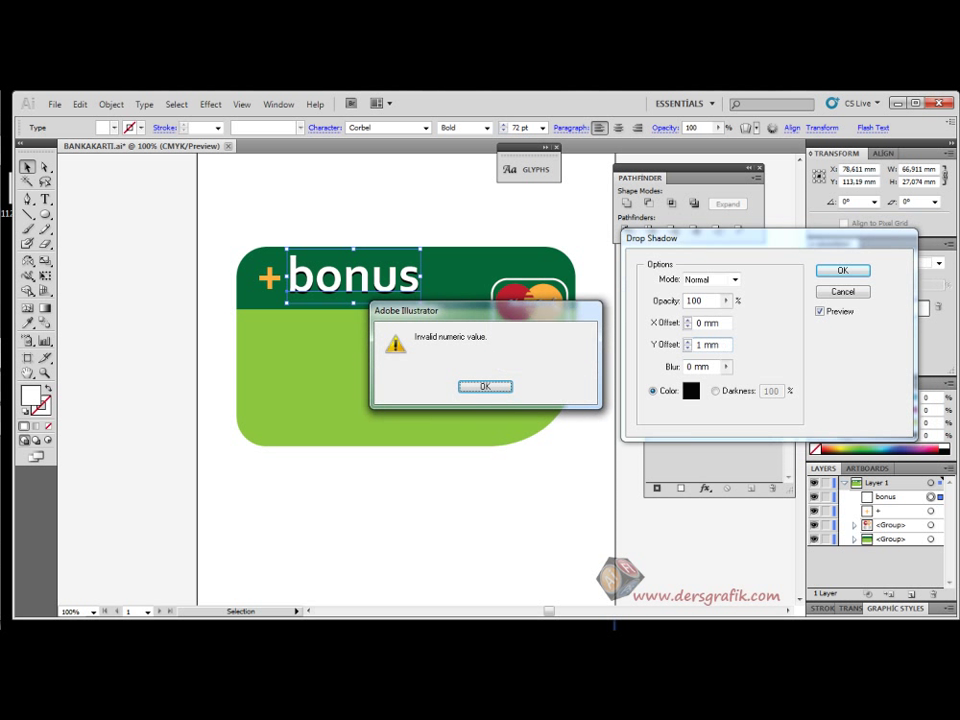
key("Return")
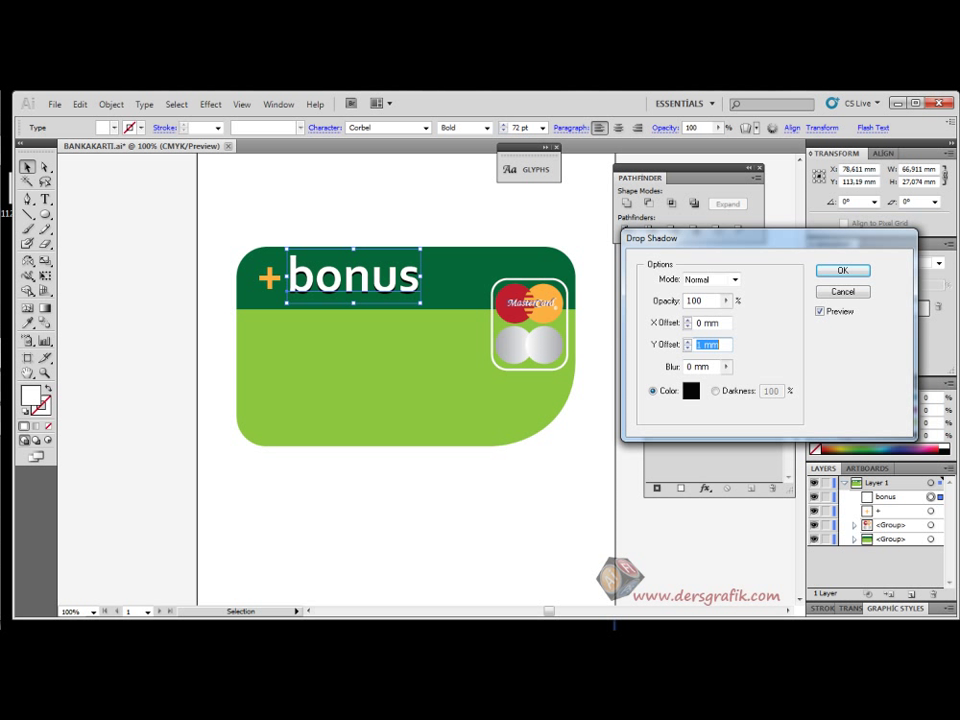
left_click(687, 319)
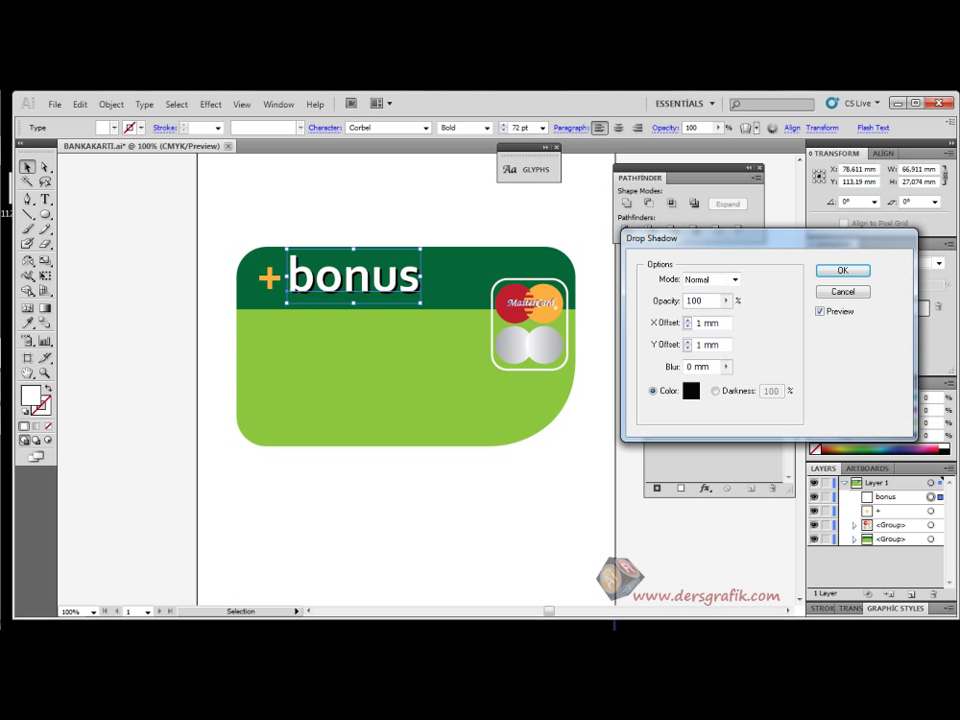
type("-")
key("Tab")
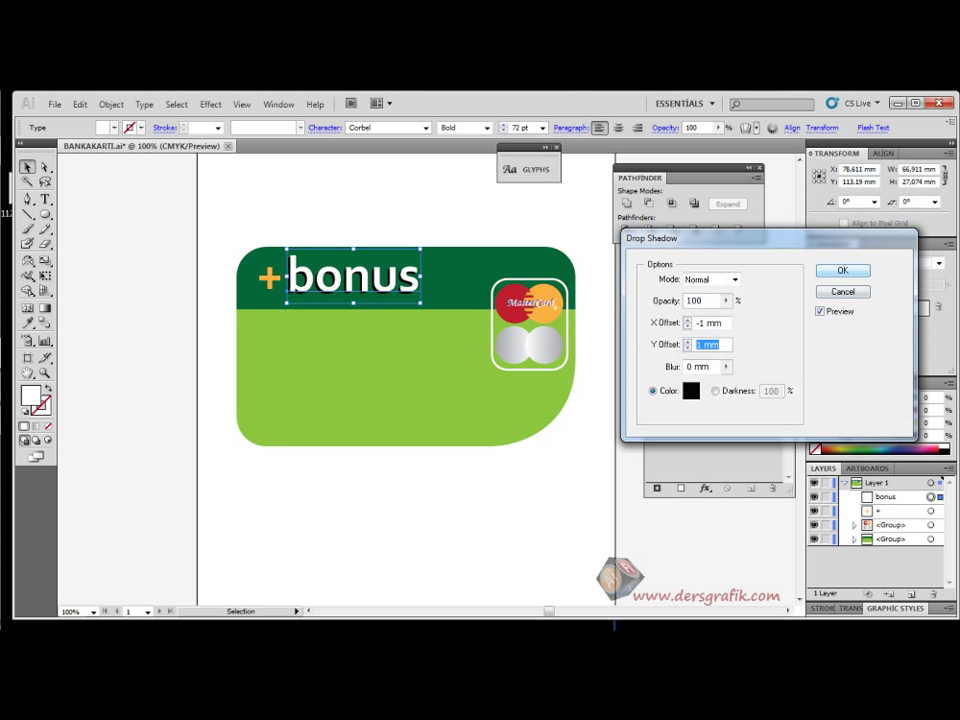
key("Return")
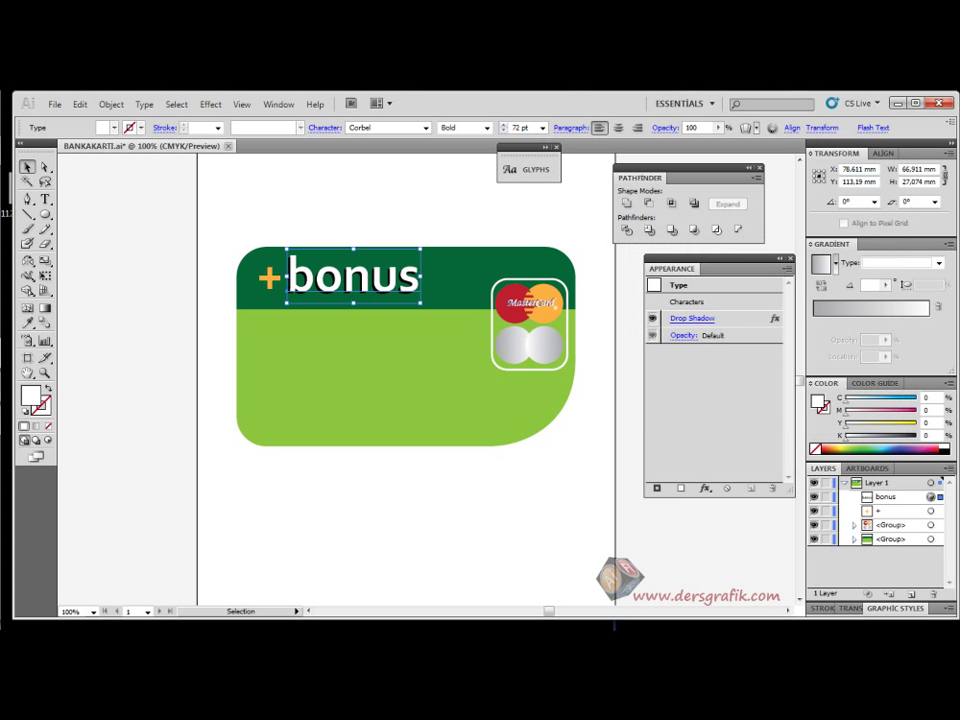
key("ctrl+shift+a")
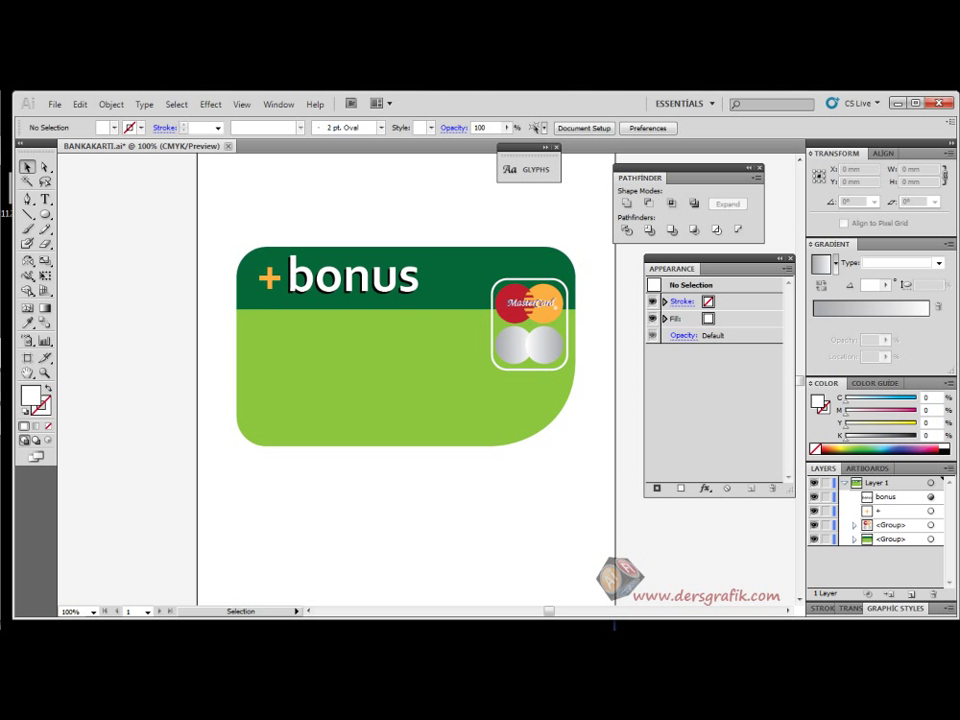
Create a 40 × 40 mm rounded rectangle with a 10 mm corner radius below the card
left_click(30, 150)
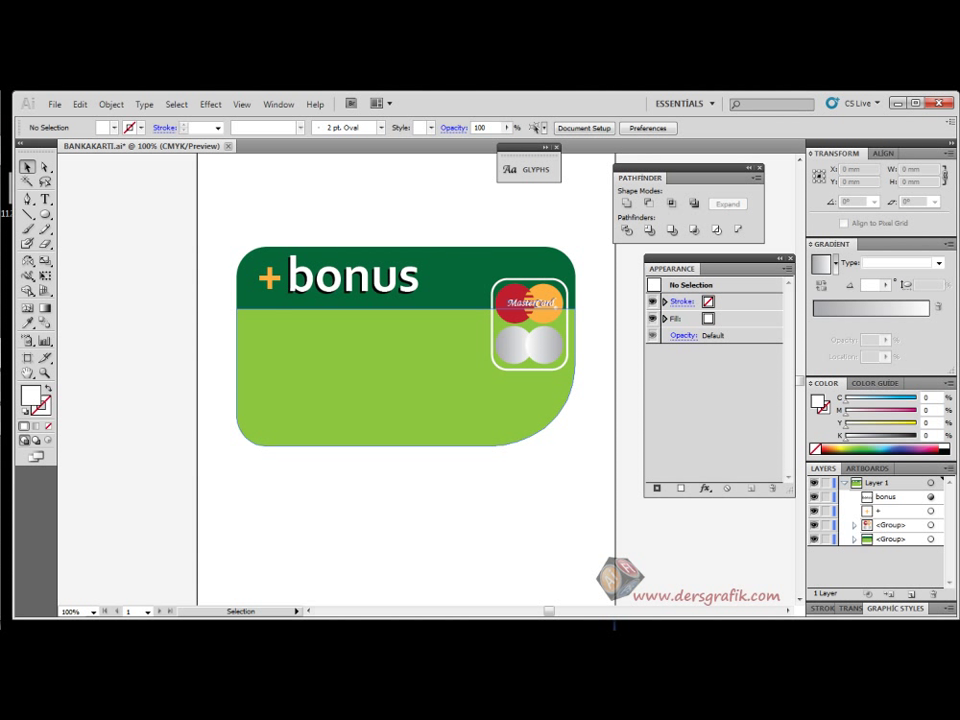
left_click_drag(430, 370, 363, 314)
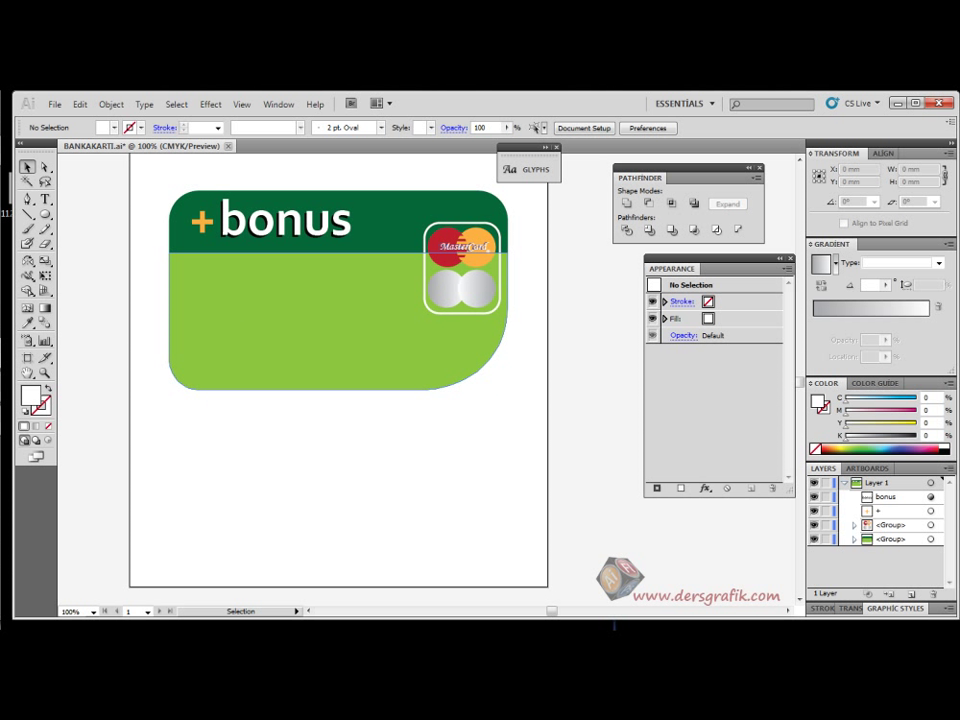
left_click(363, 314)
left_click(45, 214)
left_click_drag(45, 213, 100, 229)
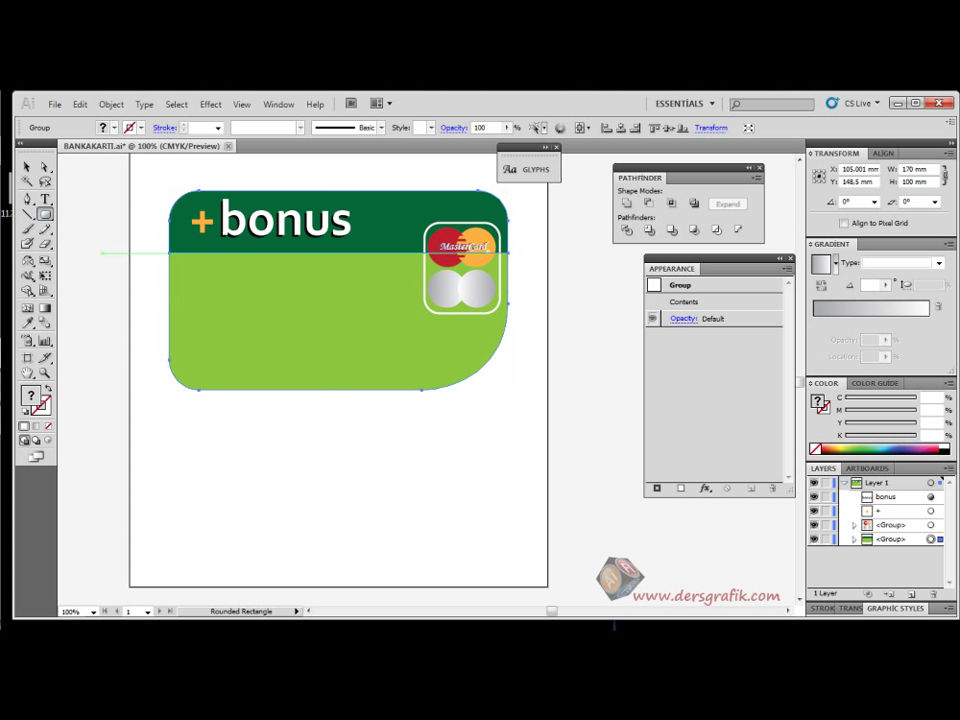
left_click(208, 300)
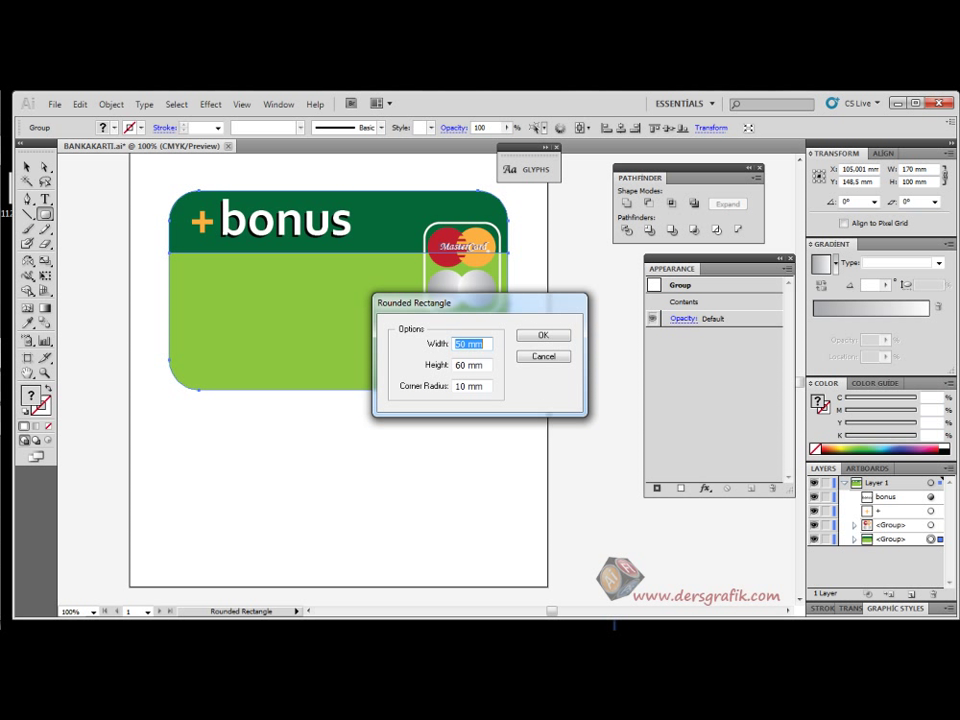
left_click_drag(480, 303, 530, 371)
double_click(511, 412)
type("40")
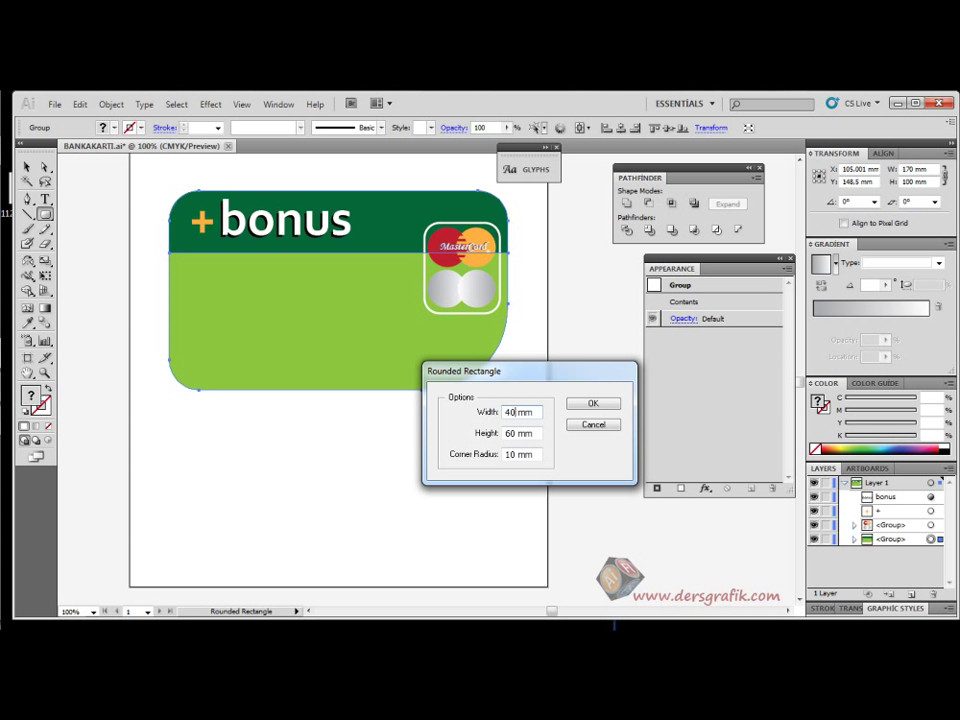
double_click(511, 433)
type("40")
key("Return")
Shift the rounded square slightly left and scale it proportionally to 25 mm wide
left_click(27, 166)
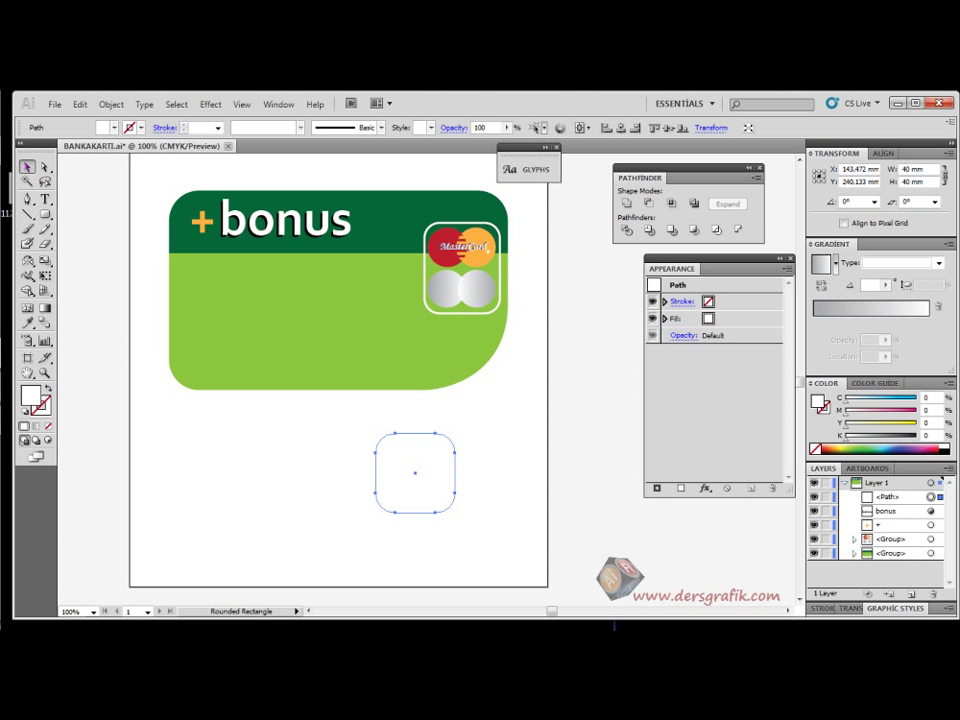
mouse_move(415, 472)
left_mouse_down()
mouse_move(388, 238)
mouse_move(399, 472)
left_mouse_up()
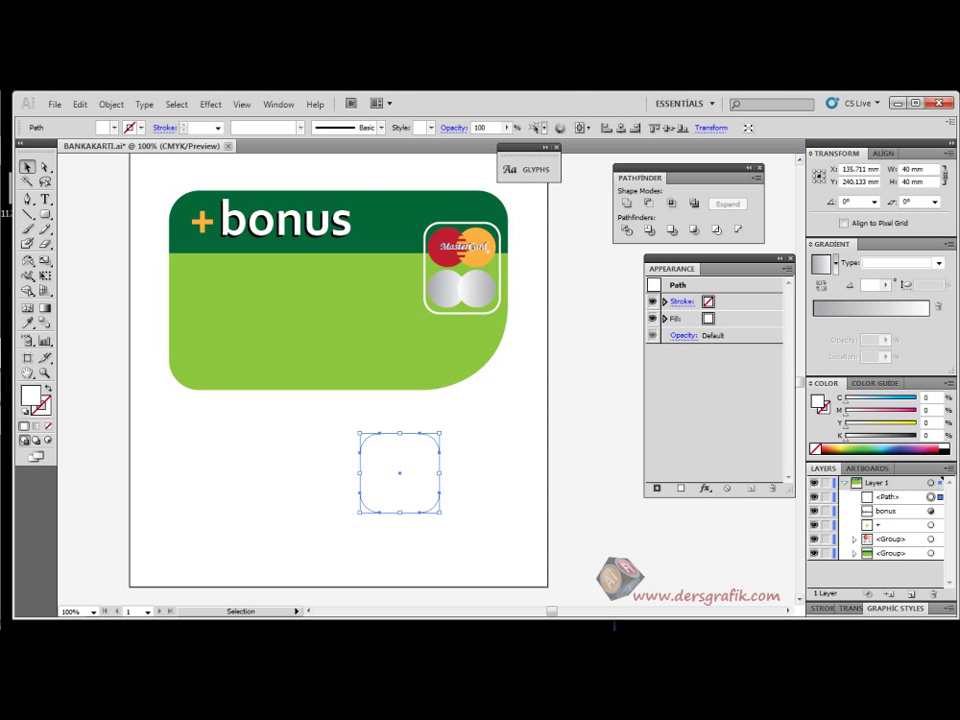
left_click(711, 128)
left_click_drag(690, 143, 685, 143)
double_click(685, 142)
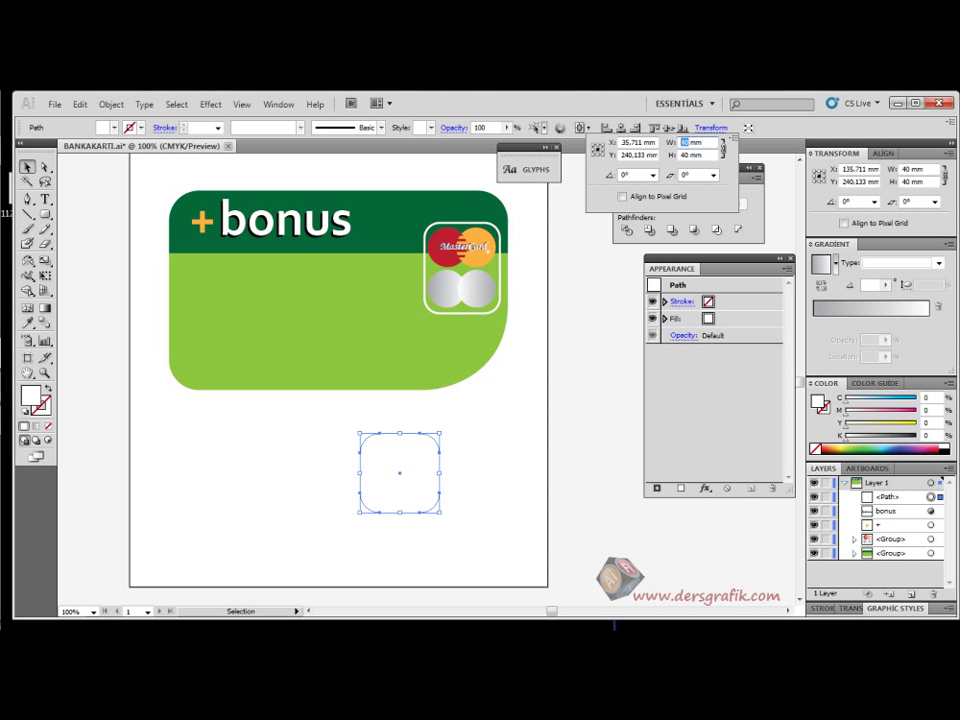
type("25")
key("Return")
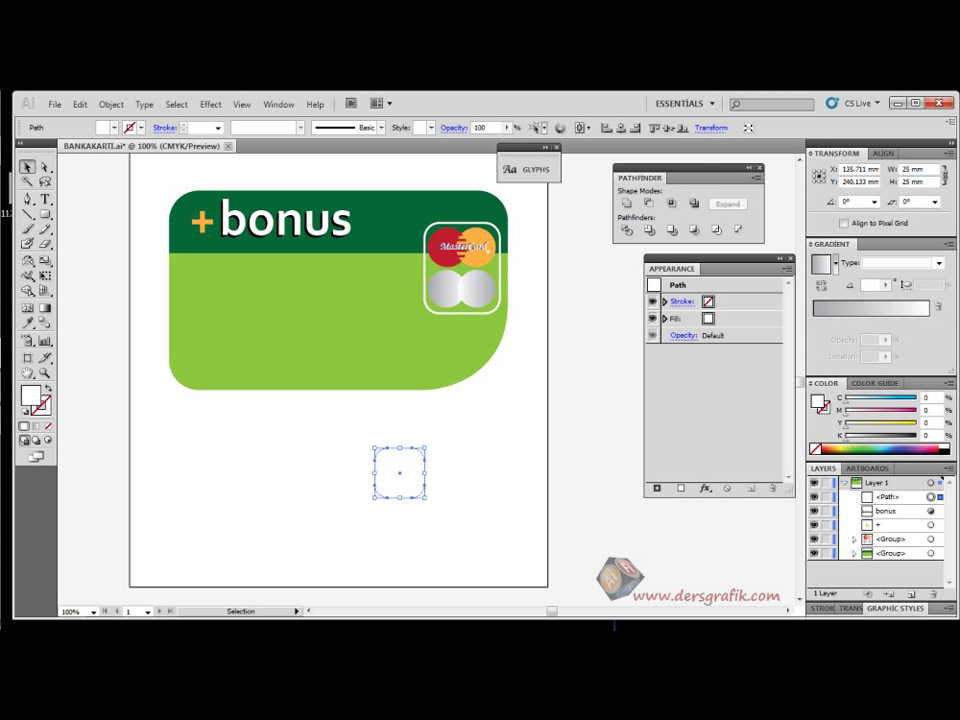
Try the white square beside the "bonus" text and compare it with the Bonus card reference in the web browser
left_click_drag(399, 472, 388, 222)
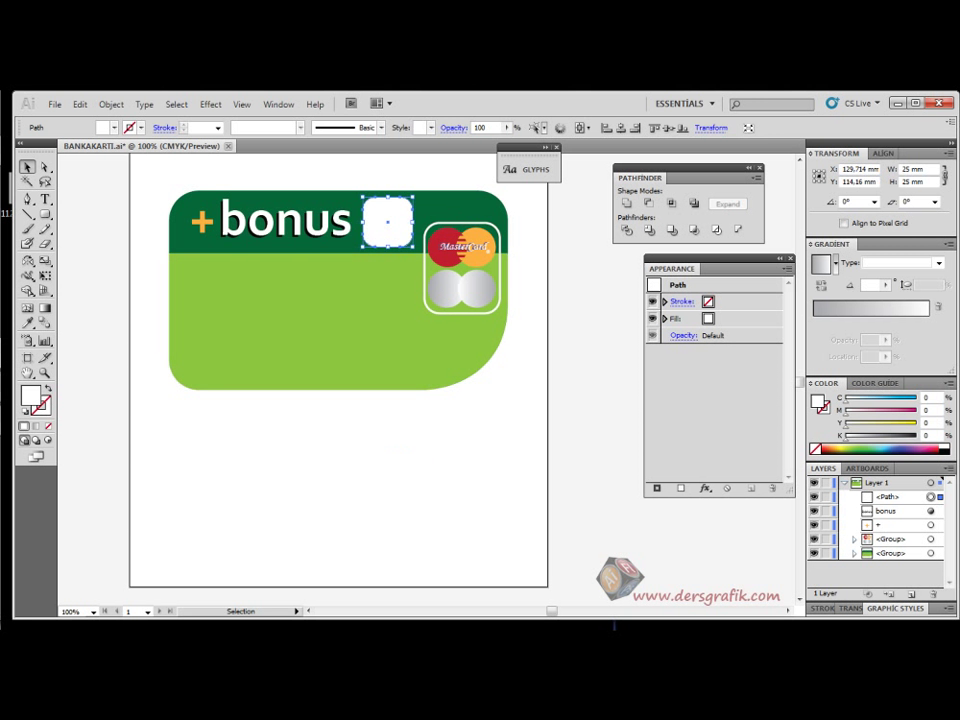
key("ctrl+shift+a")
left_click(388, 222)
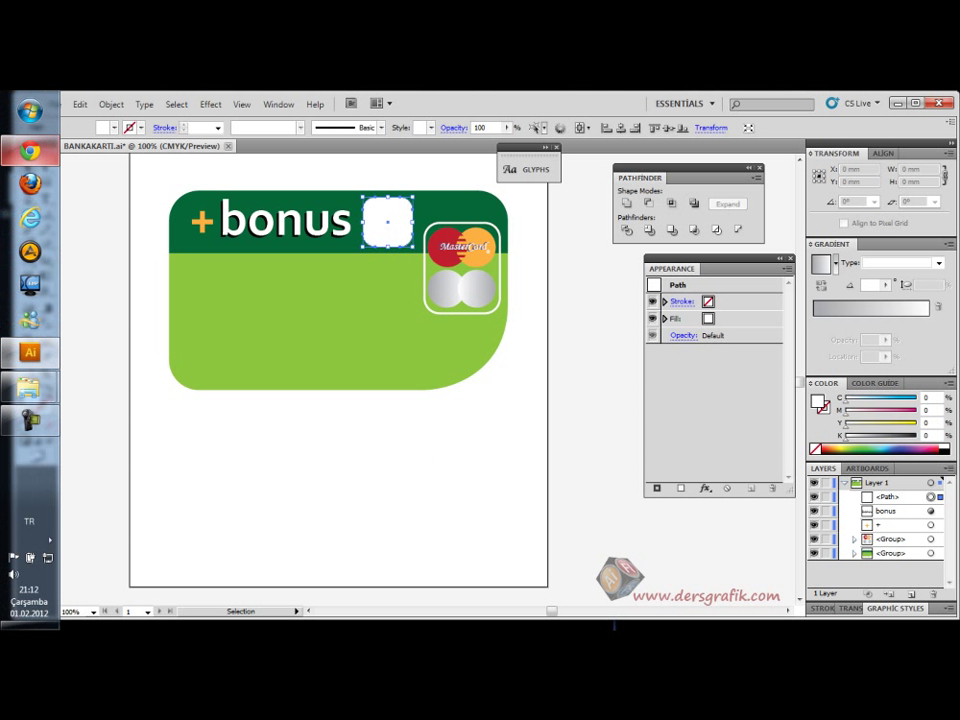
left_click(31, 150)
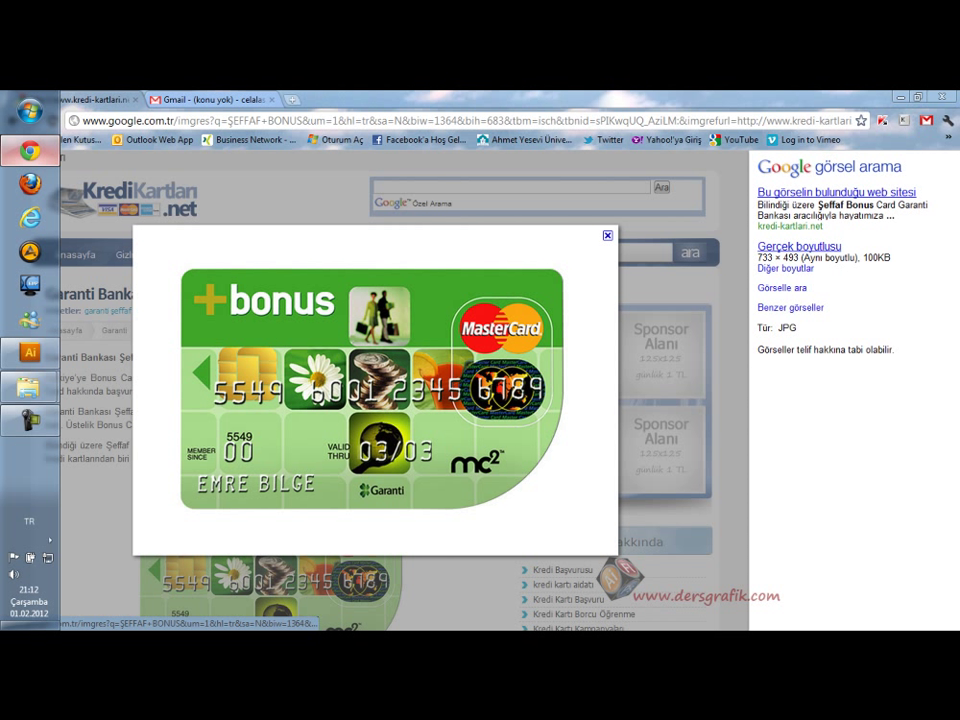
left_click(31, 150)
left_click(31, 150)
key("alt+Tab")
Centre the square on the card's left edge just below the dark green band and fill it green (C 75, M 0, Y 100, K 0)
left_click_drag(387, 222, 168, 282)
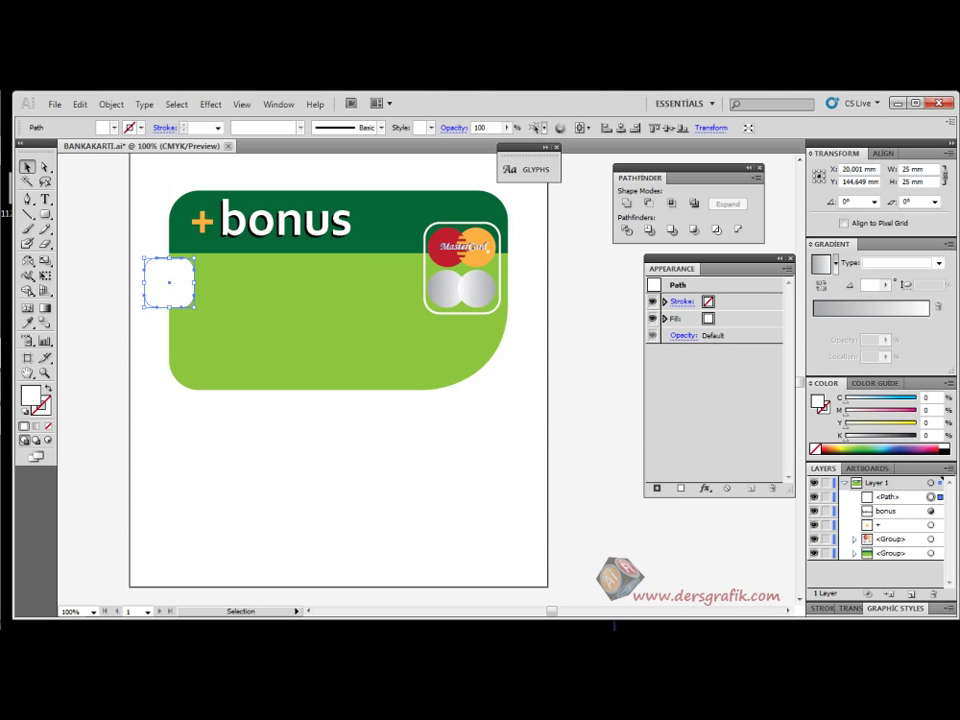
left_click(118, 335)
left_click(169, 282)
left_click(115, 128)
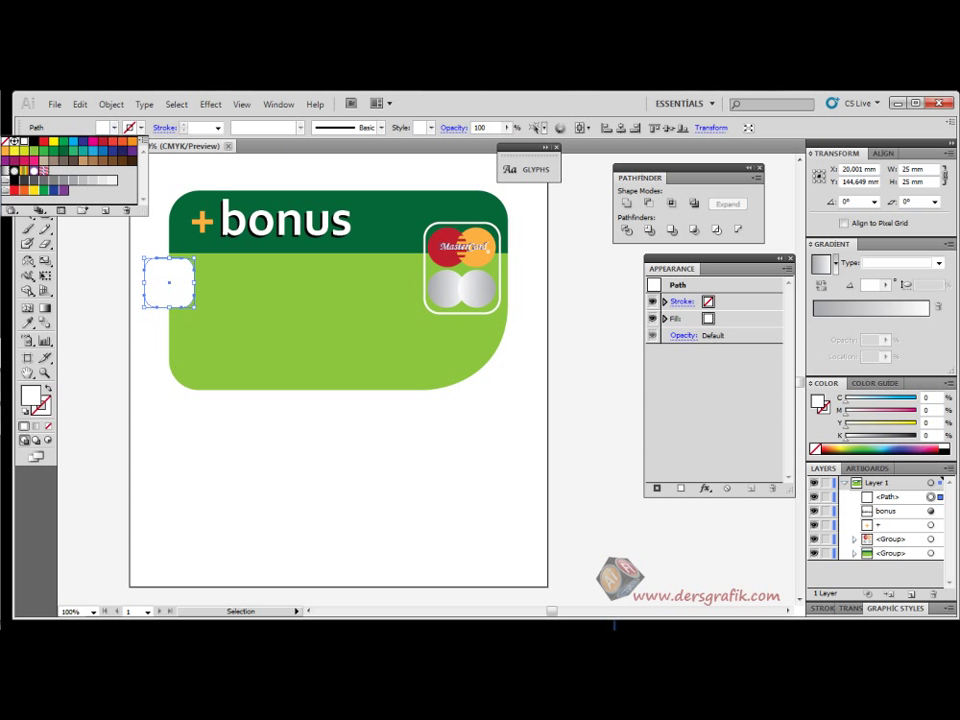
left_click(43, 151)
left_click(112, 333)
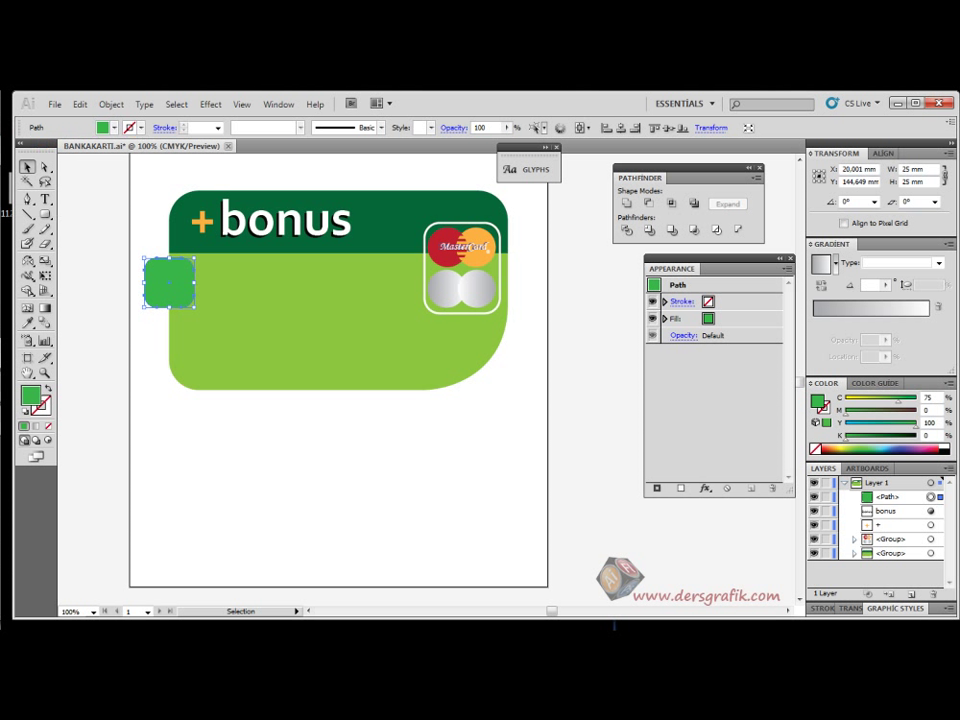
left_click(112, 333)
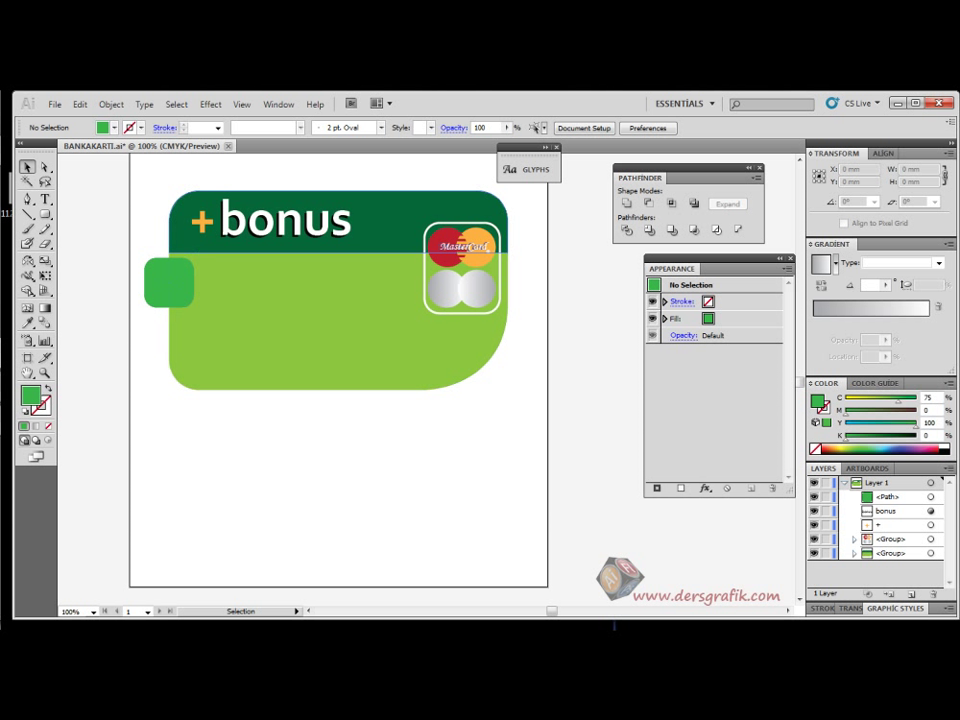
Duplicate the green square to the right about 28 mm apart, repeating the copy to make a row of seven across the card
left_click(169, 282)
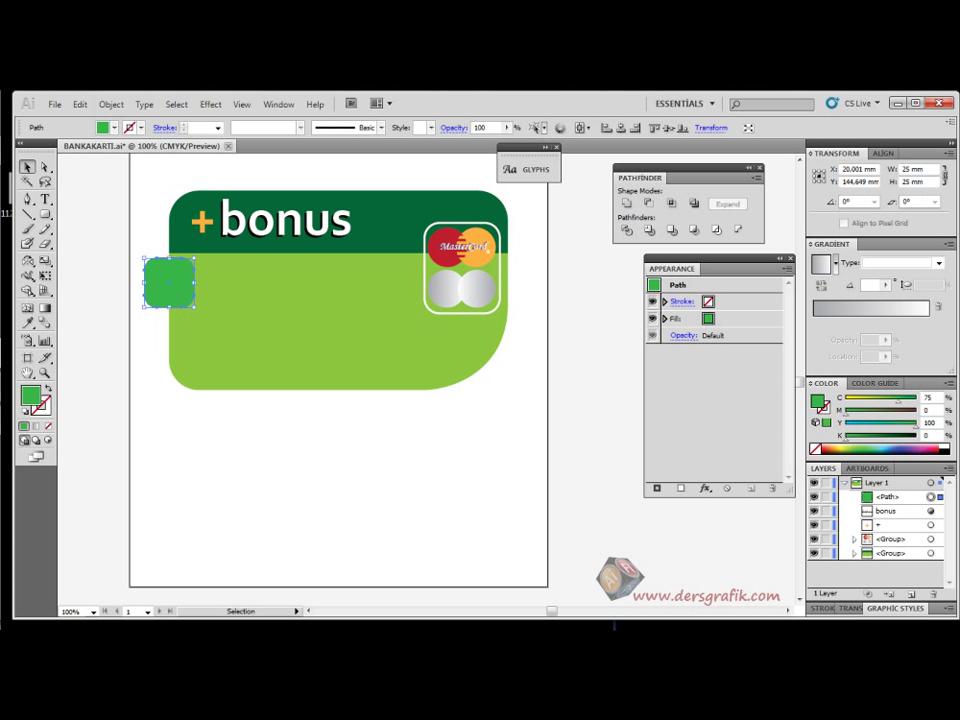
left_click_drag(169, 282, 224, 283)
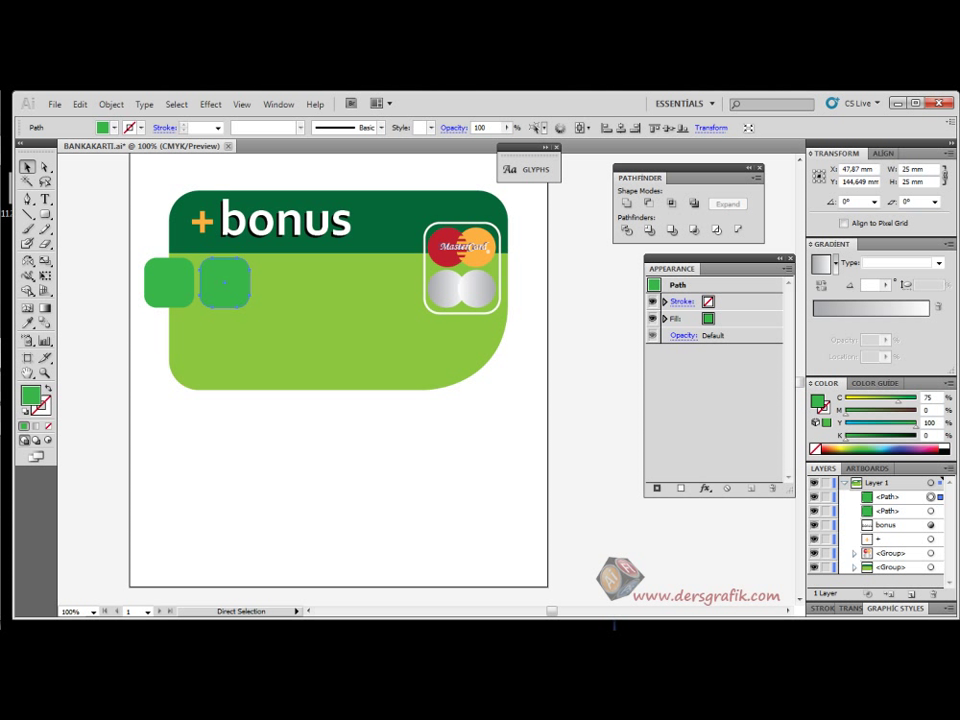
key("ctrl+d")
key("ctrl+d")
key("ctrl+d")
key("ctrl+d")
key("ctrl+d")
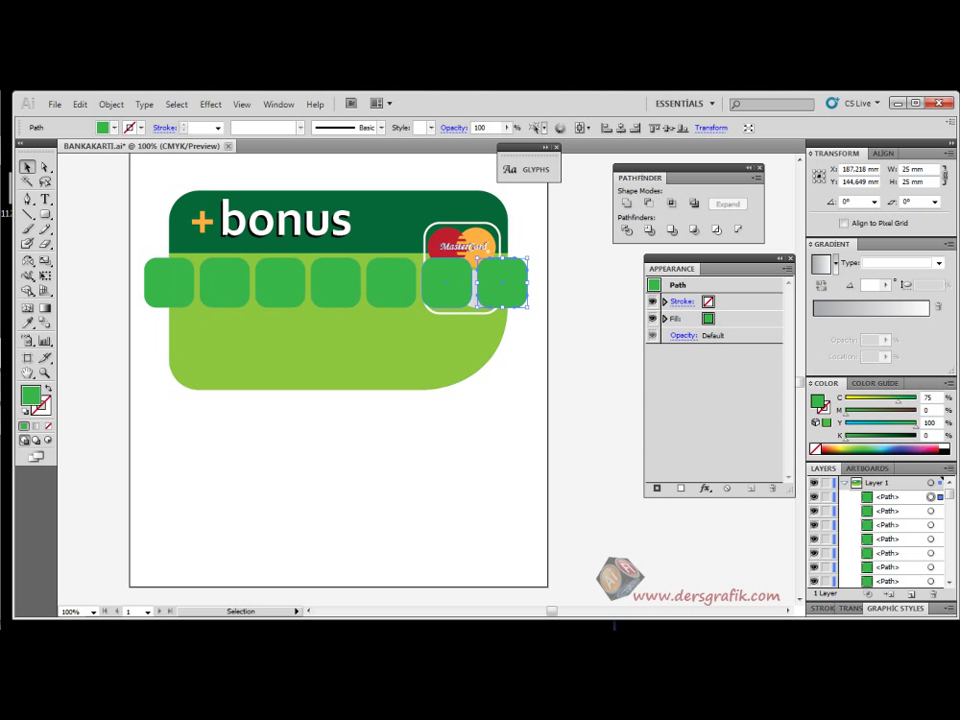
Select all seven squares and duplicate the row downward twice, about 28 mm apart, to make three rows
left_click(446, 283, "shift")
left_click(391, 283, "shift")
left_click(336, 283, "shift")
left_click(280, 283, "shift")
left_click(225, 283, "shift")
left_click(169, 283, "shift")
left_click_drag(222, 284, 222, 338)
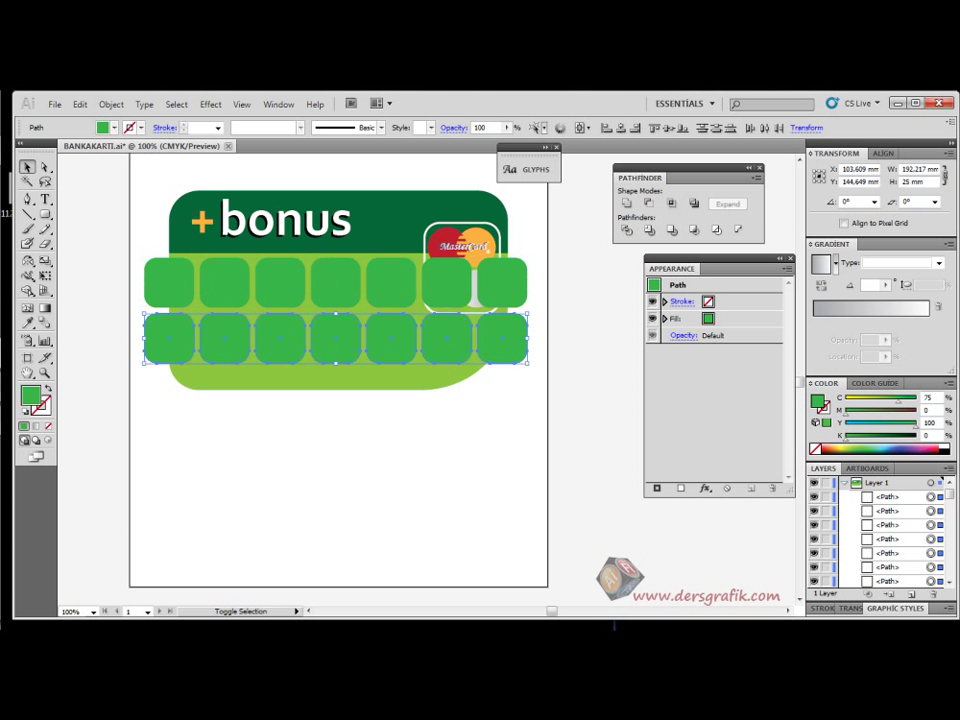
key("ctrl+d")
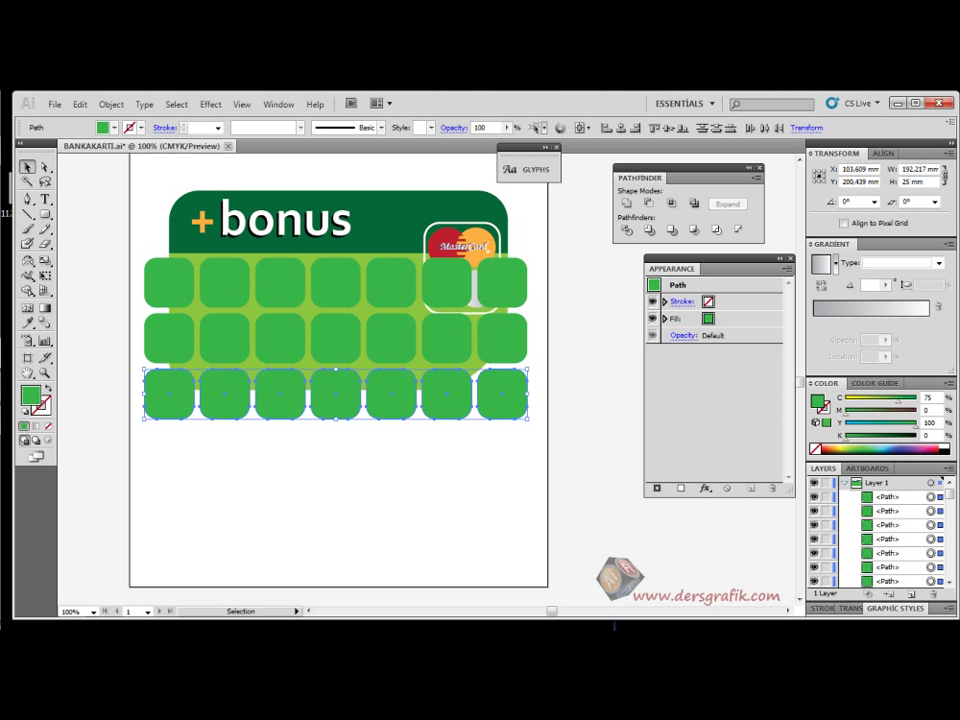
left_click(450, 468)
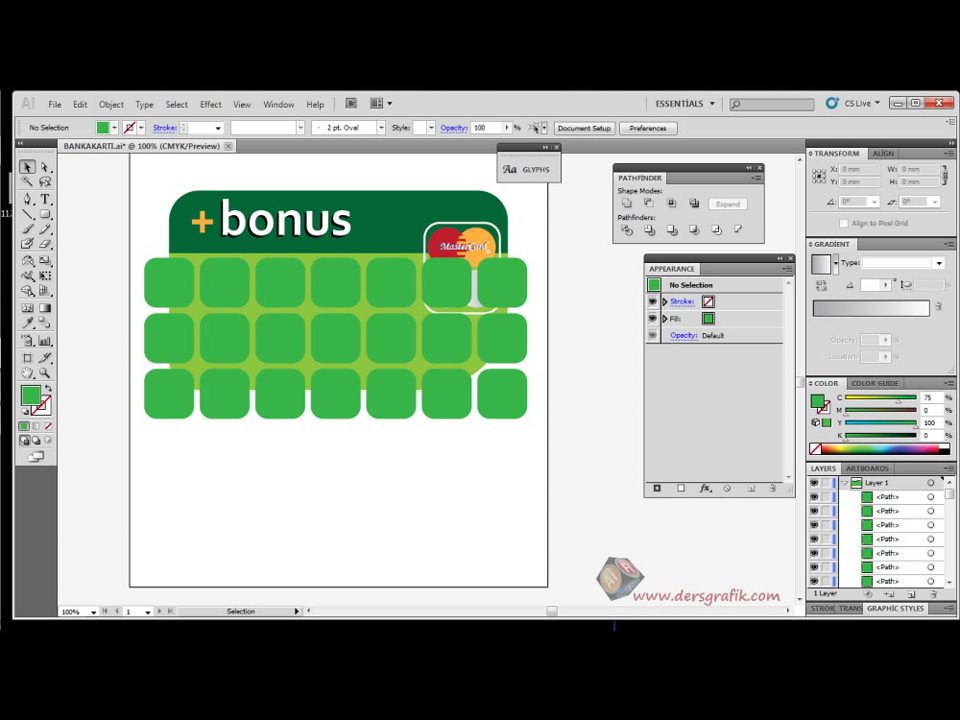
Copy the two-tone card background group, paste it in front in place, and bring the copy to the front of all artwork
left_click(32, 424)
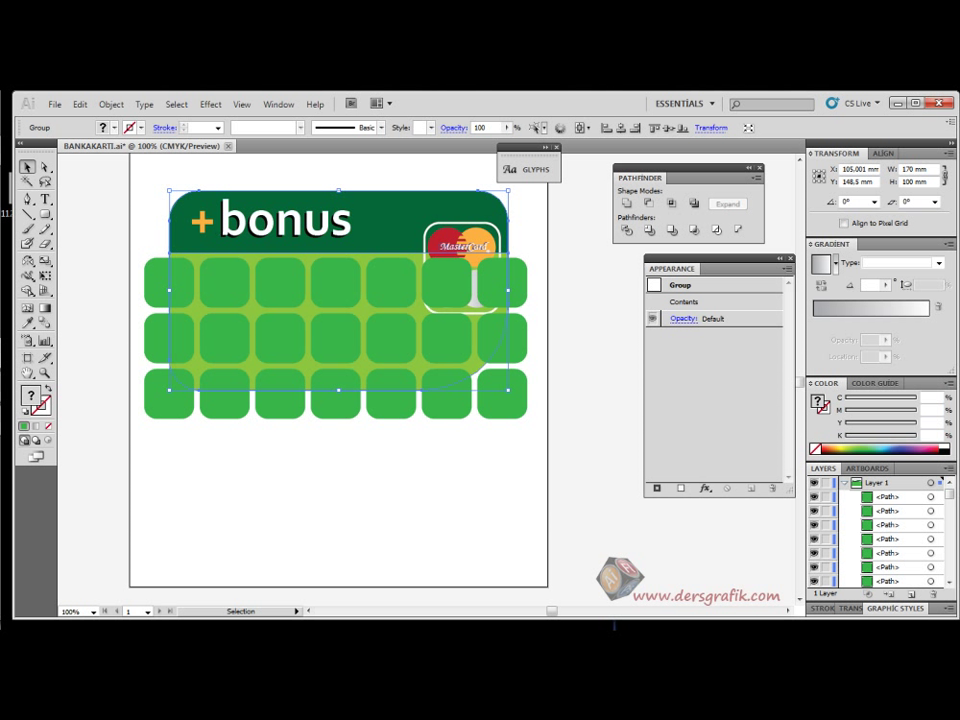
left_click(400, 470)
left_click(390, 225)
key("a")
key("v")
key("a")
key("v")
left_click(400, 172)
left_click(384, 204)
right_click(384, 204)
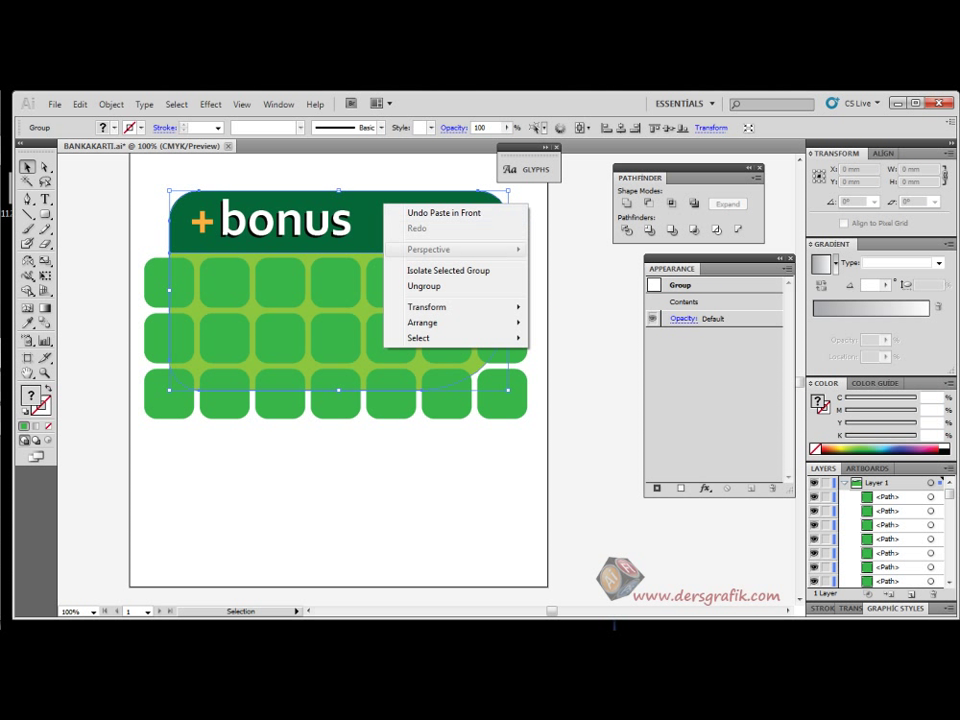
mouse_move(440, 322)
left_click(565, 321)
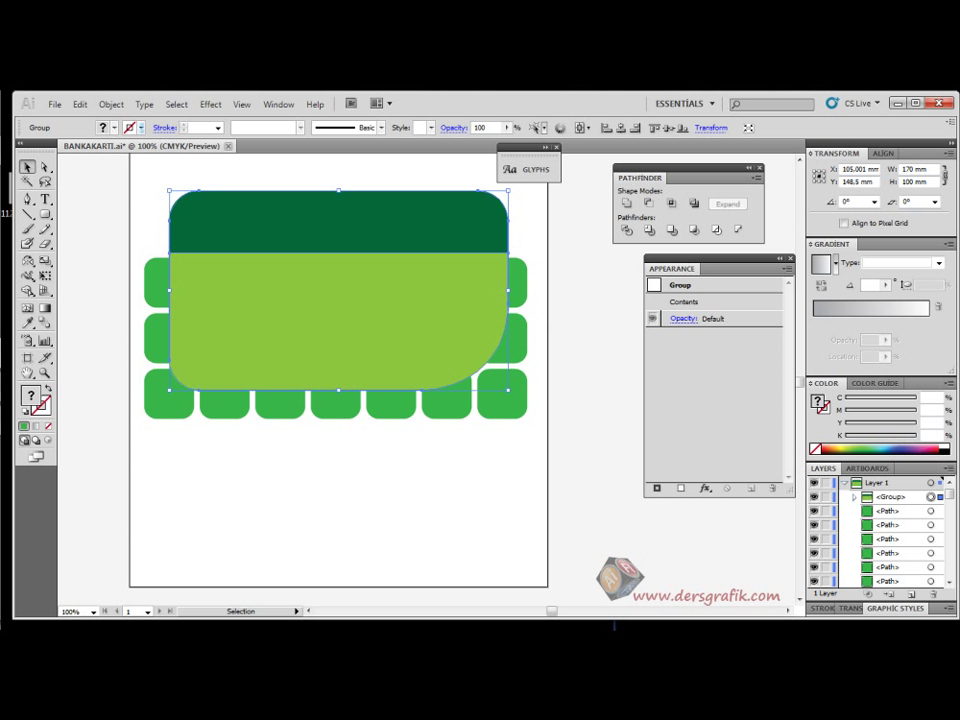
Give the copied card background a 1 pt black outline and remove its fill
left_click(141, 128)
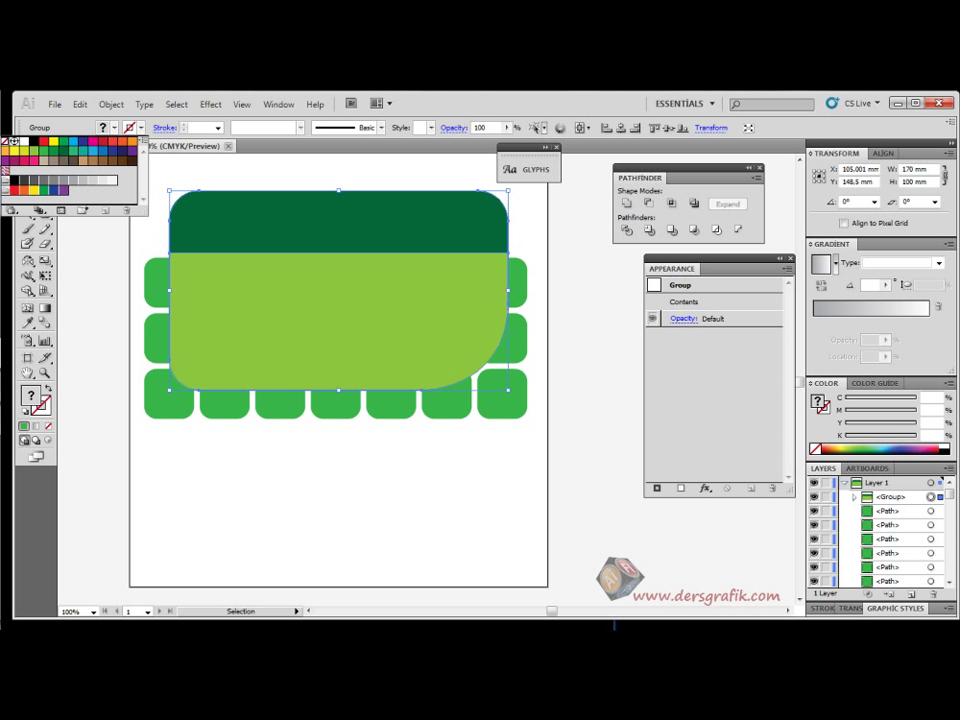
left_click(14, 141)
left_click(115, 128)
left_click(115, 128)
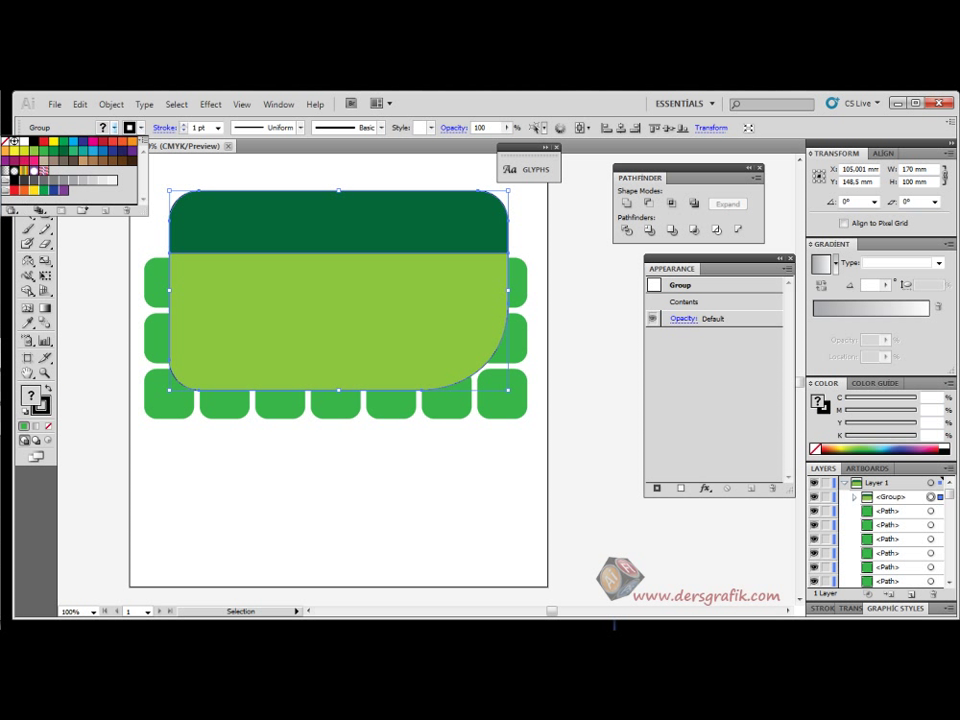
left_click(13, 141)
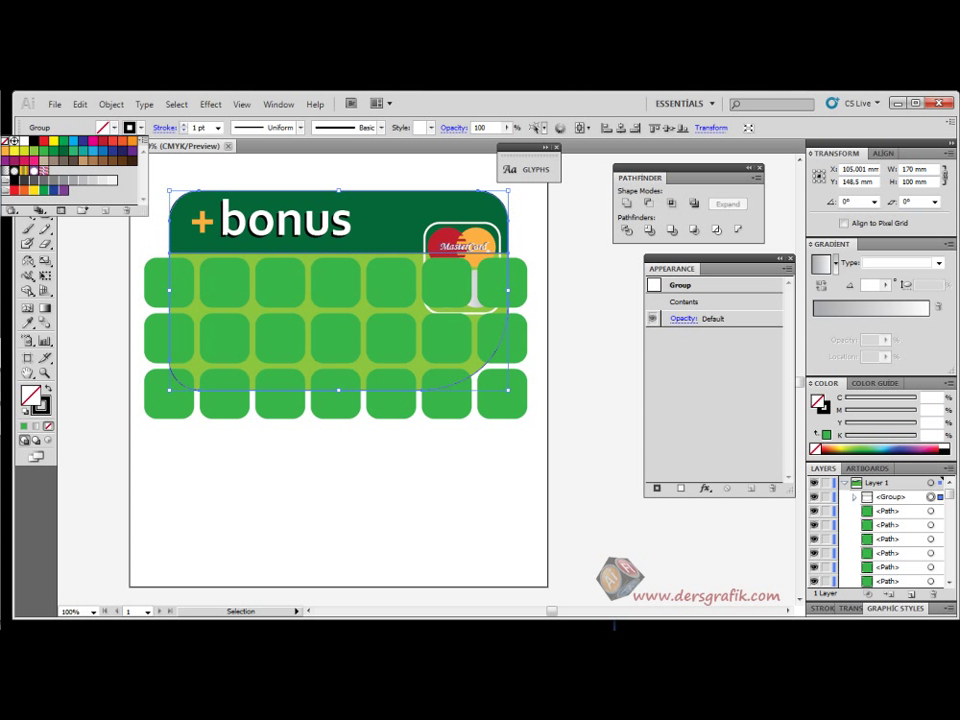
left_click(115, 128)
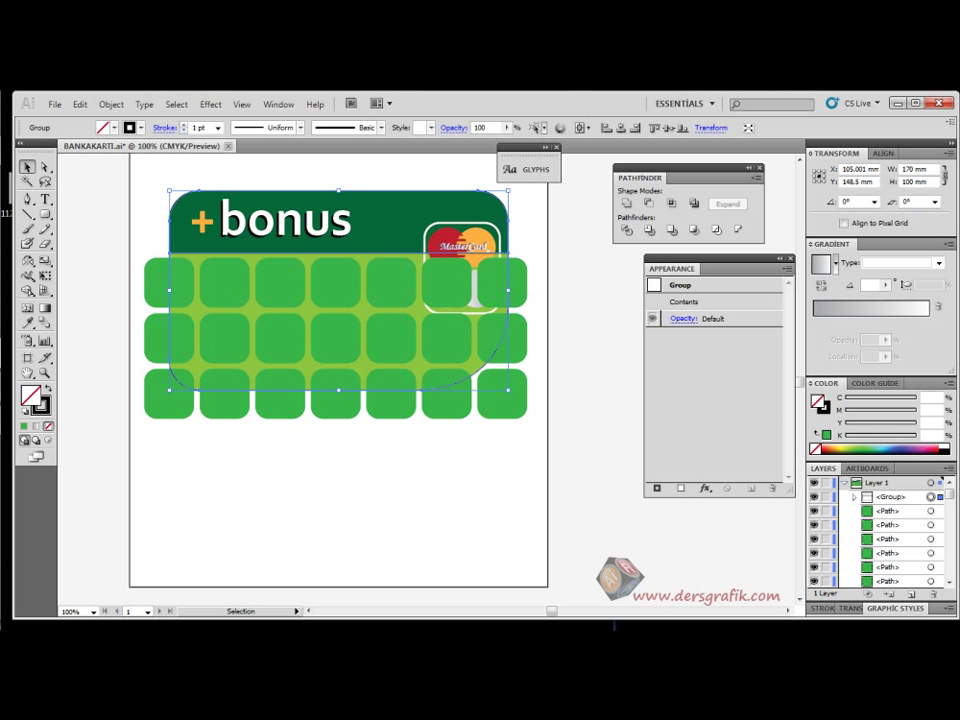
Select all 21 green squares together with the outlined card copy and make a clipping mask from them
left_click_drag(172, 281, 226, 280)
key("ctrl+d")
key("ctrl+d")
key("ctrl+d")
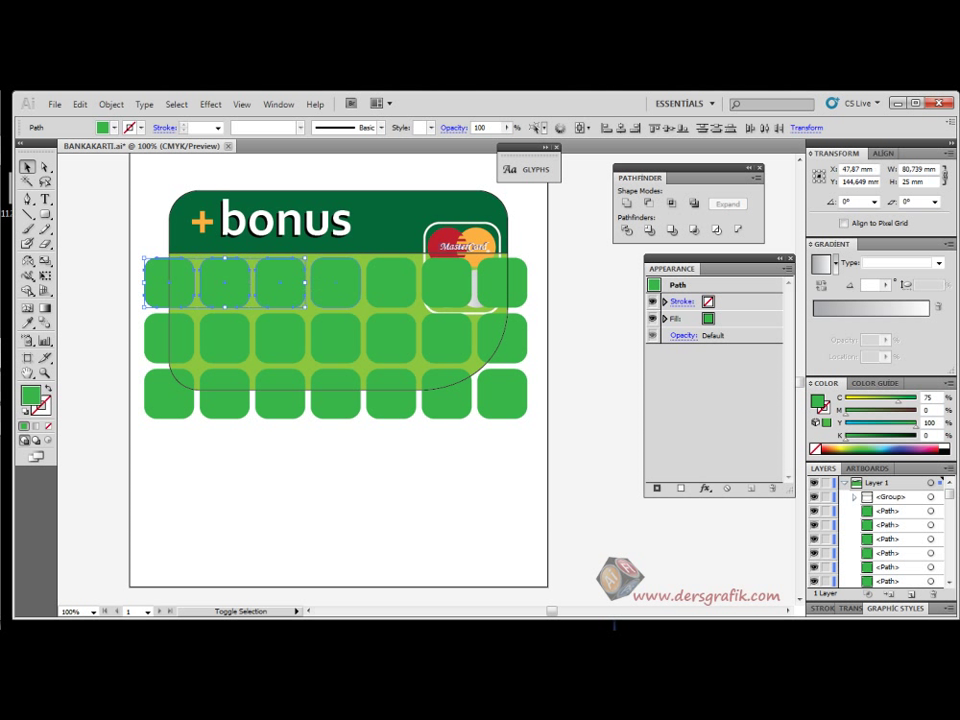
left_click(447, 283, "shift")
left_click(502, 283, "shift")
left_click(503, 338, "shift")
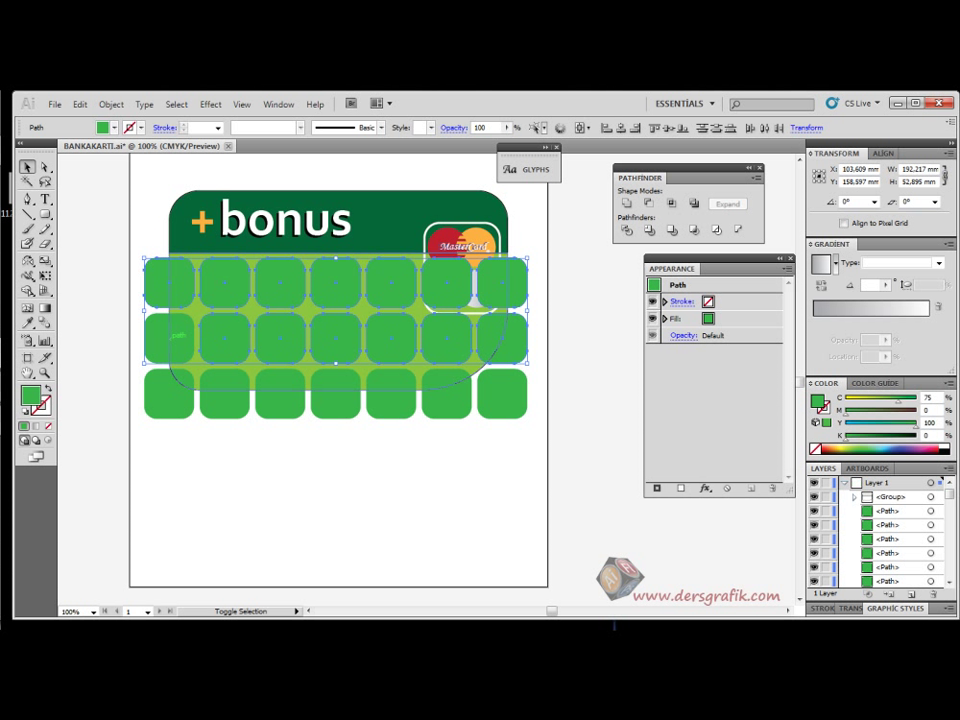
left_click(169, 337, "shift")
left_click(225, 394, "shift")
left_click(280, 394, "shift")
left_click(336, 394, "shift")
left_click(391, 394, "shift")
left_click(446, 394, "shift")
left_click(502, 394, "shift")
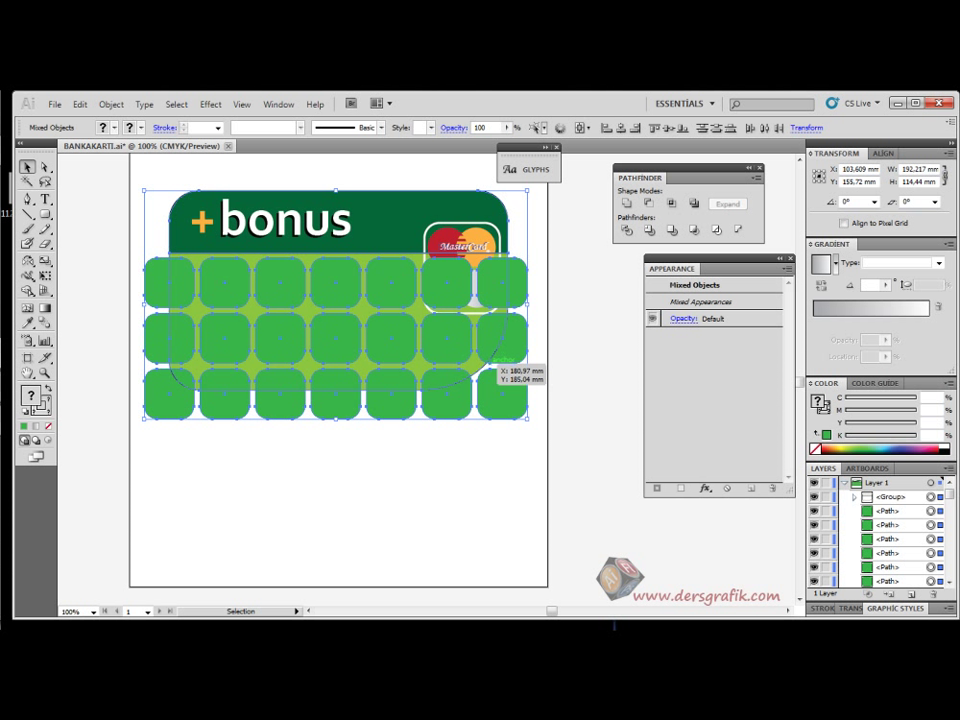
right_click(490, 385)
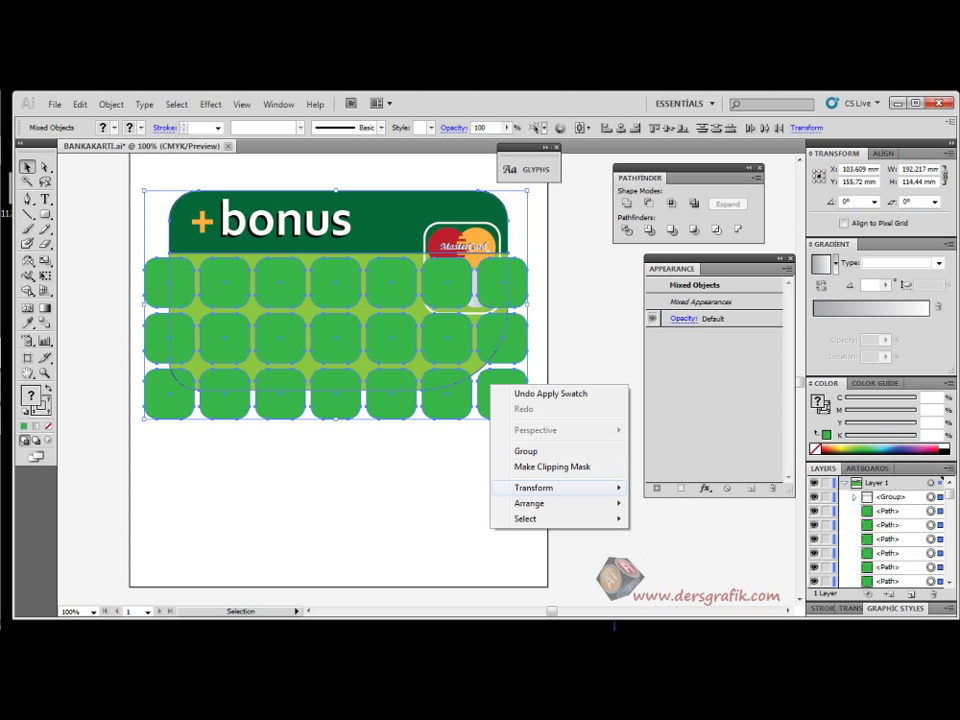
left_click(540, 466)
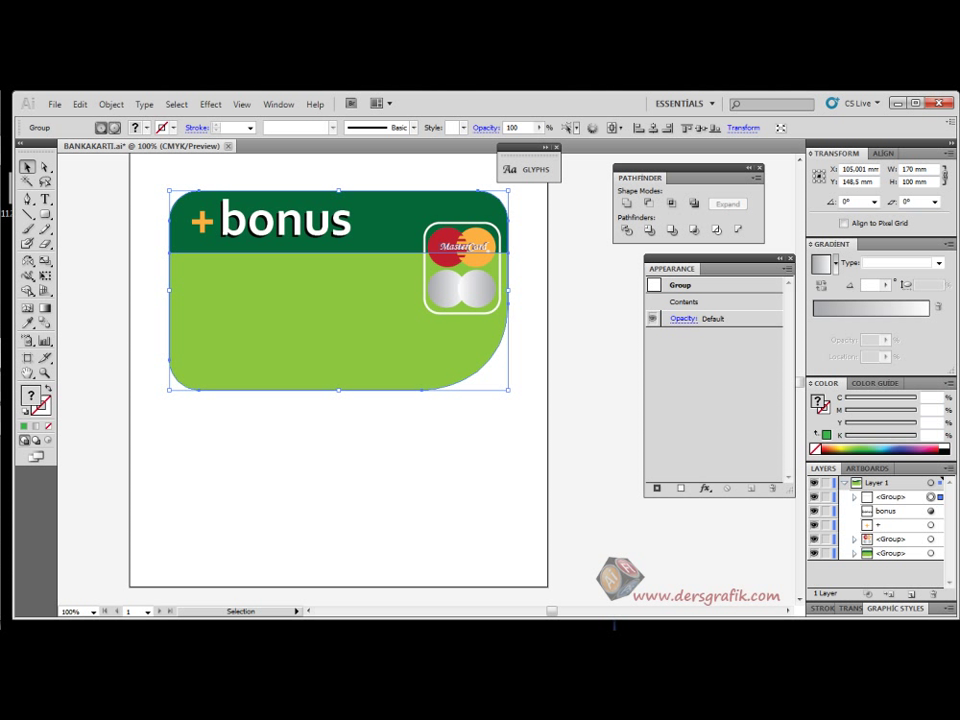
Switch to editing the clipping path, undo the clipping mask, and deselect everything
left_click(101, 127)
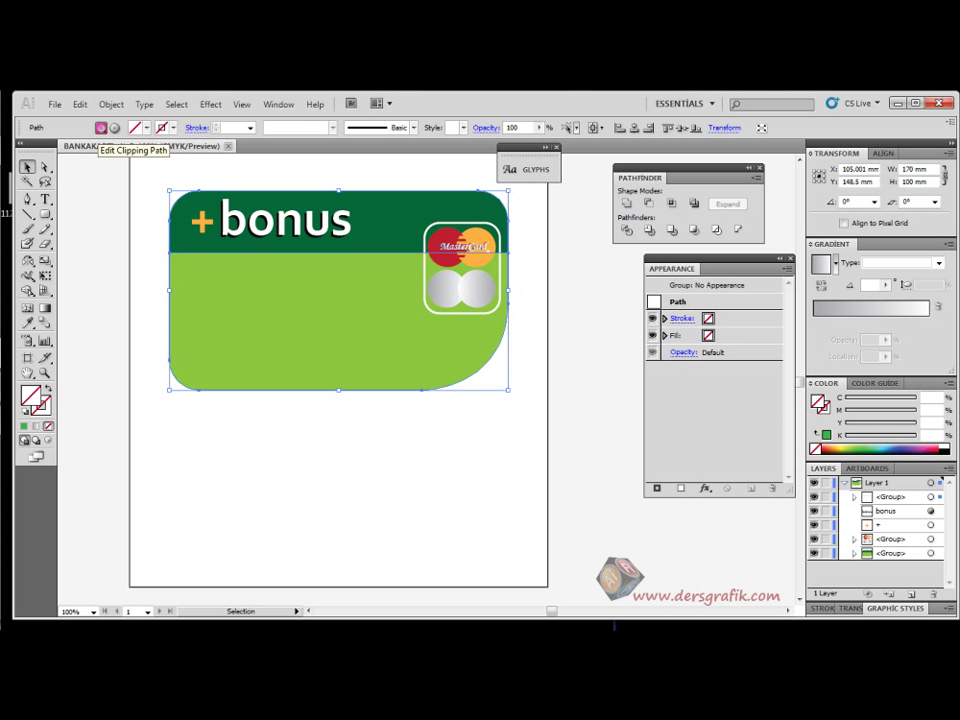
key("ctrl+z")
key("ctrl+z")
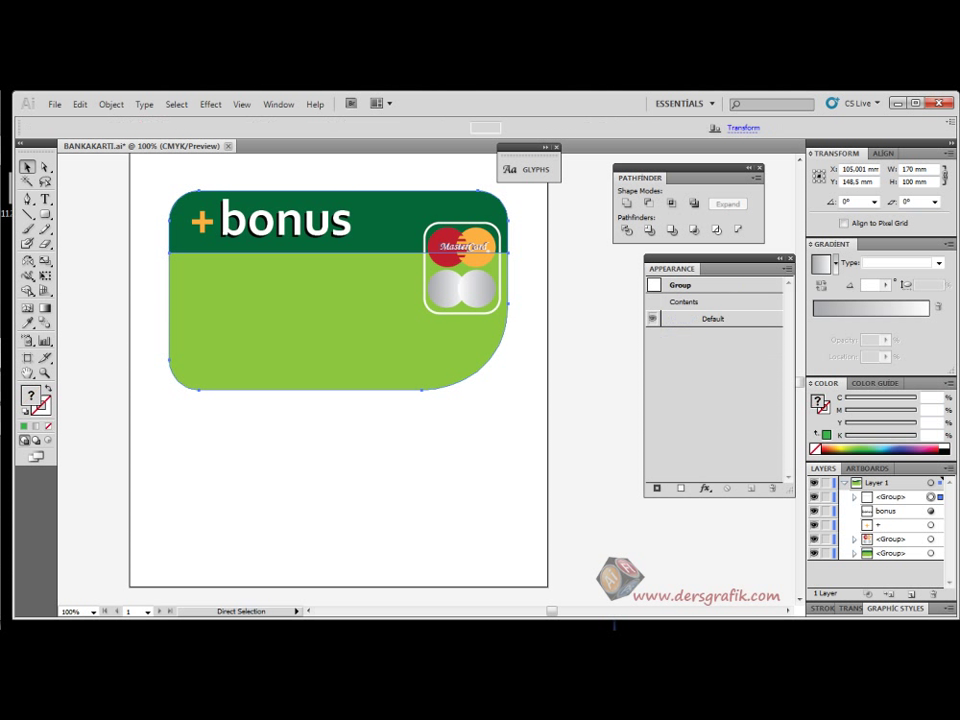
key("v")
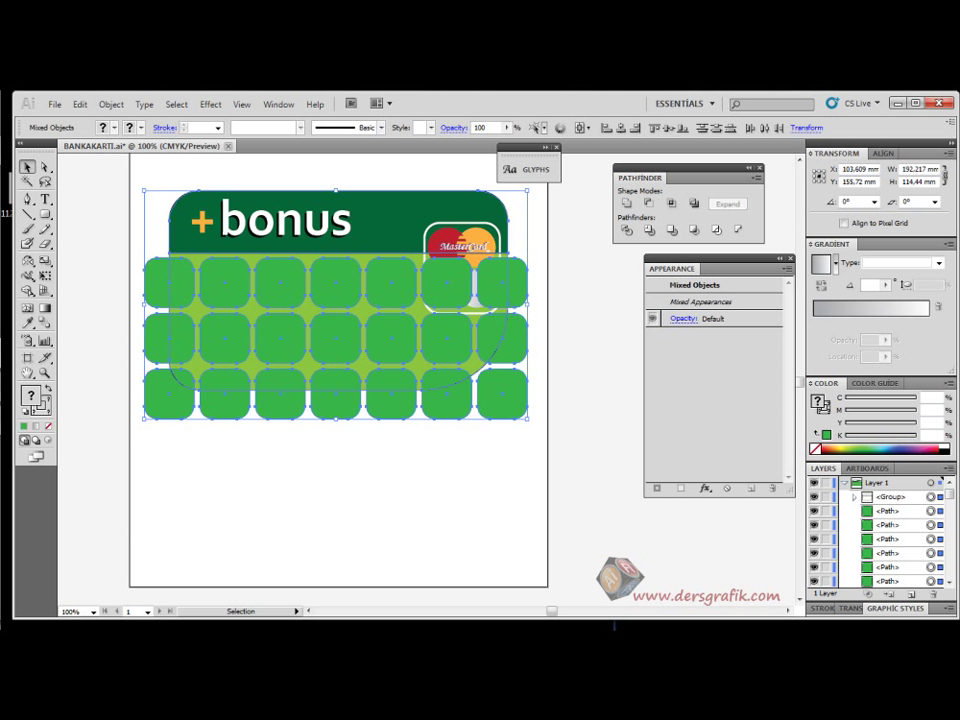
left_click(580, 300)
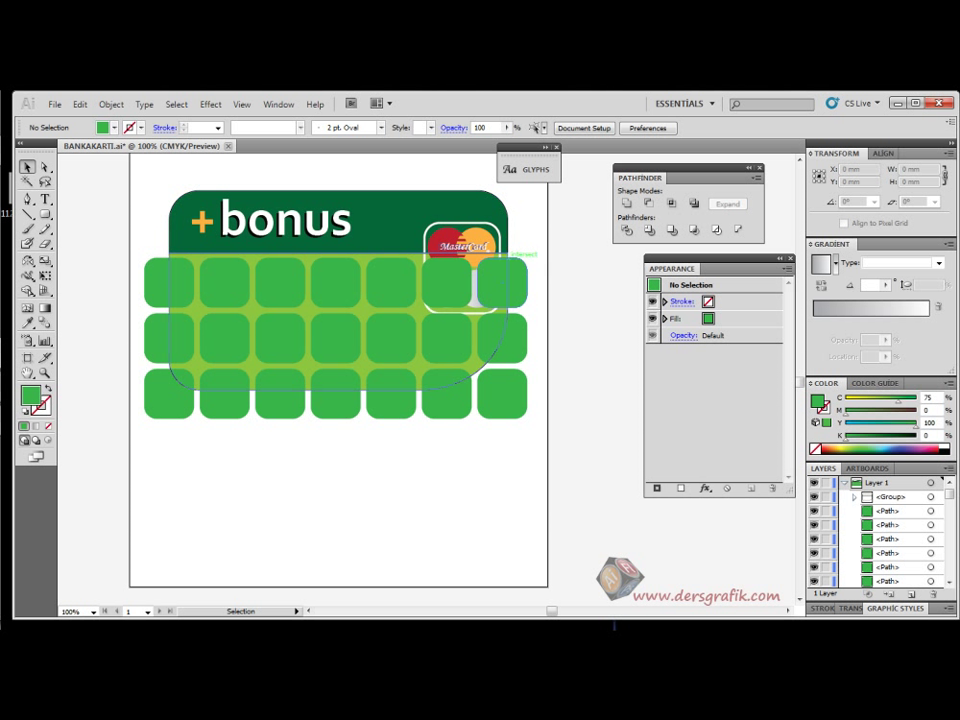
Directly select and delete both parts of the outlined card copy, the lower area and the upper band
key("a")
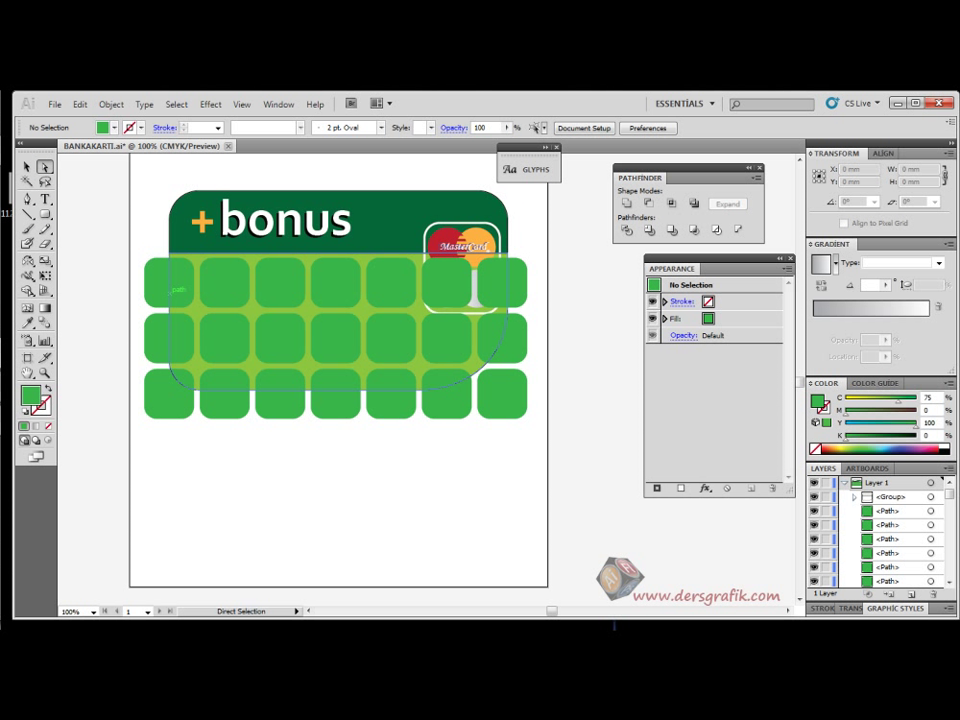
left_click(172, 289)
left_click(540, 400)
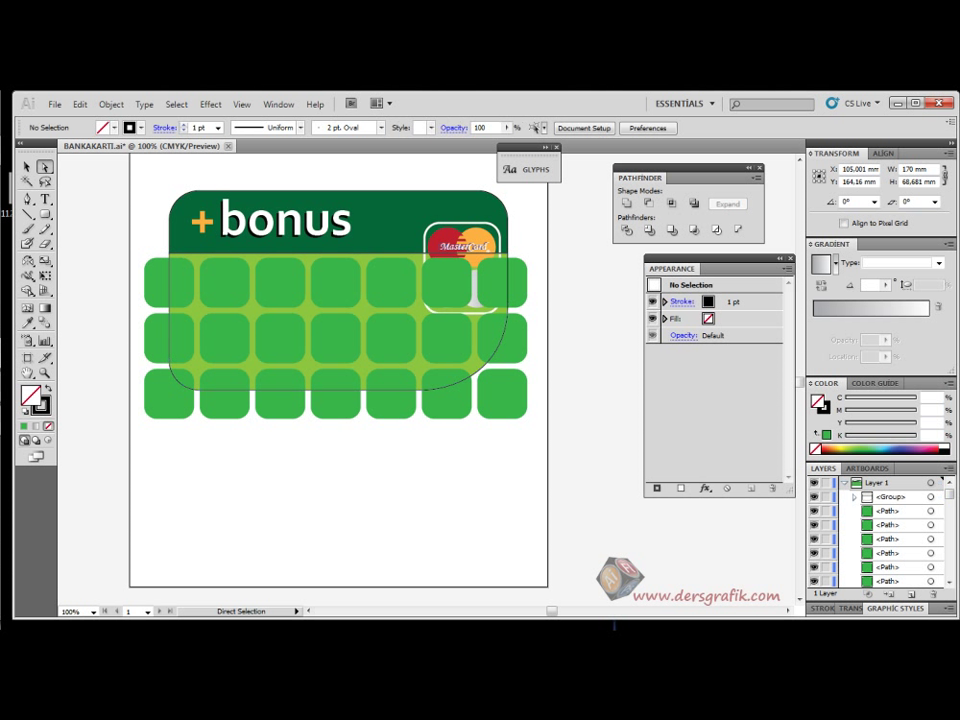
left_click(490, 359)
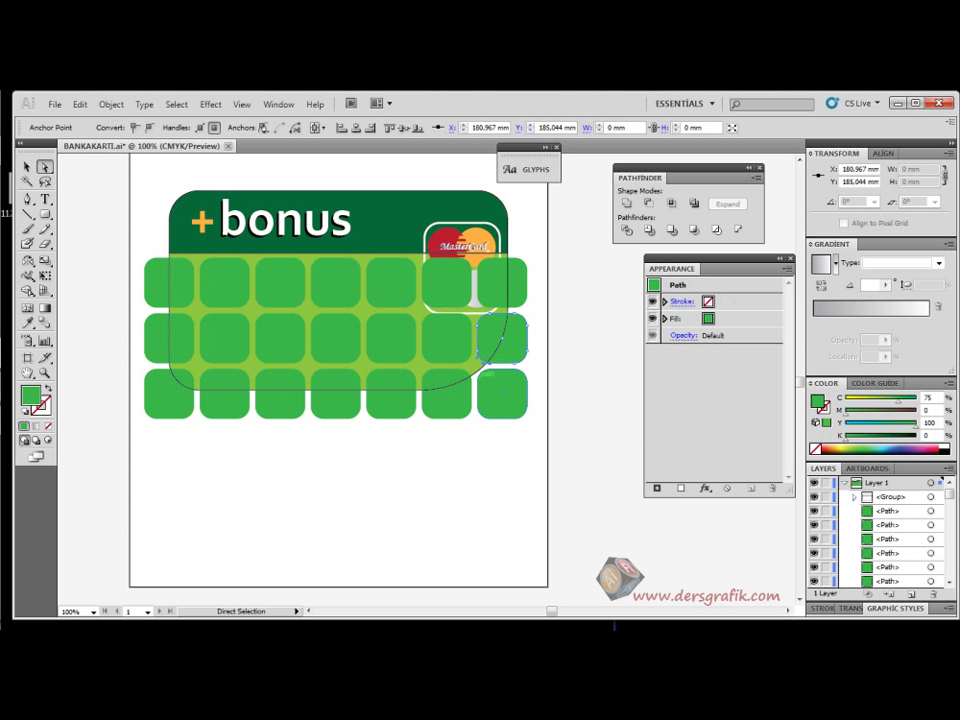
left_click(508, 237)
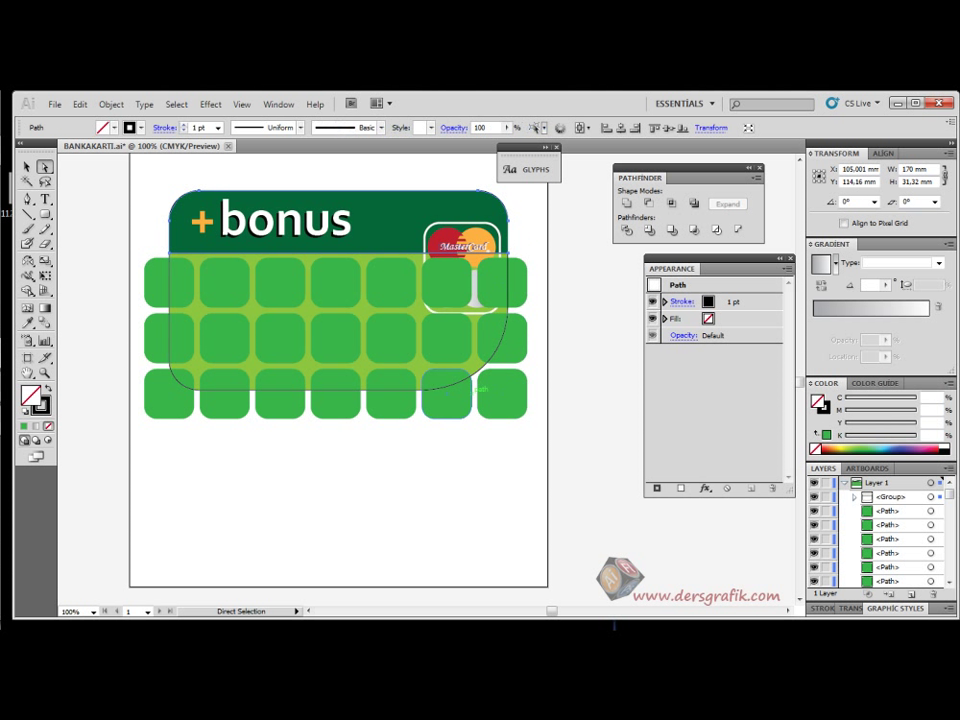
left_click(424, 390)
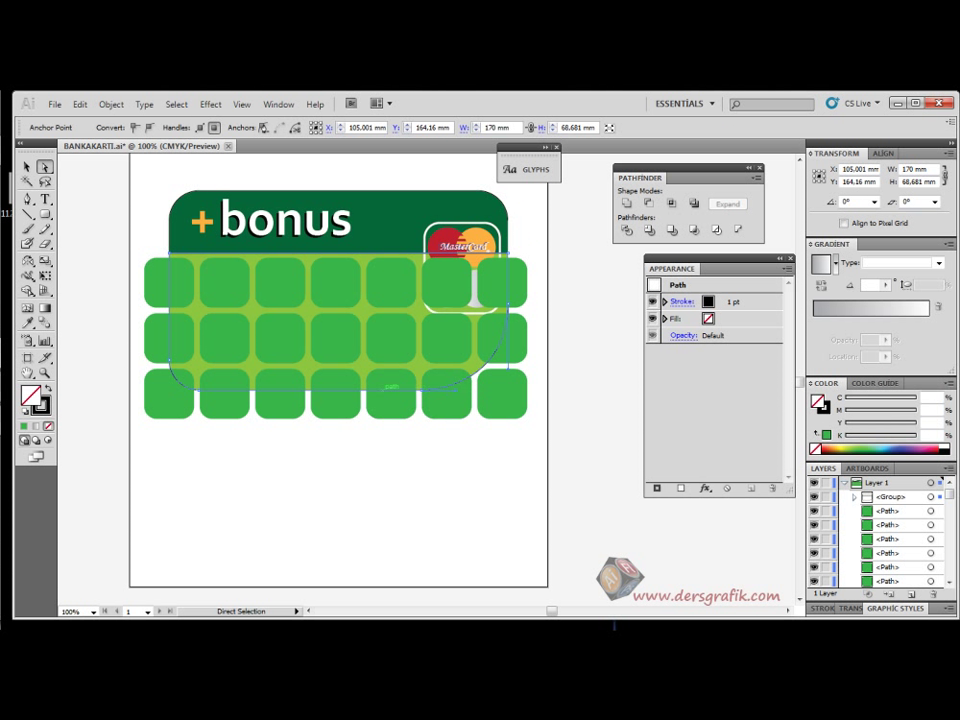
key("Delete")
key("Delete")
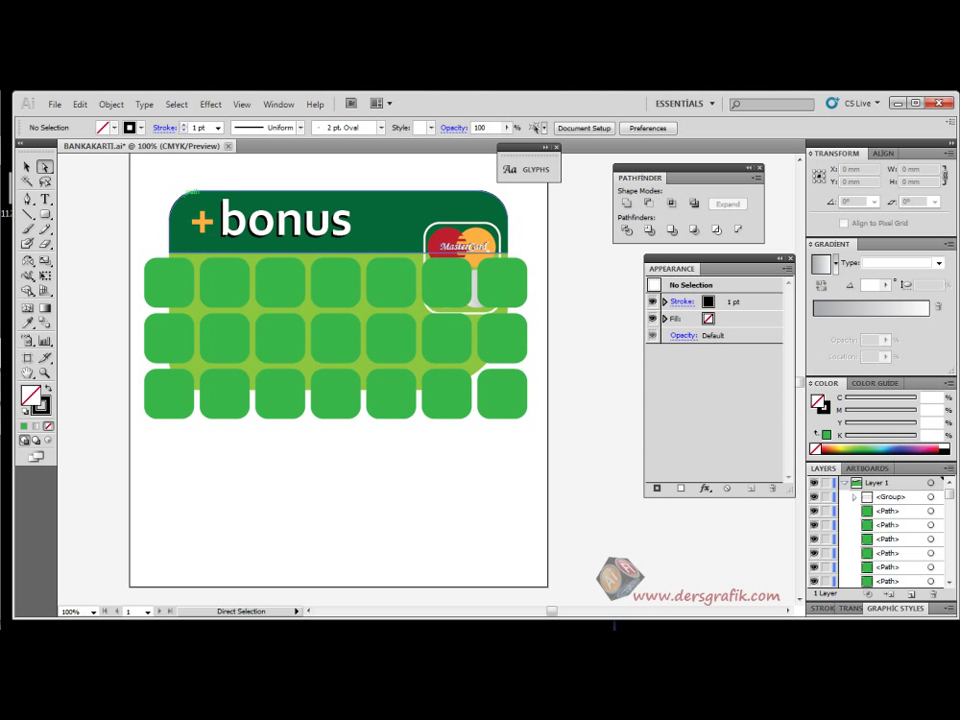
left_click(179, 199)
key("Delete")
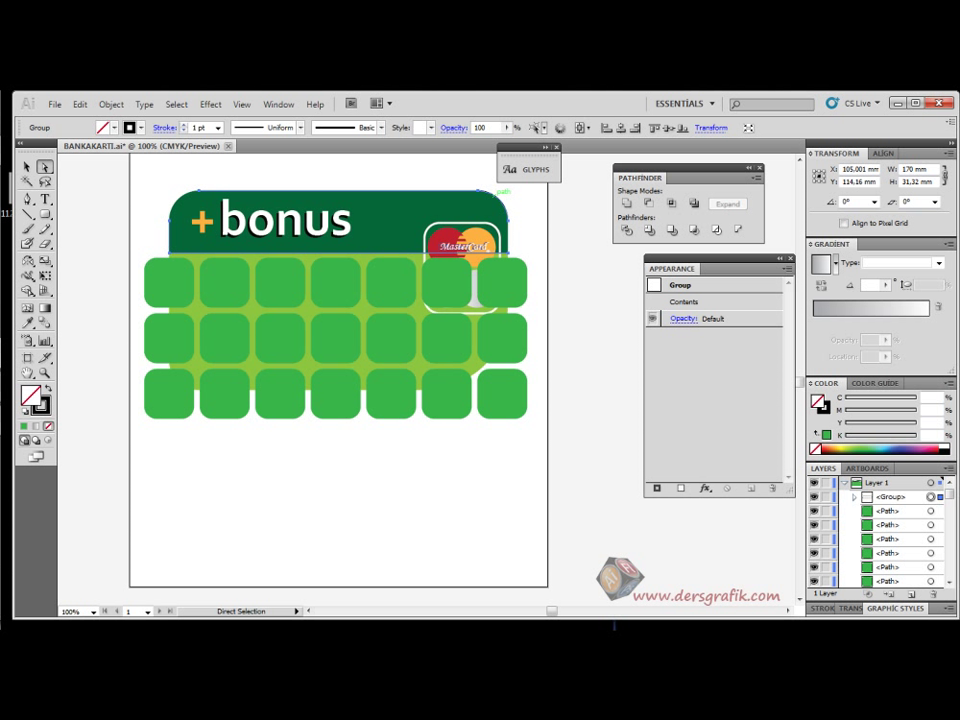
key("Delete")
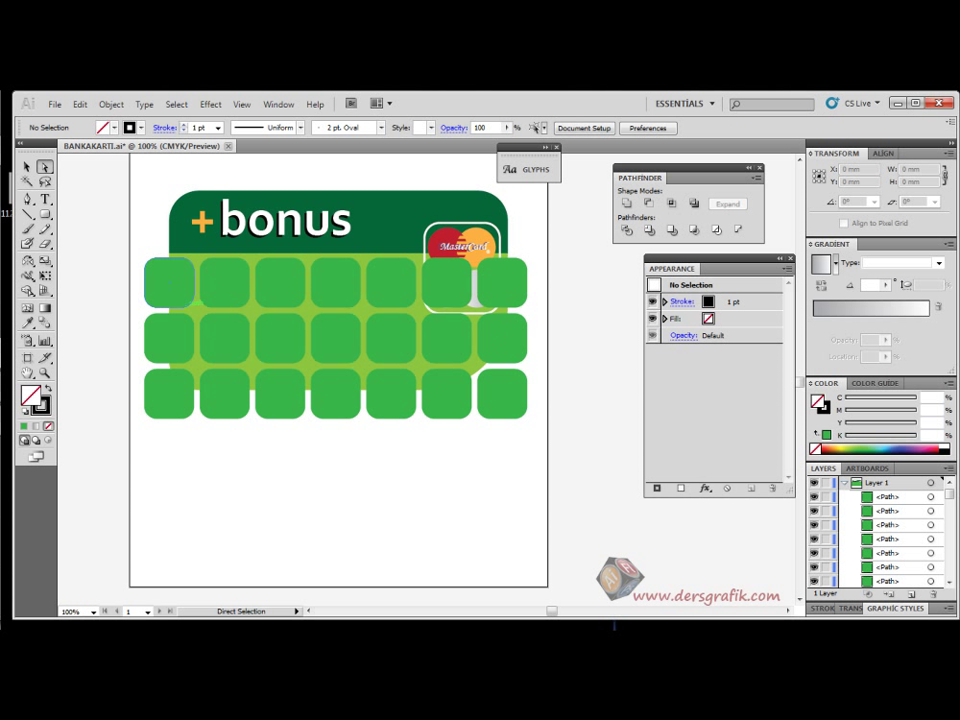
Copy the card's light green area, paste it in front in place, and apply Bring to Front to the copy
left_click(502, 255)
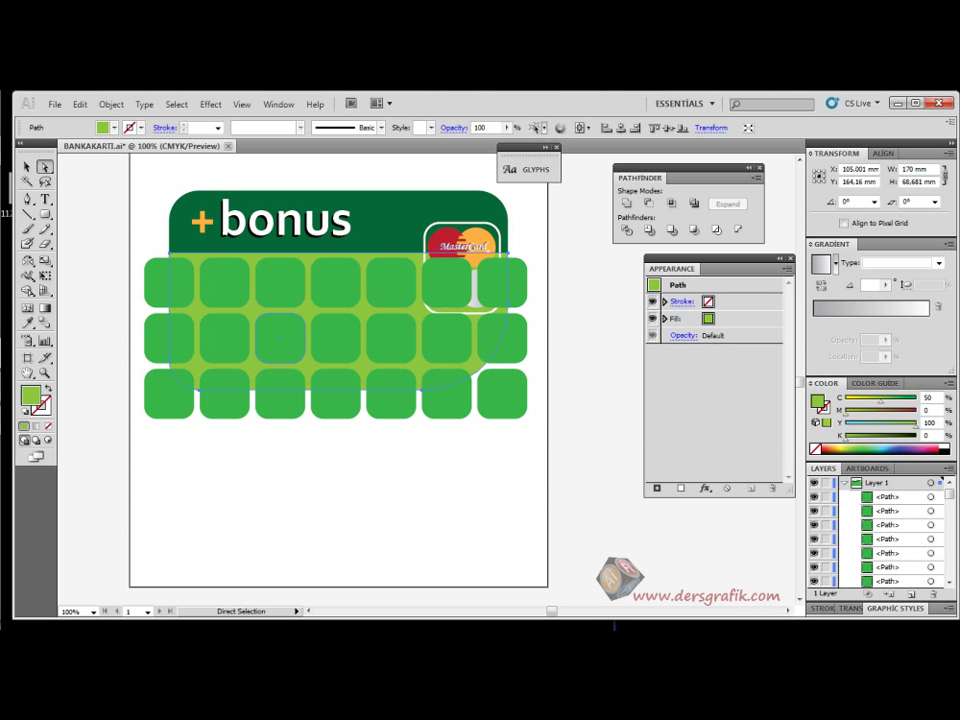
key("v")
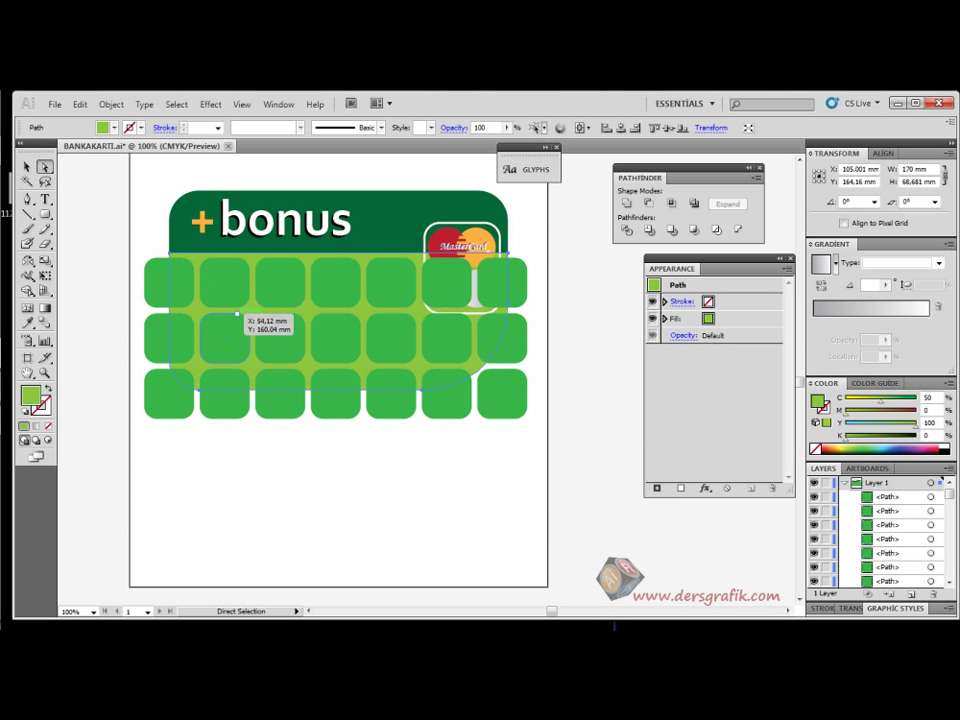
key("v")
key("a")
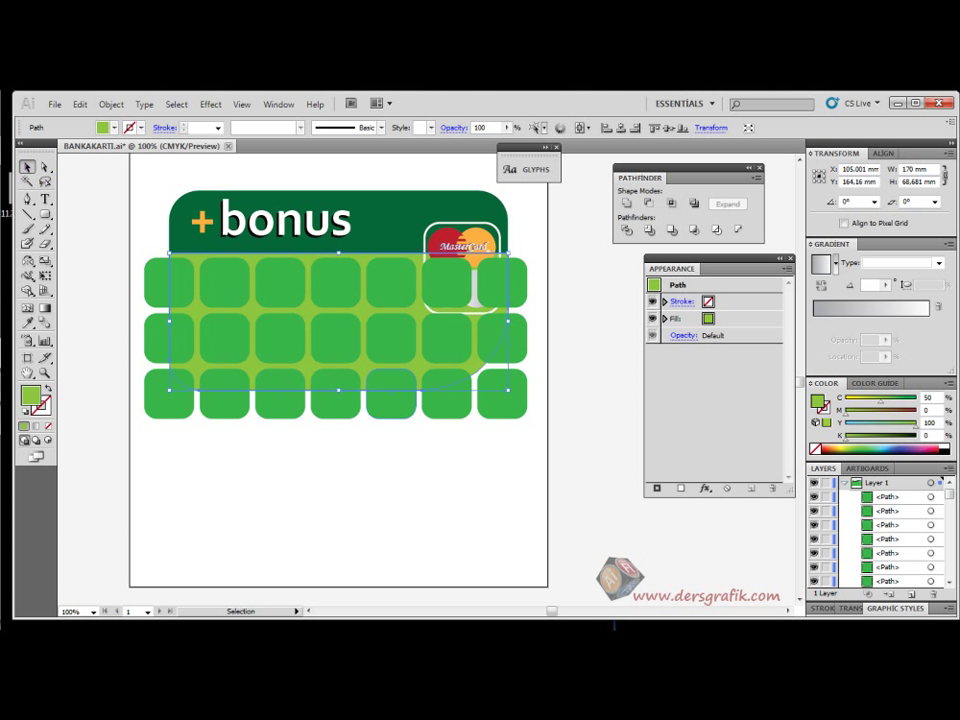
key("v")
right_click(198, 316)
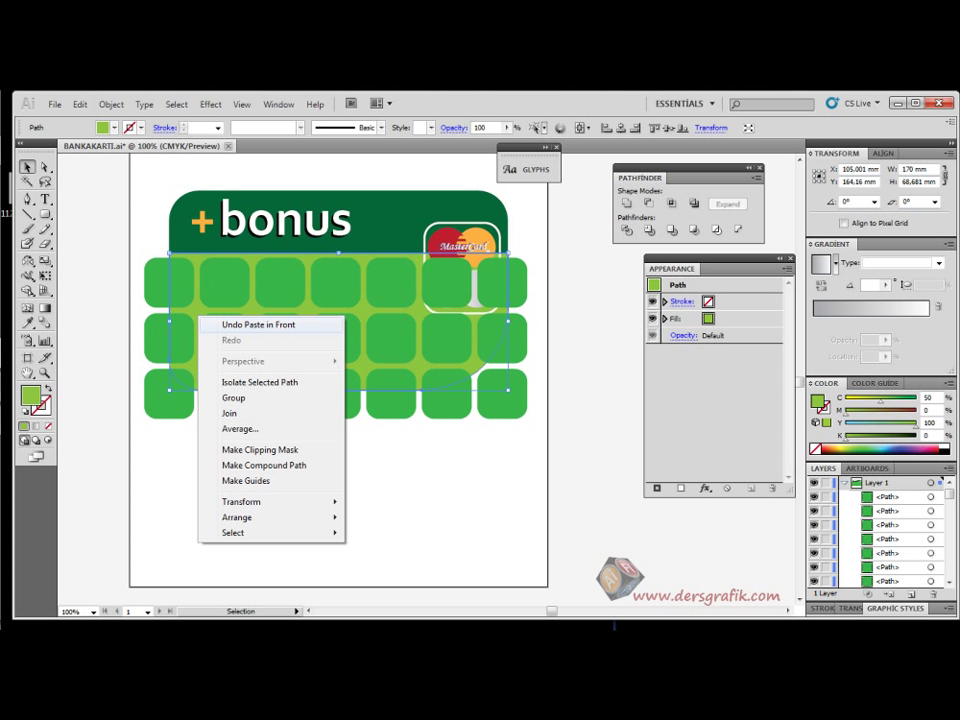
mouse_move(240, 517)
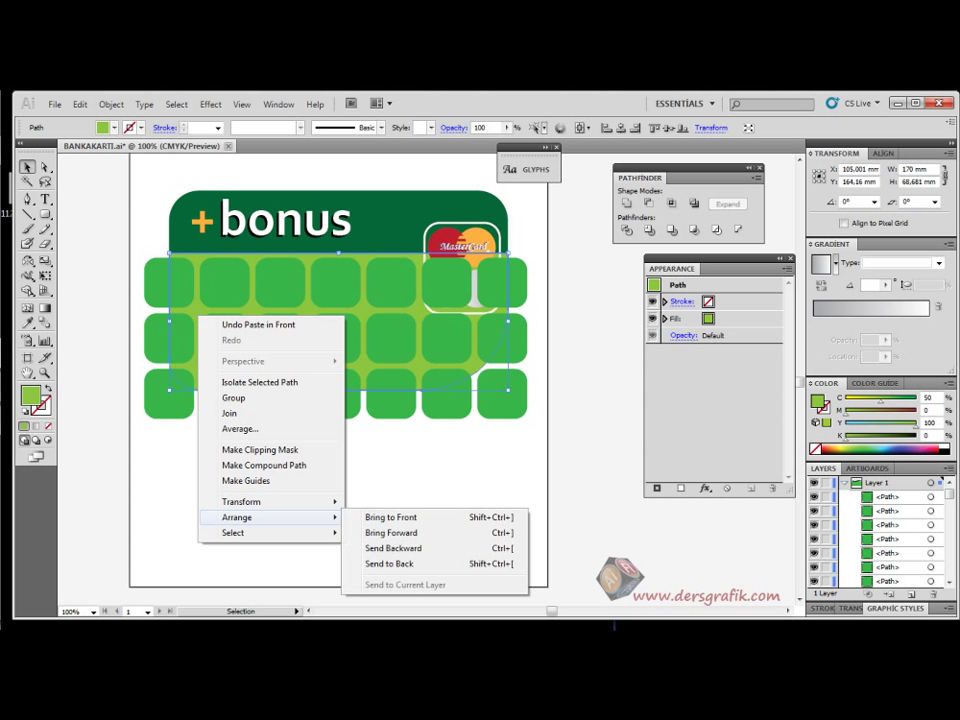
left_click(391, 517)
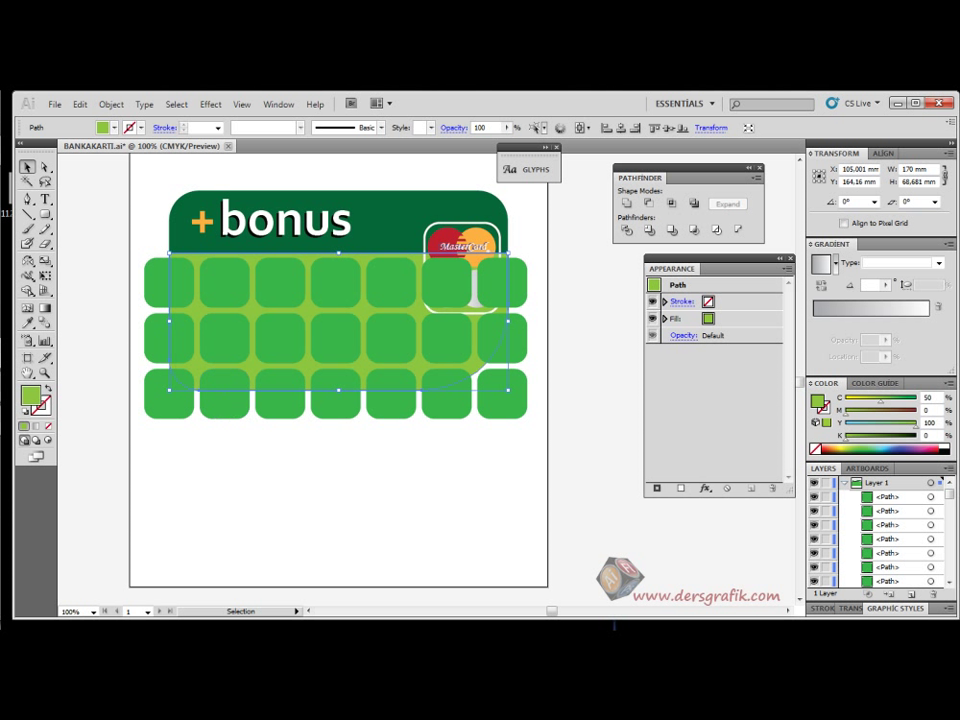
Directly select only the light green shape inside the card group and try Bring to Front on it again
left_click(236, 458)
left_click(197, 246)
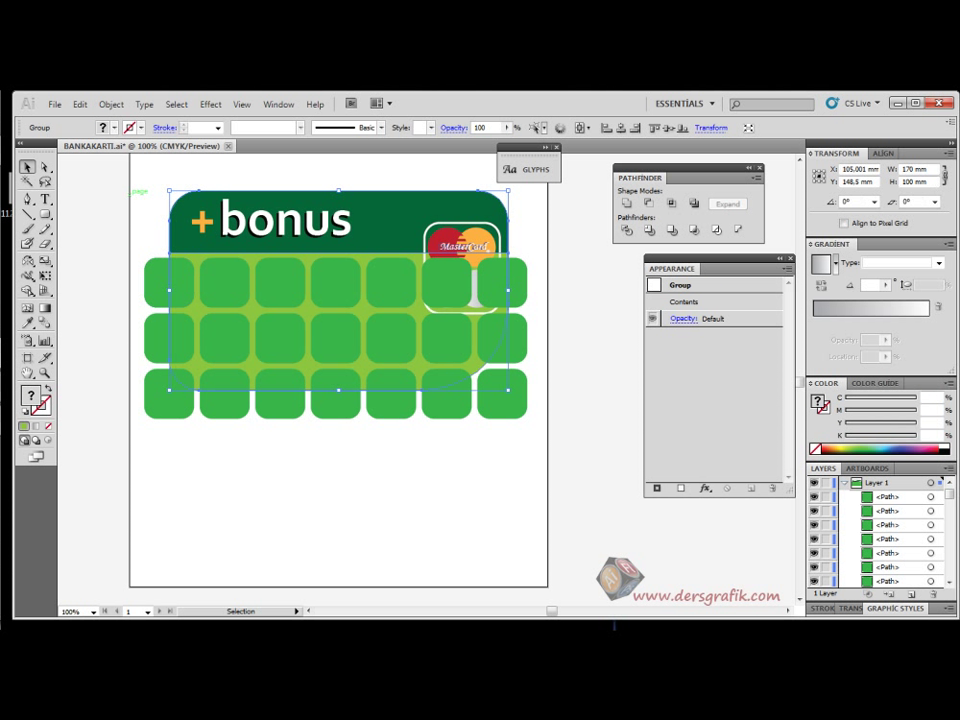
left_click(45, 167)
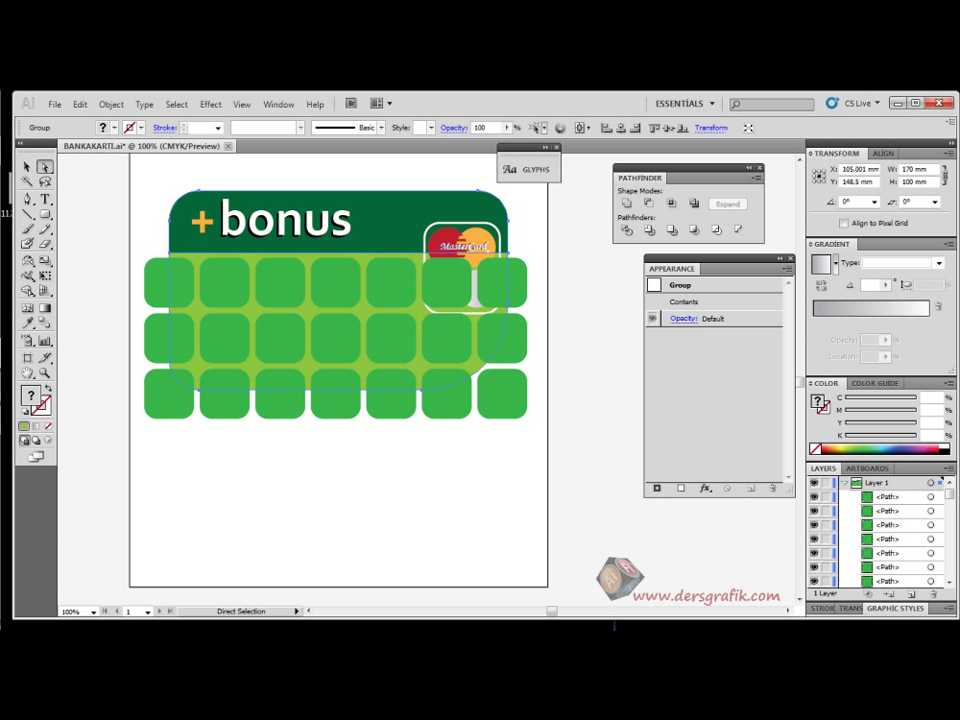
left_click(137, 222)
left_click(197, 333)
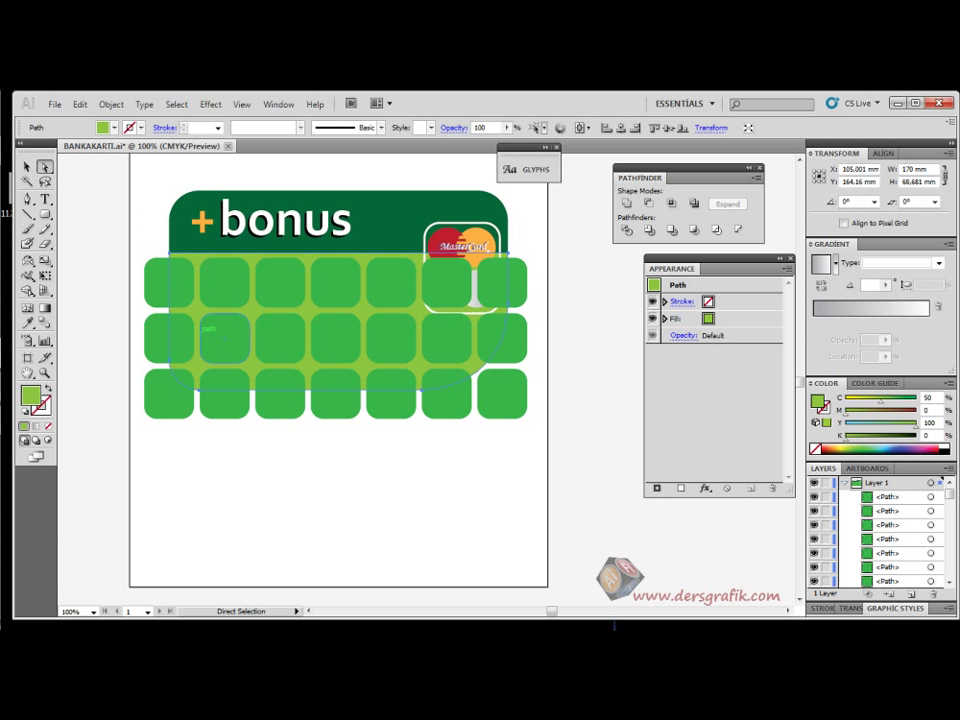
right_click(195, 314)
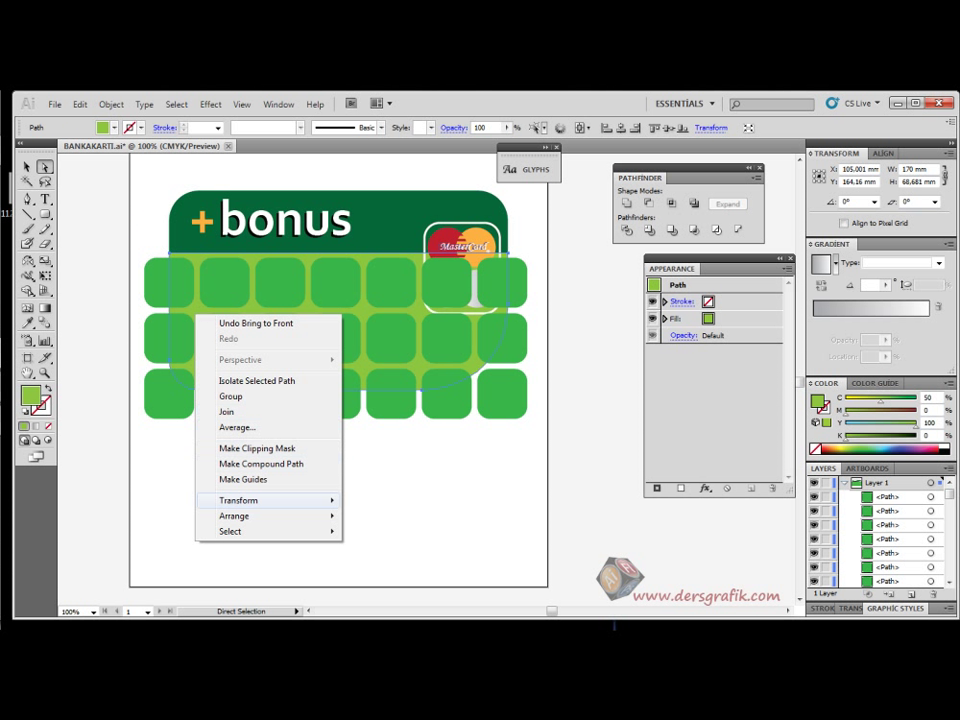
mouse_move(300, 516)
left_click(390, 516)
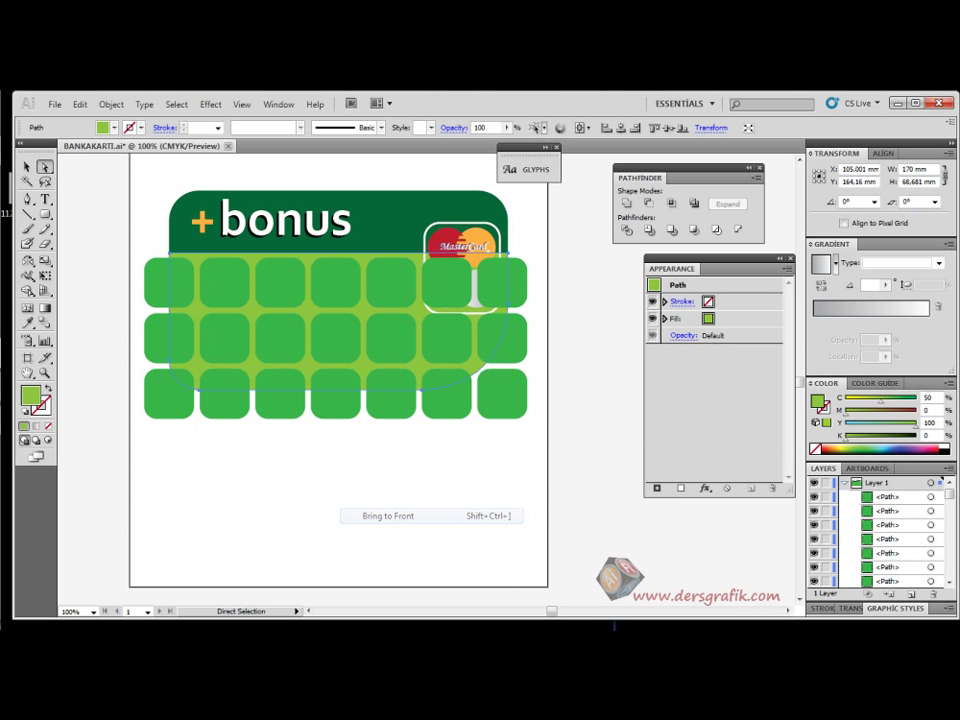
Select the card's light green area inside its group, exit isolation, and paste a copy outside the group exactly over the original area
left_click(392, 510)
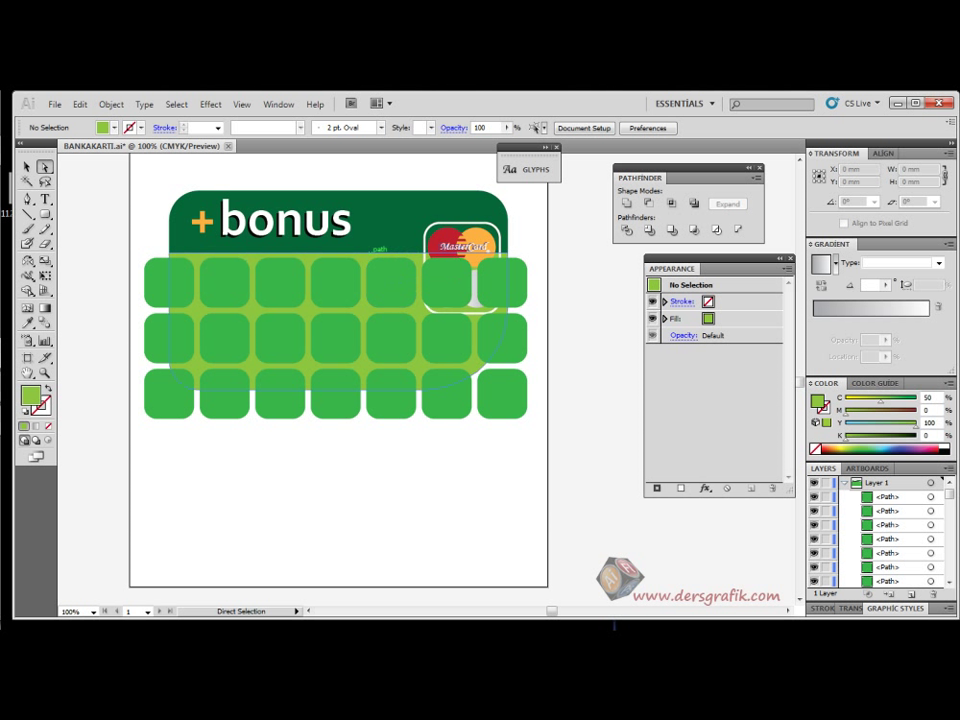
left_click(371, 253)
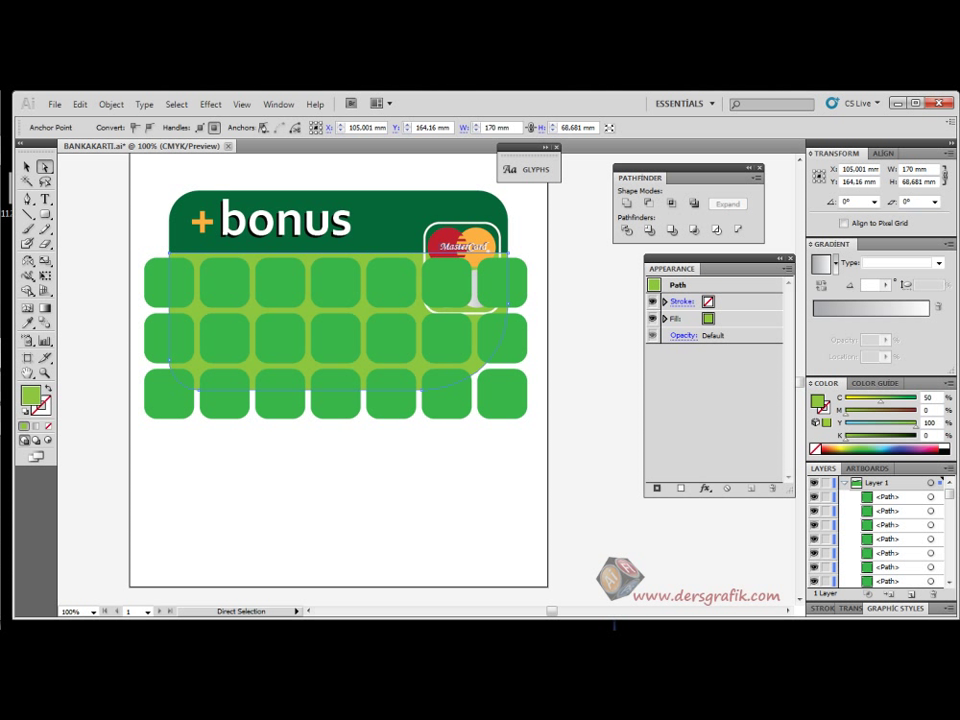
key("v")
double_click(336, 253)
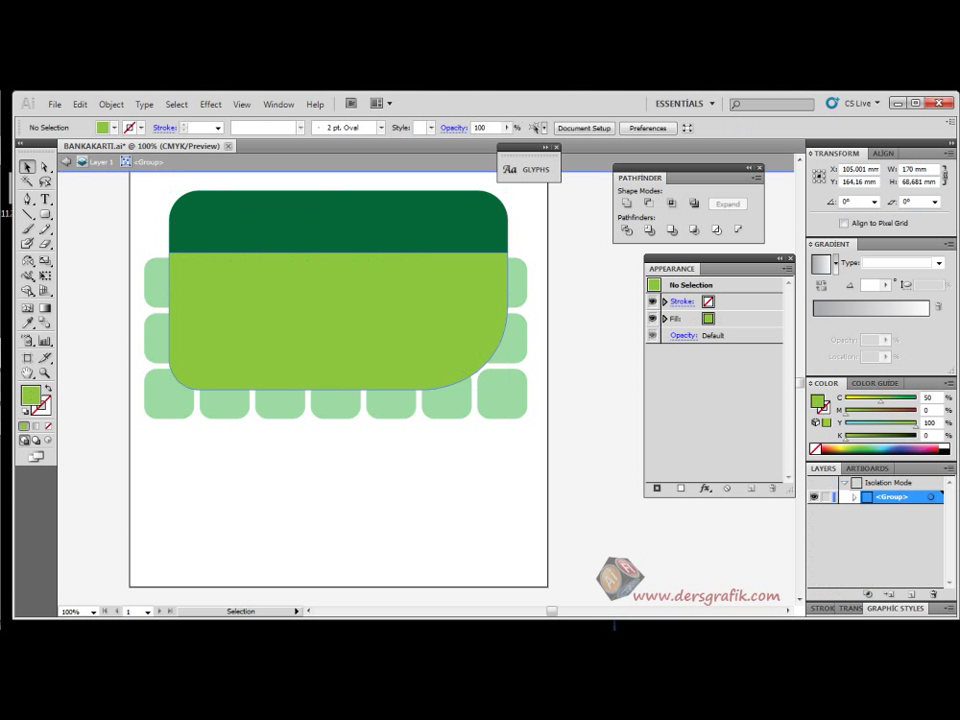
left_click(336, 253)
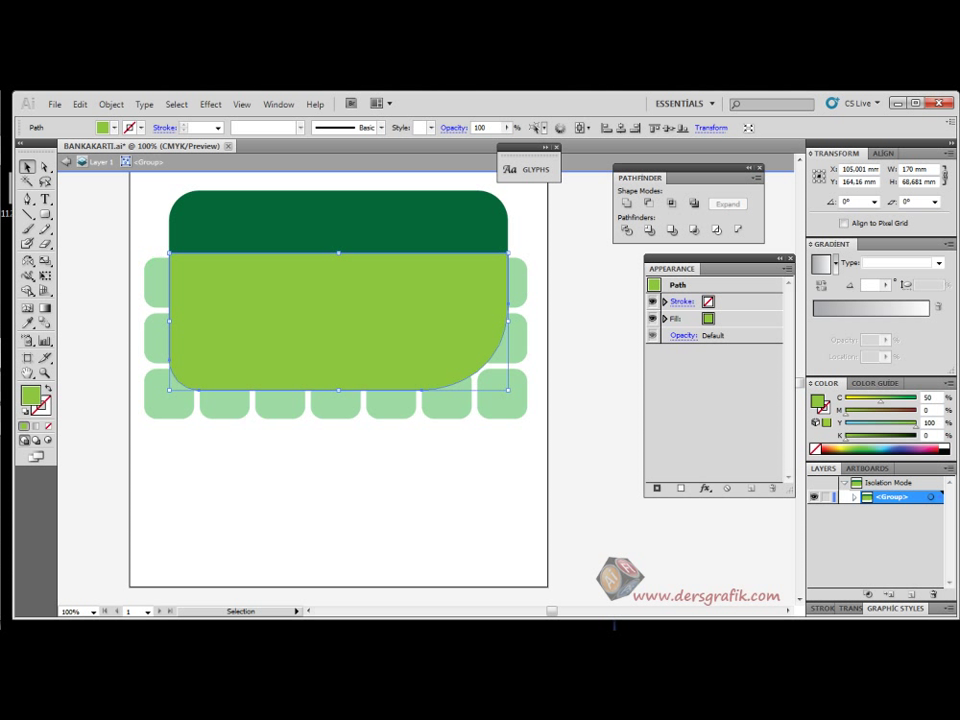
key("a")
key("v")
key("Escape")
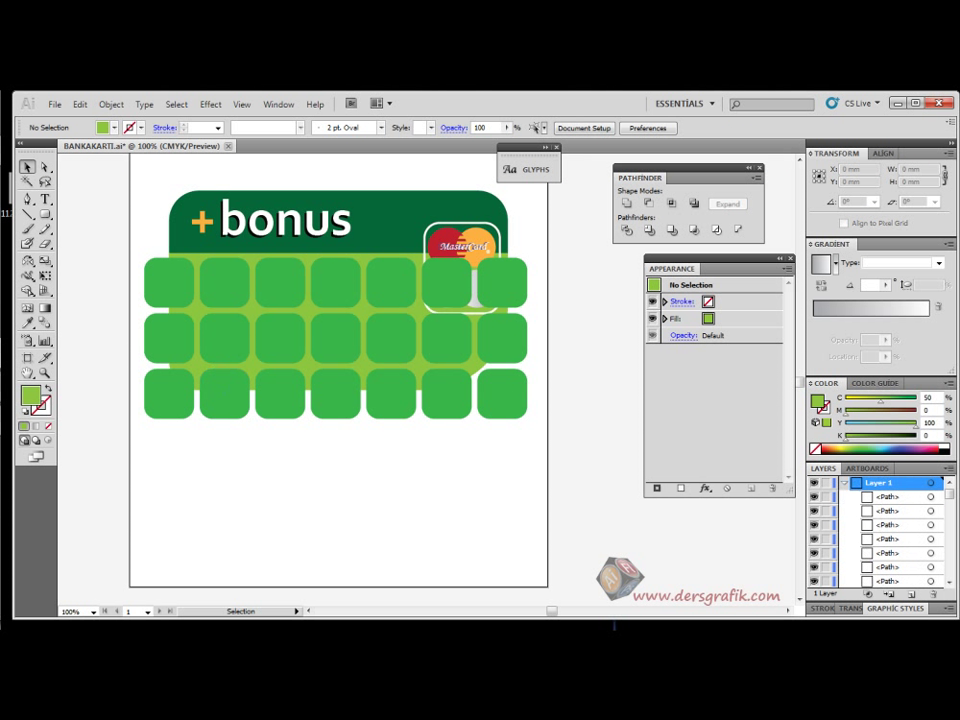
key("ctrl+v")
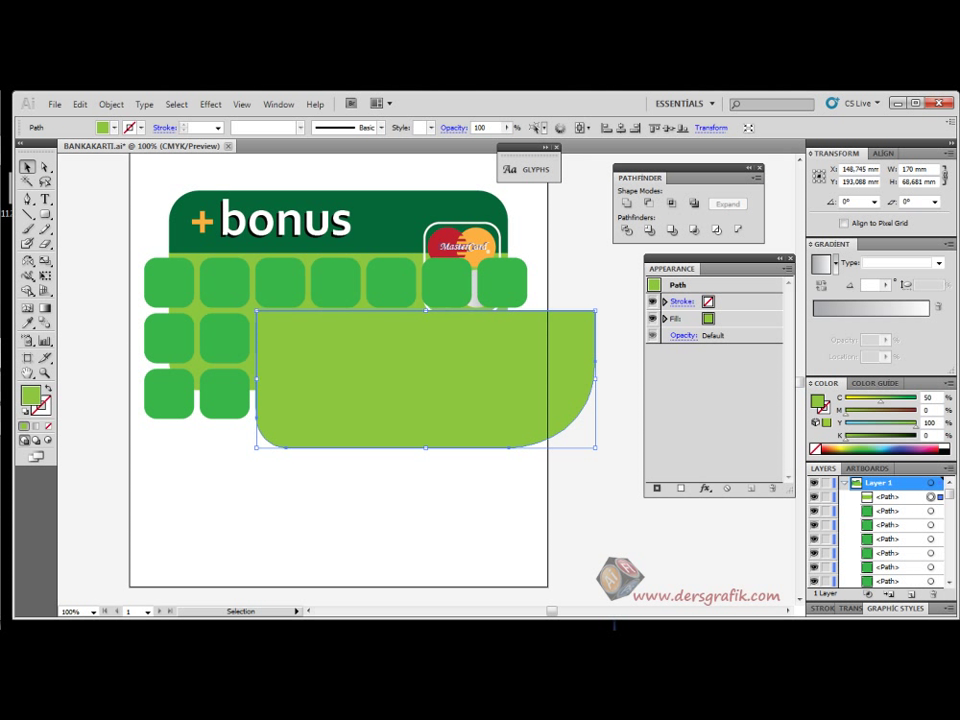
left_click_drag(469, 414, 400, 363)
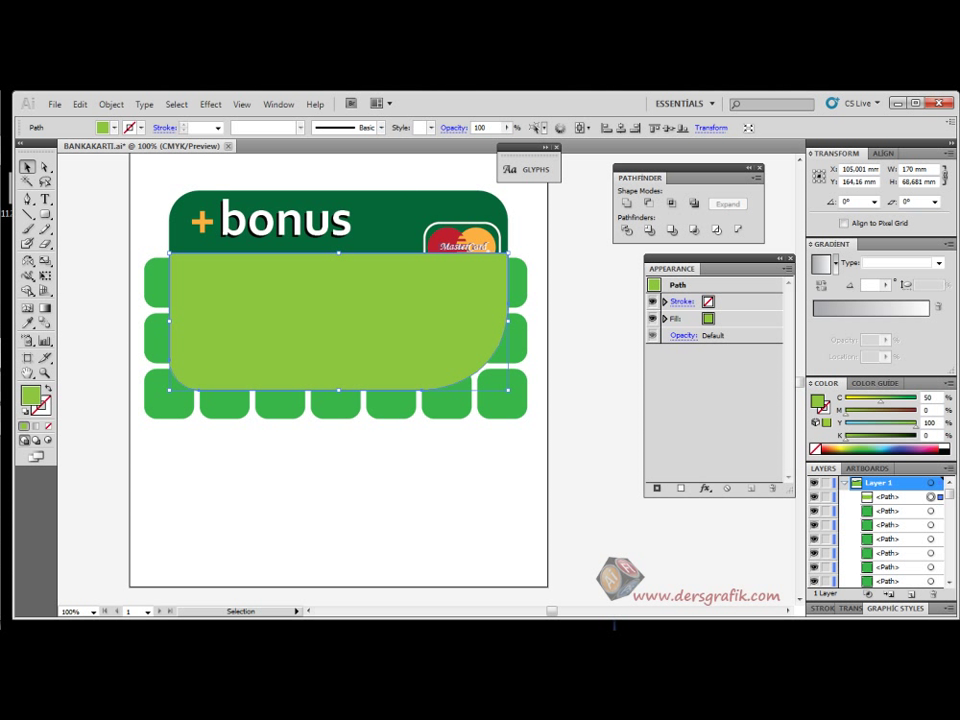
Switch the document to Outline view and deselect everything
left_click(279, 104)
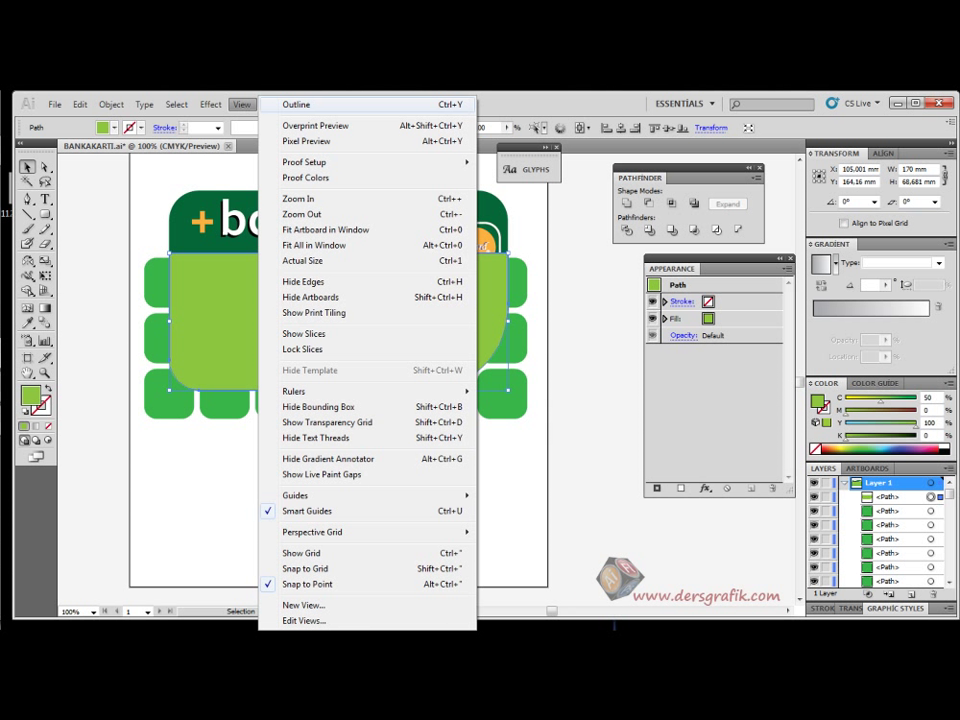
left_click(296, 104)
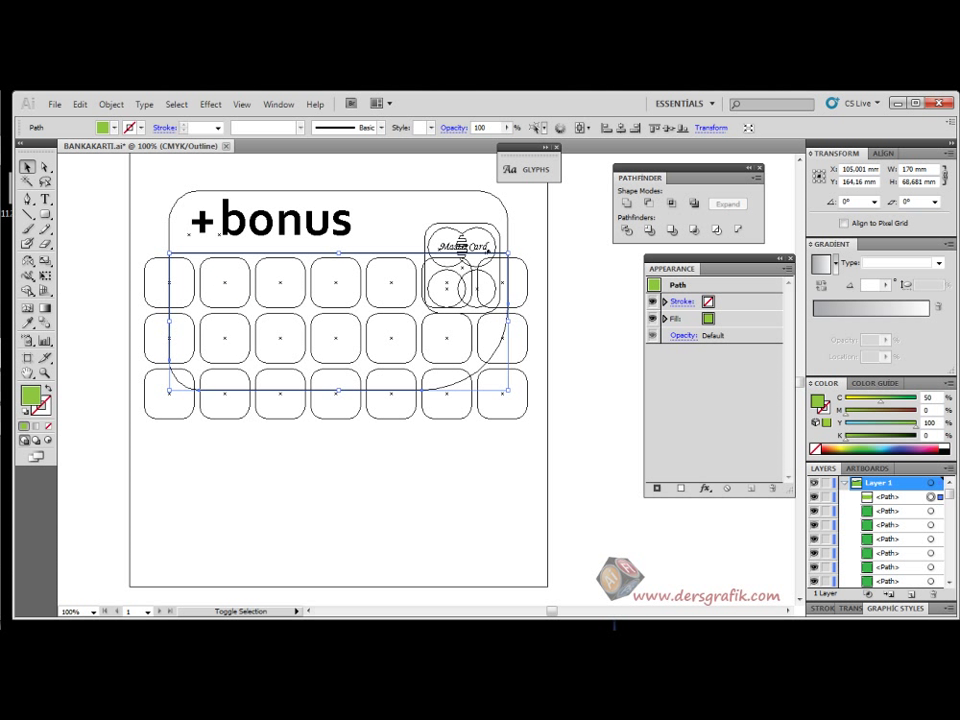
left_click(578, 296)
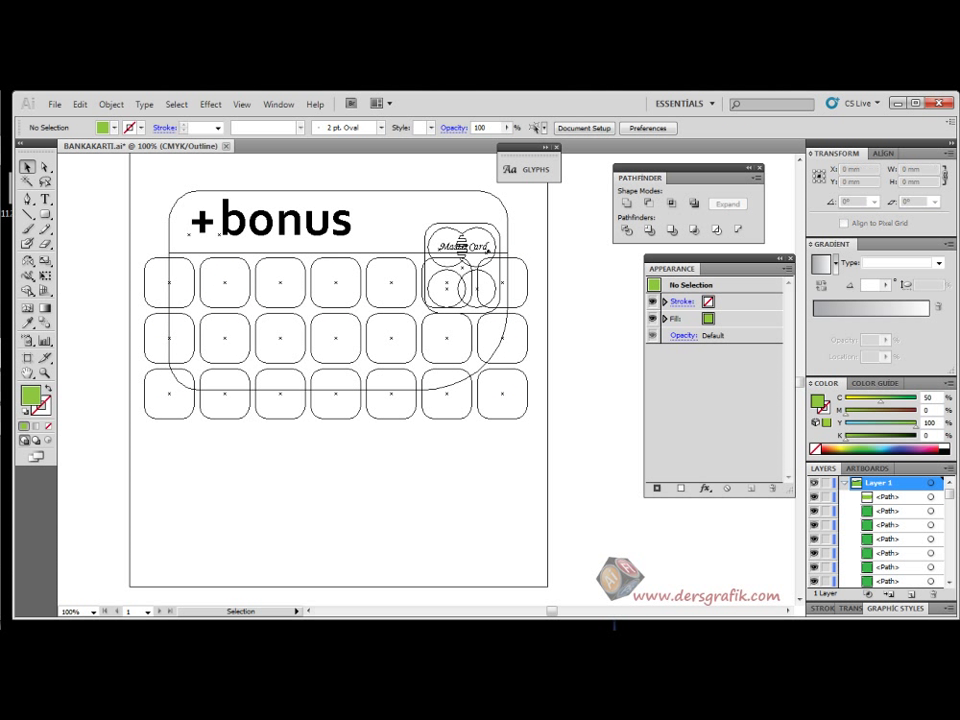
Select all 21 rounded squares in the three rows together with the pasted copy of the light green area
left_click(527, 276)
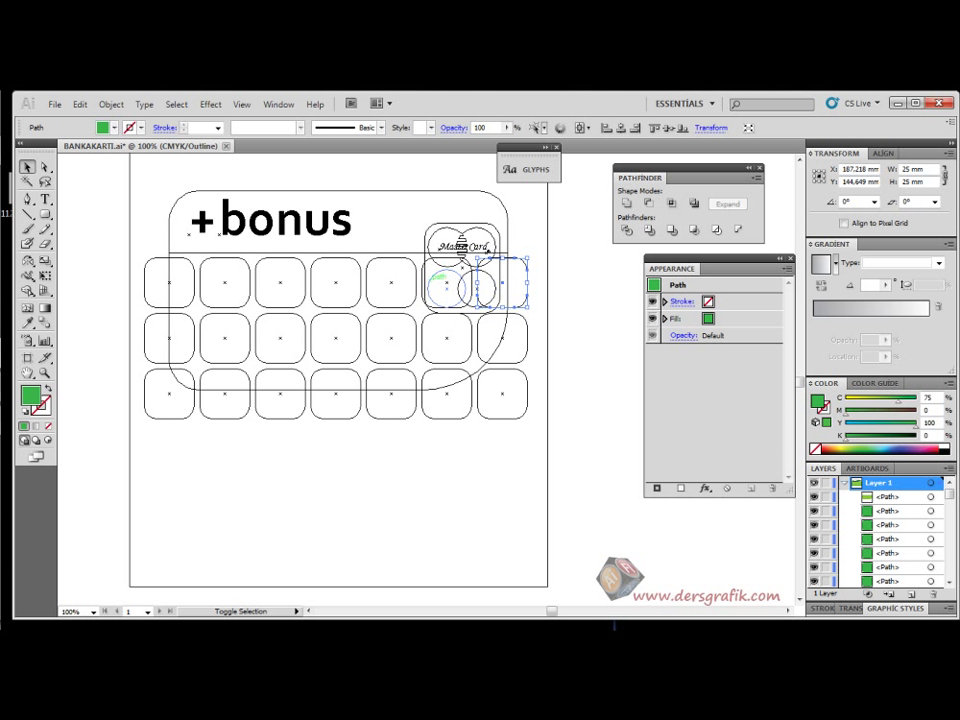
left_click(423, 281, "shift")
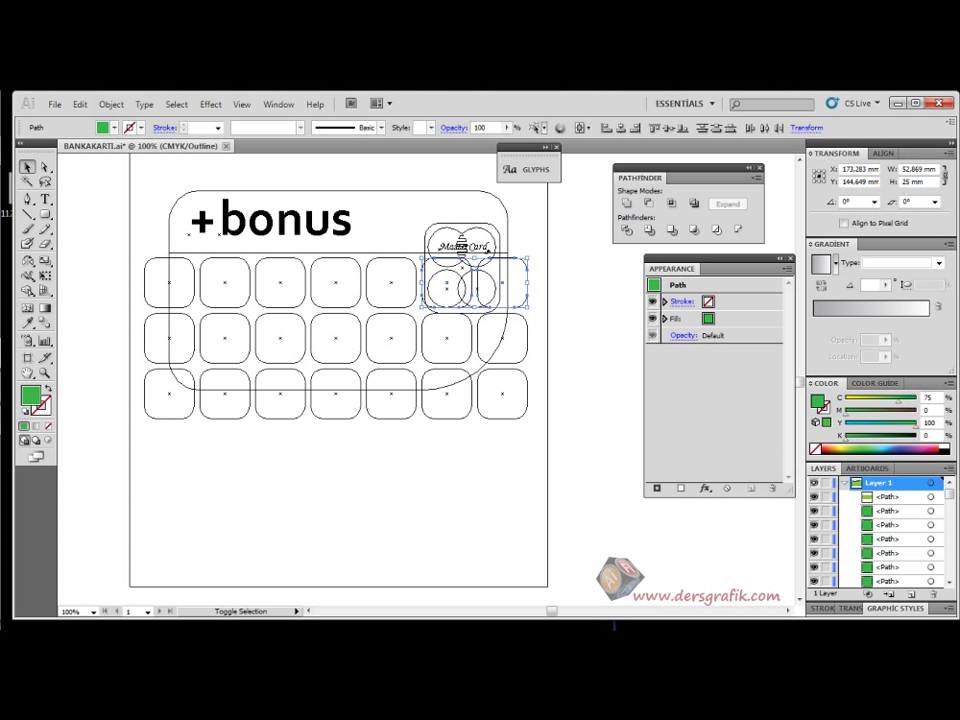
left_click(368, 279, "shift")
left_click(333, 282, "shift")
left_click(259, 276, "shift")
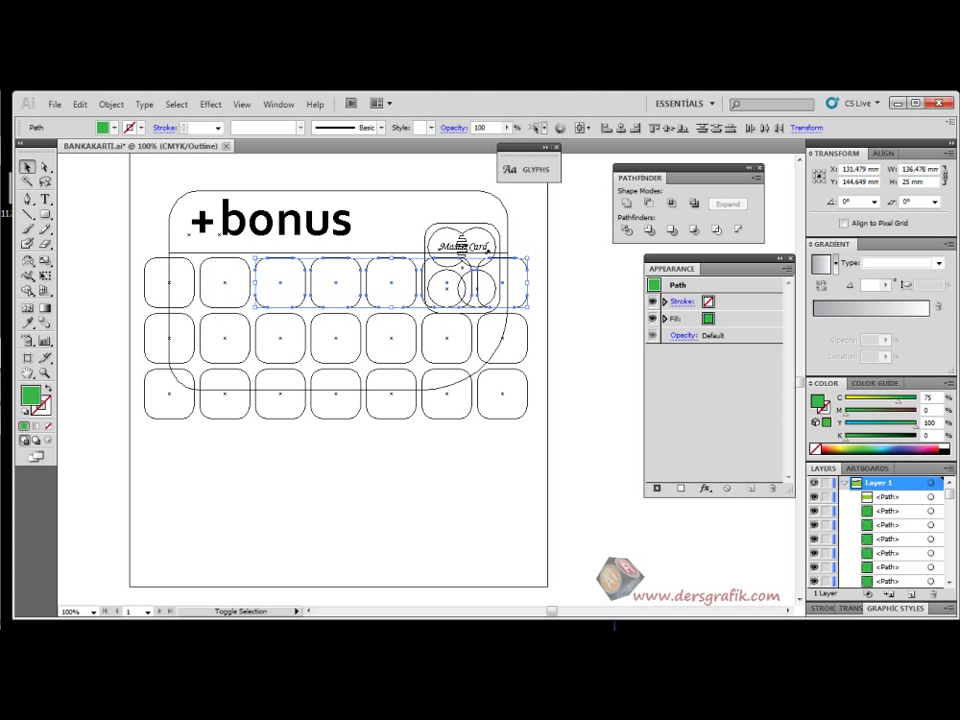
left_click(204, 272, "shift")
left_click(150, 272, "shift")
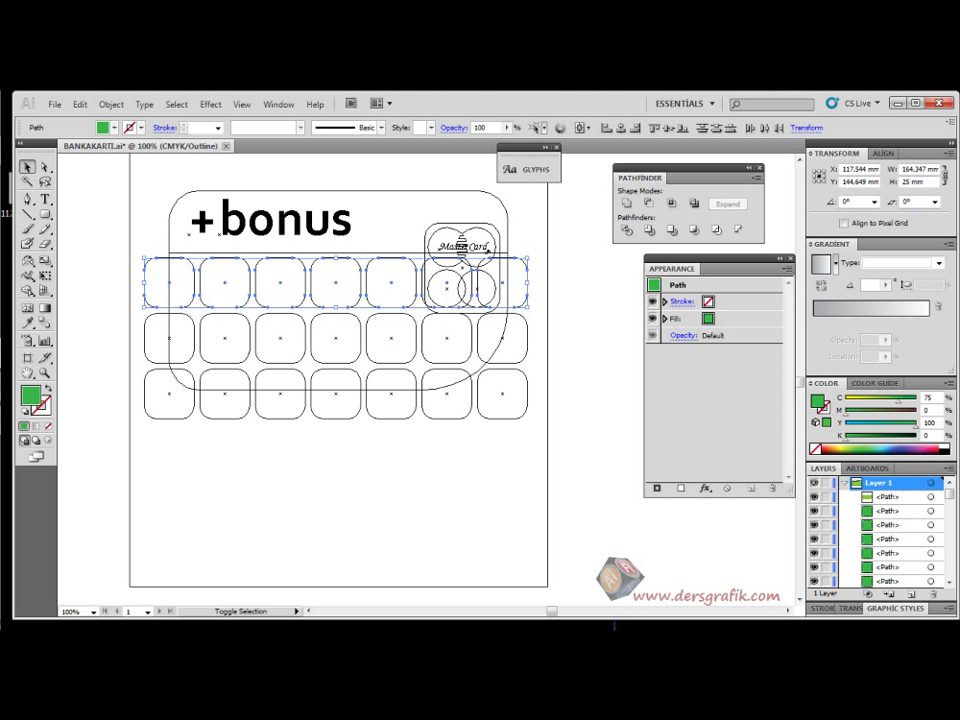
left_click(150, 326, "shift")
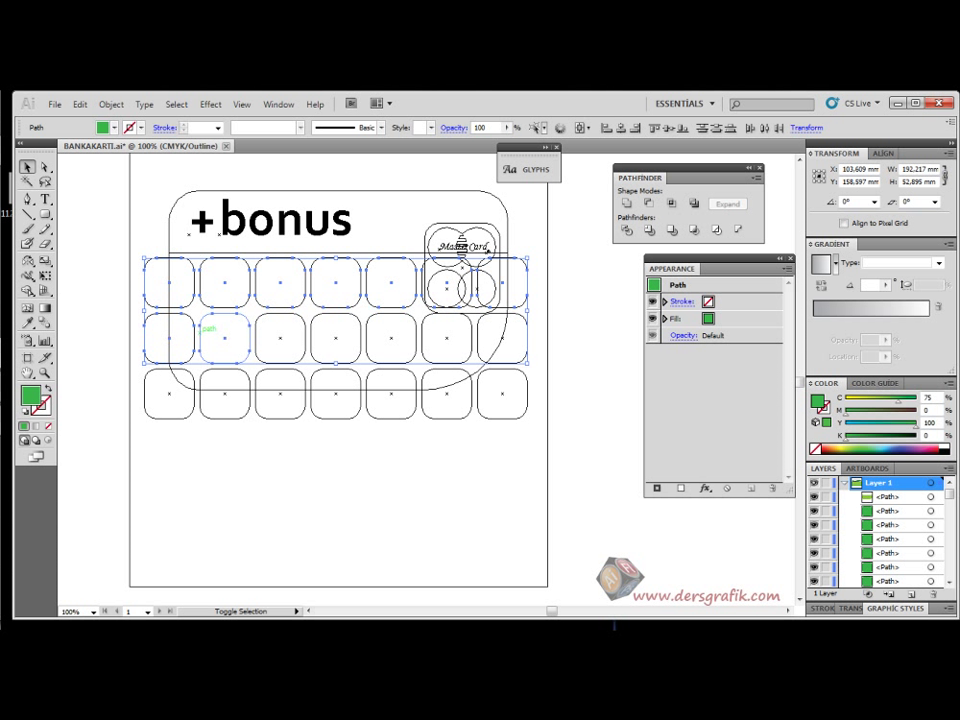
left_click(206, 328, "shift")
left_click(262, 330, "shift")
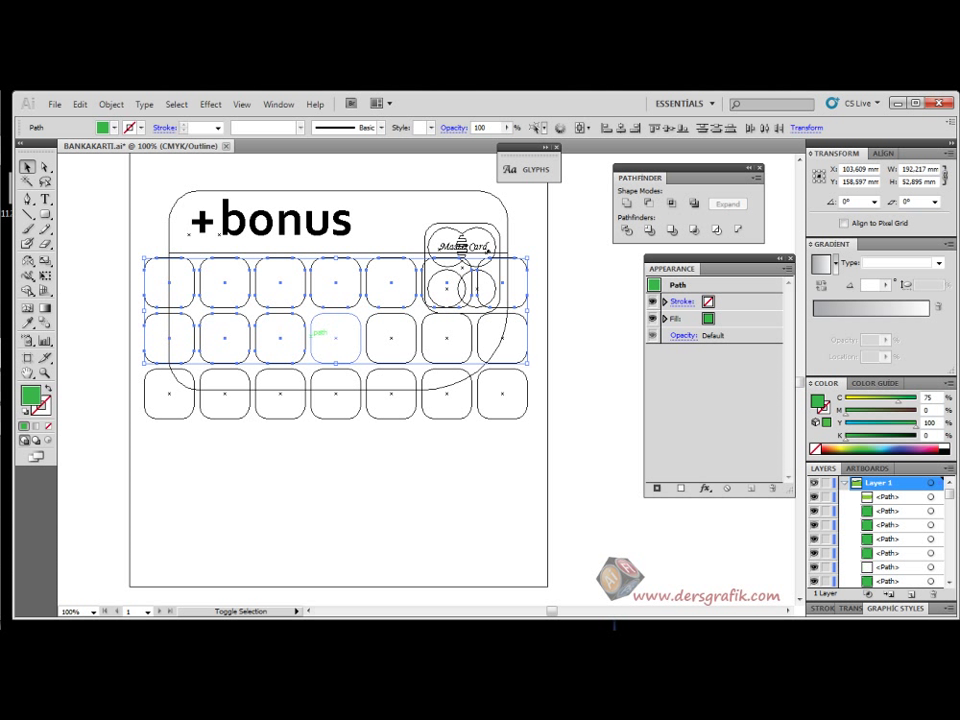
left_click(318, 332, "shift")
left_click(374, 333, "shift")
left_click(432, 336, "shift")
left_click(490, 337, "shift")
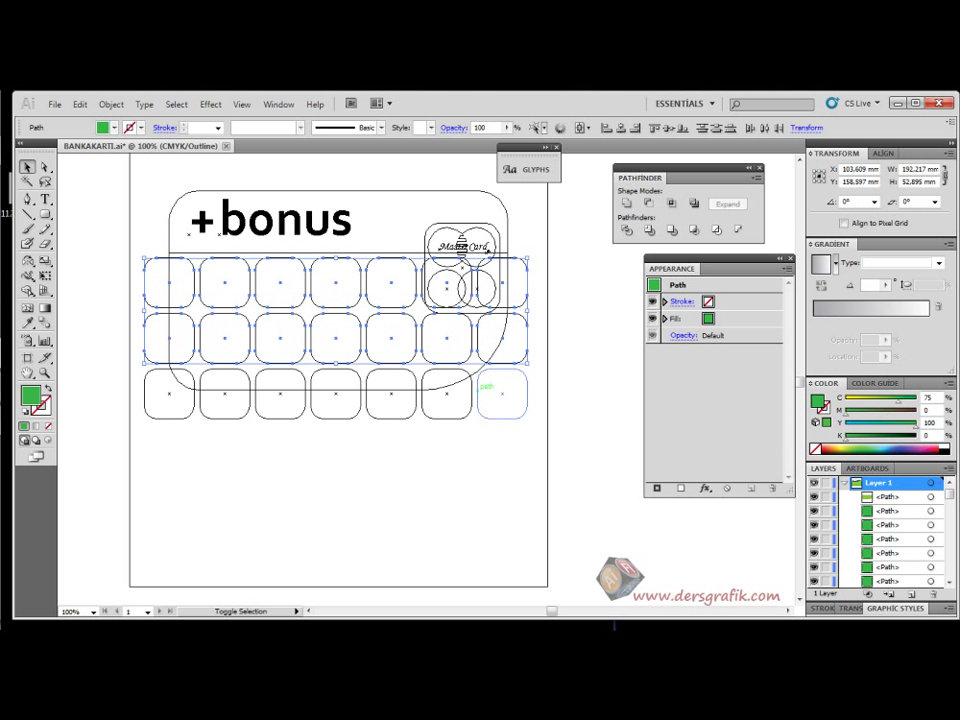
left_click(500, 395, "shift")
left_click(428, 400, "shift")
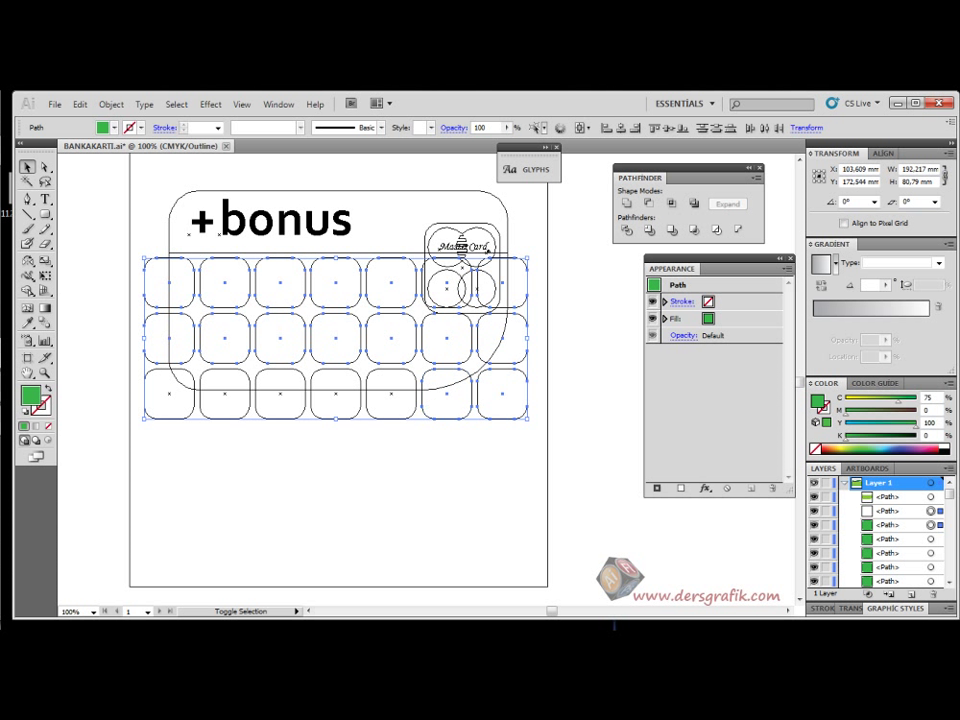
left_click(380, 398, "shift")
left_click(318, 397, "shift")
left_click(205, 397, "shift")
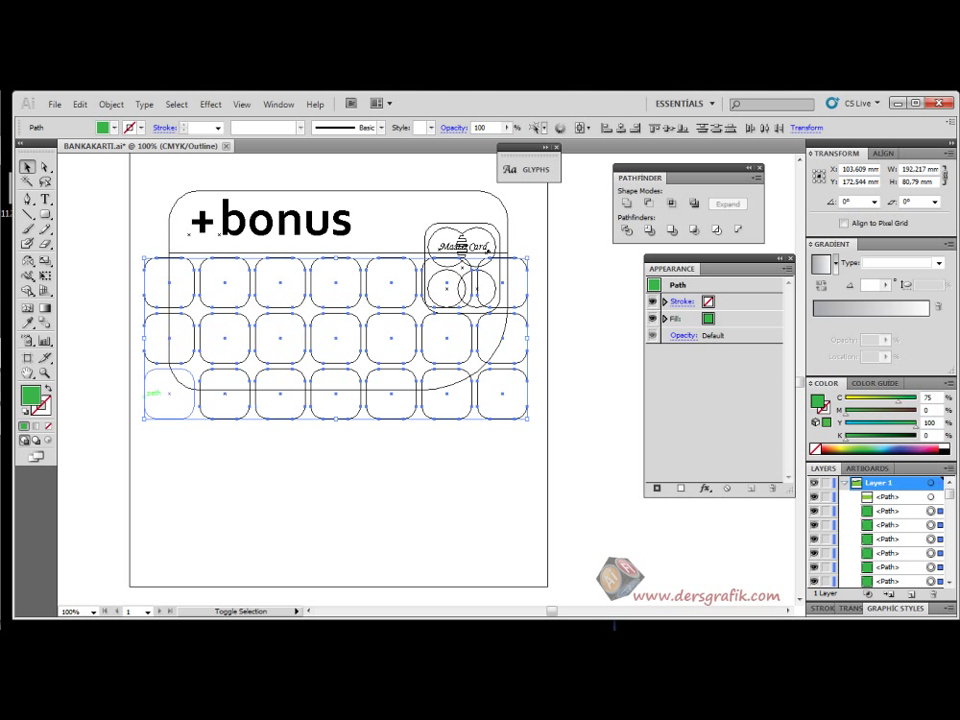
left_click(148, 396, "shift")
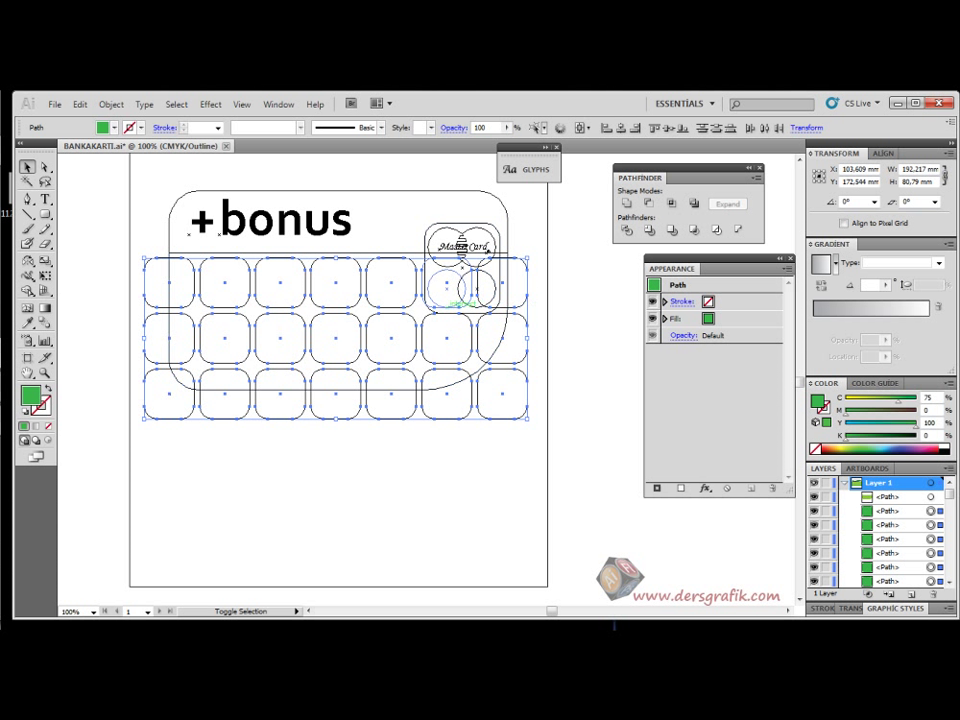
left_click(198, 243, "shift")
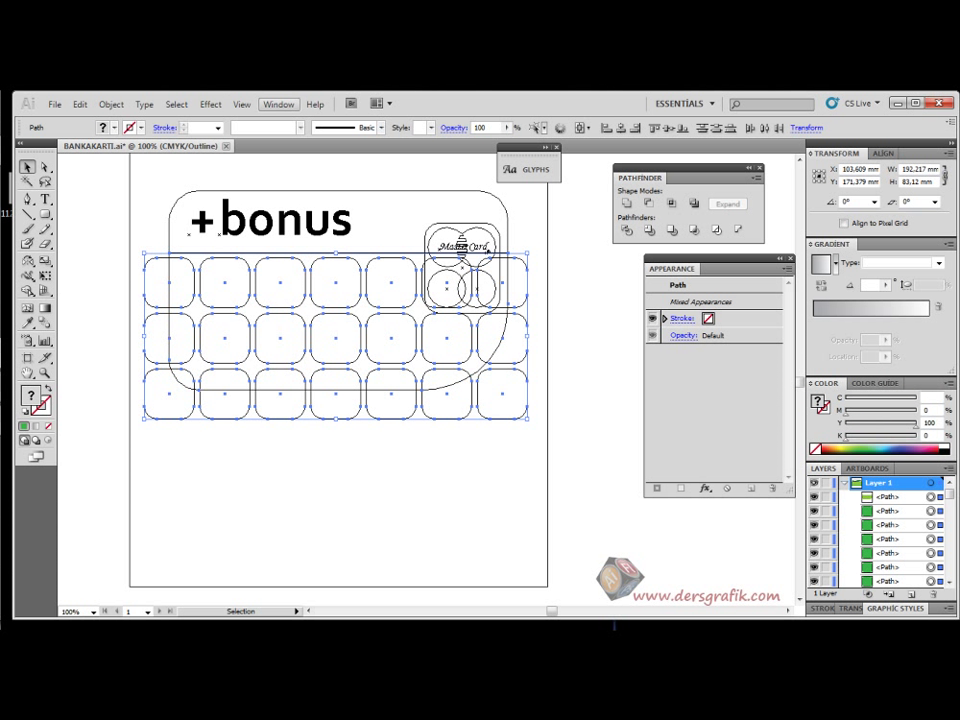
Return to Preview view, make a clipping mask from the selected squares and the light green copy, and deselect
left_click(242, 104)
left_click(290, 104)
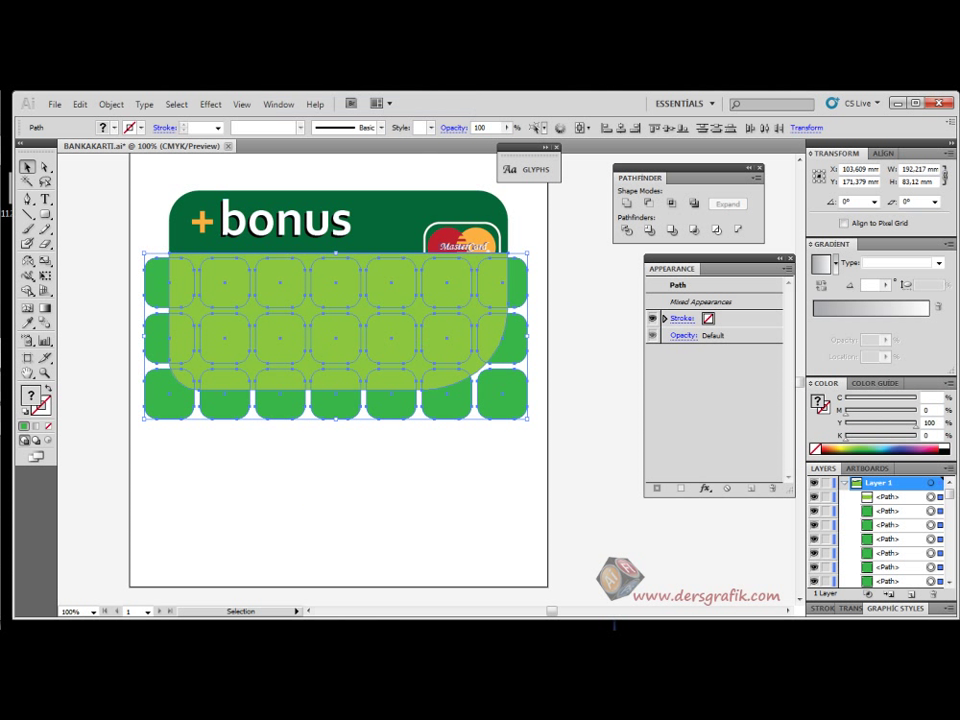
right_click(441, 342)
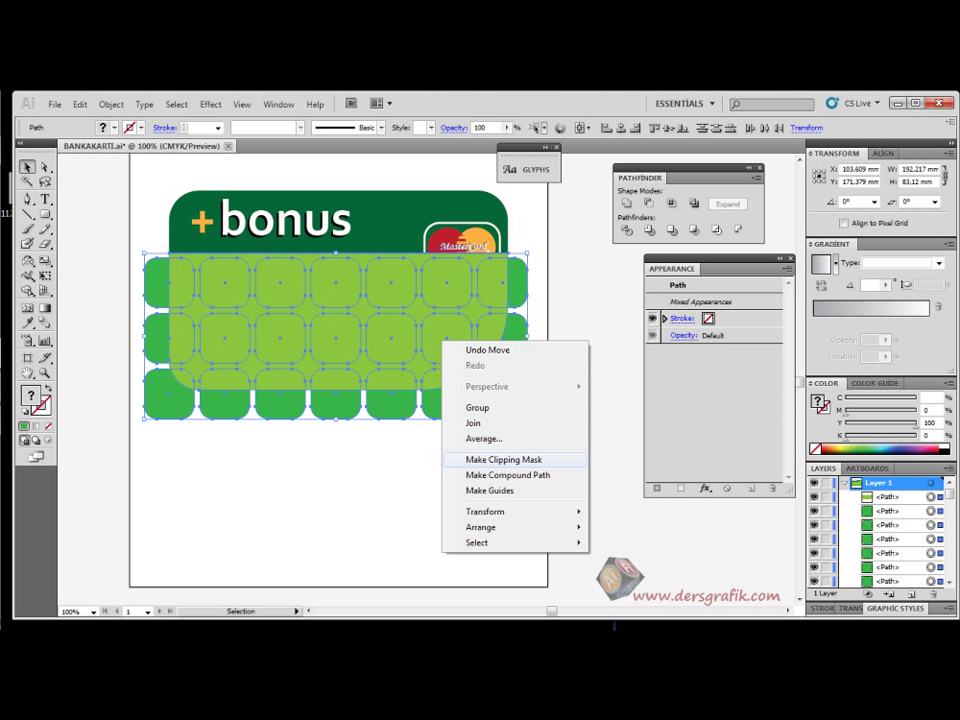
left_click(503, 459)
left_click(503, 459)
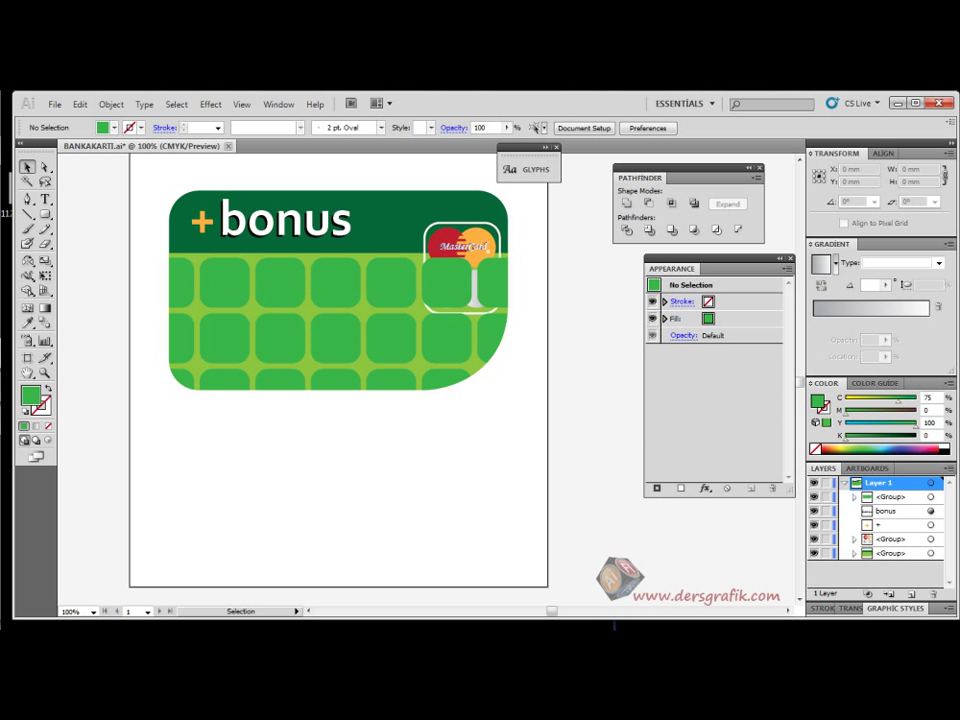
Apply Bring to Front to the MasterCard logo group so it sits above the squares, and deselect it
left_click(480, 240)
right_click(472, 245)
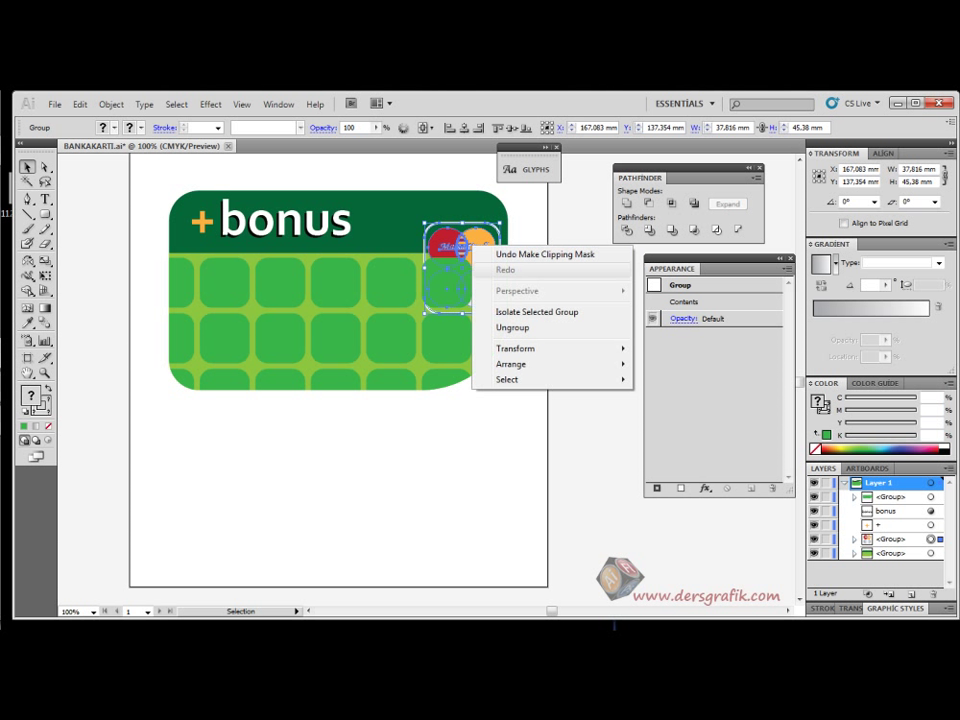
mouse_move(580, 364)
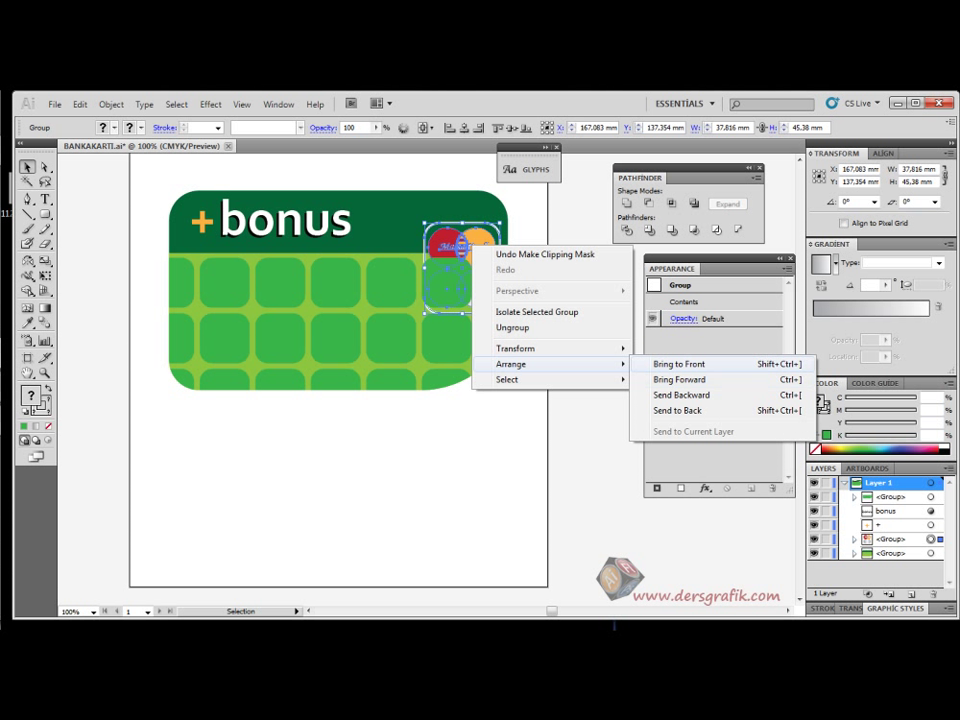
left_click(680, 364)
key("ctrl+shift+a")
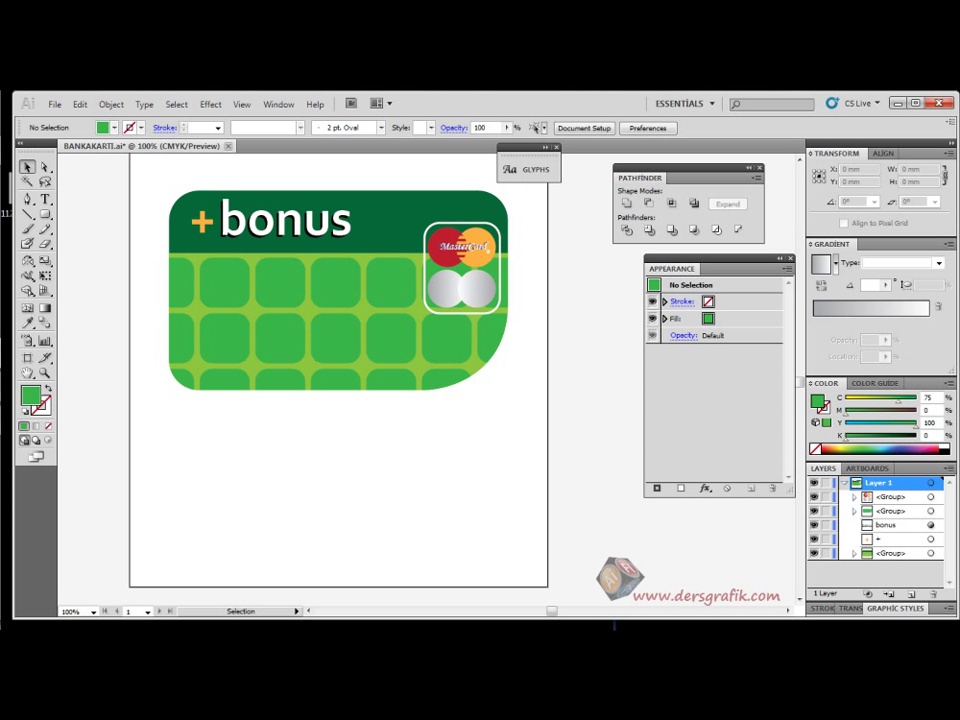